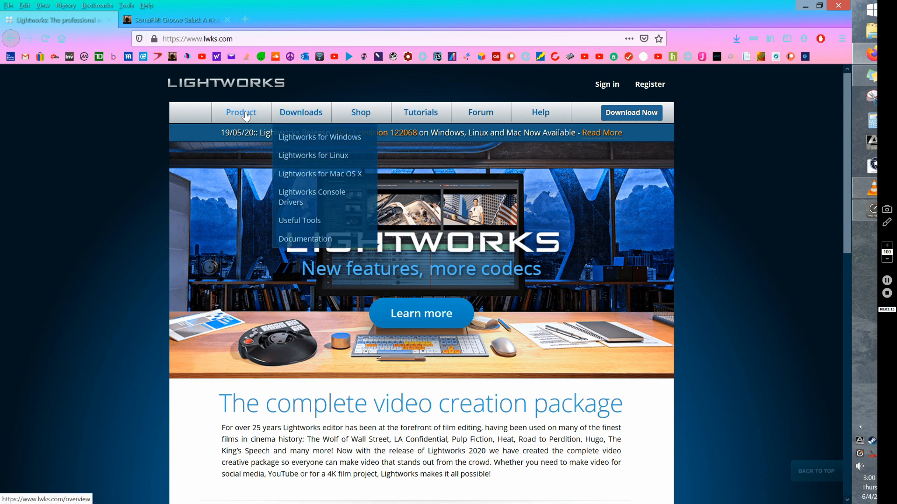
- Open the Lightworks shop page and review the prices, expiry and update terms of the Lightworks Pro licences
click(361, 112)
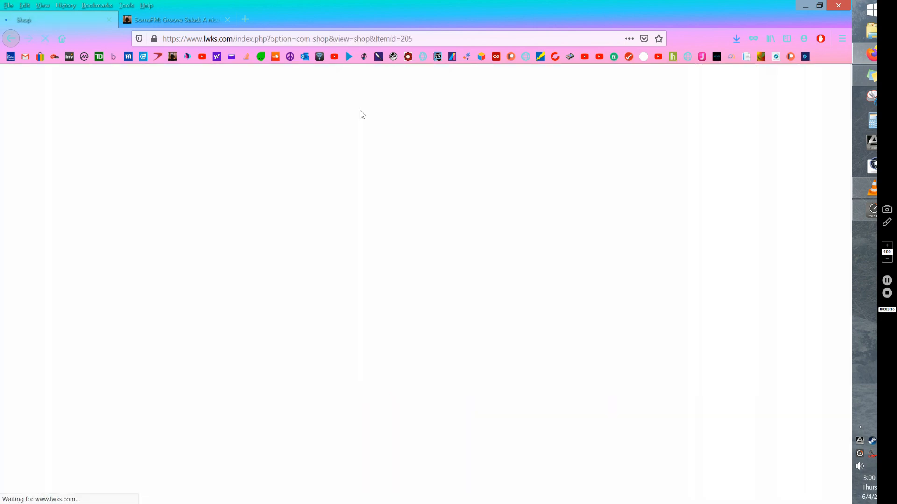
scroll(730, 278, down, 3)
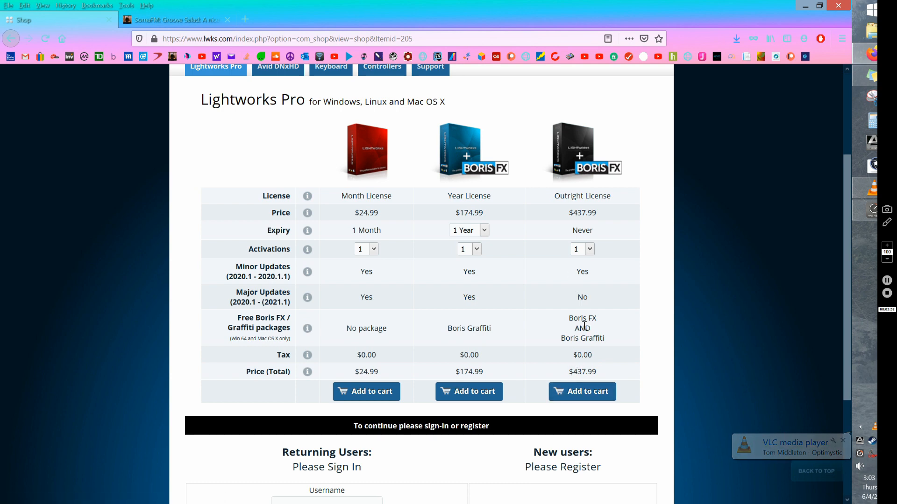
scroll(587, 326, up, 1)
scroll(588, 327, up, 1)
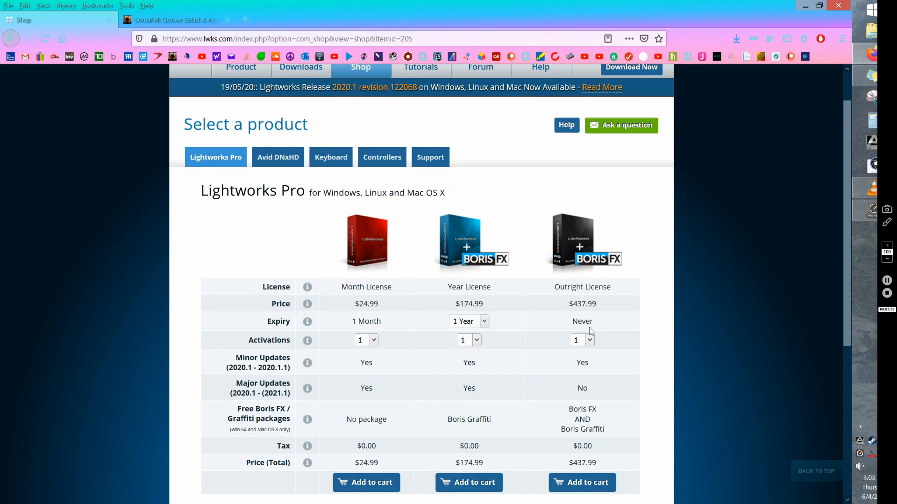
scroll(588, 332, down, 1)
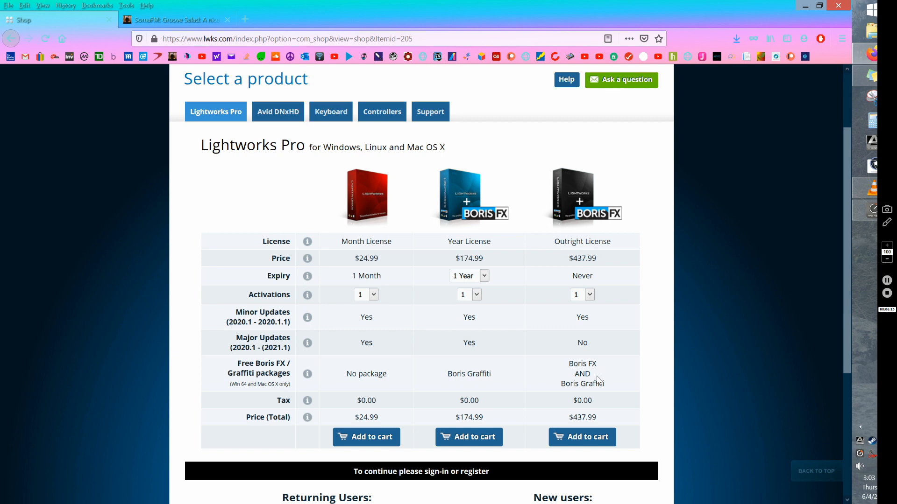
scroll(598, 380, down, 1)
scroll(596, 375, down, 2)
scroll(596, 364, up, 4)
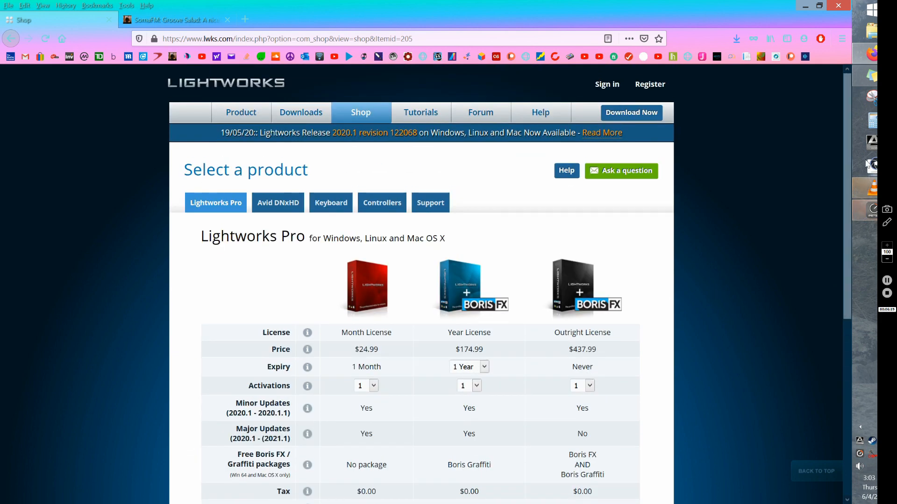
- Launch the installed Lightworks x64 (12.6) from the desktop, consulting the web shop page once more before returning to the Projects Browser
click(805, 8)
click(312, 7)
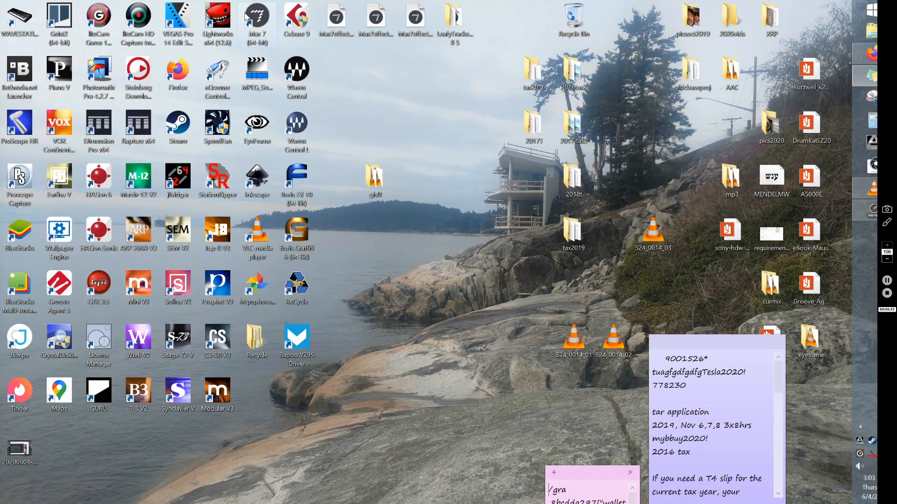
double_click(216, 18)
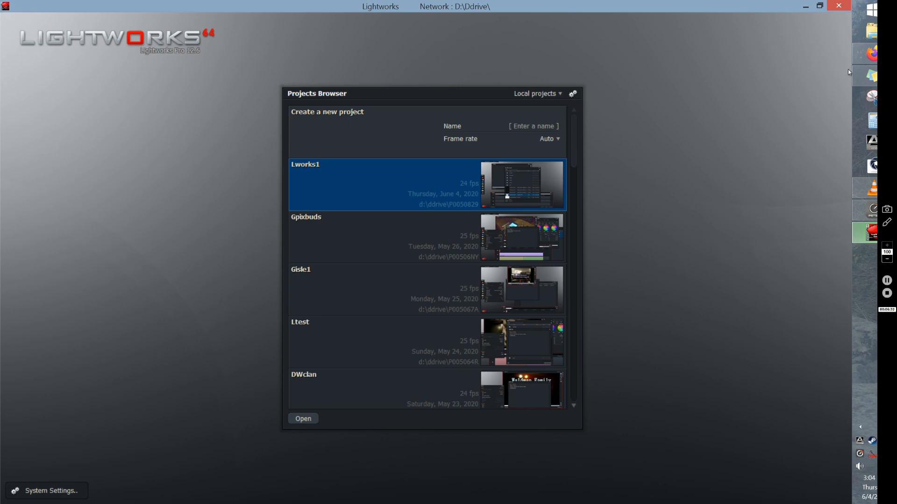
click(870, 61)
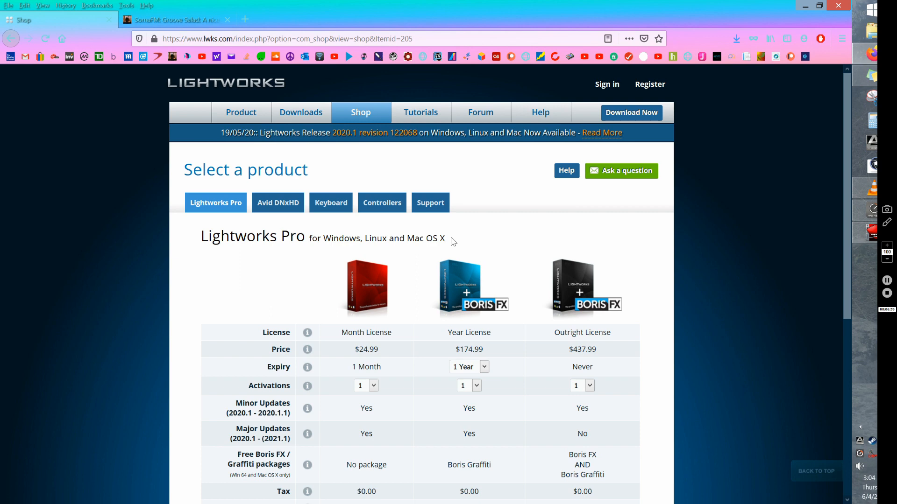
click(860, 235)
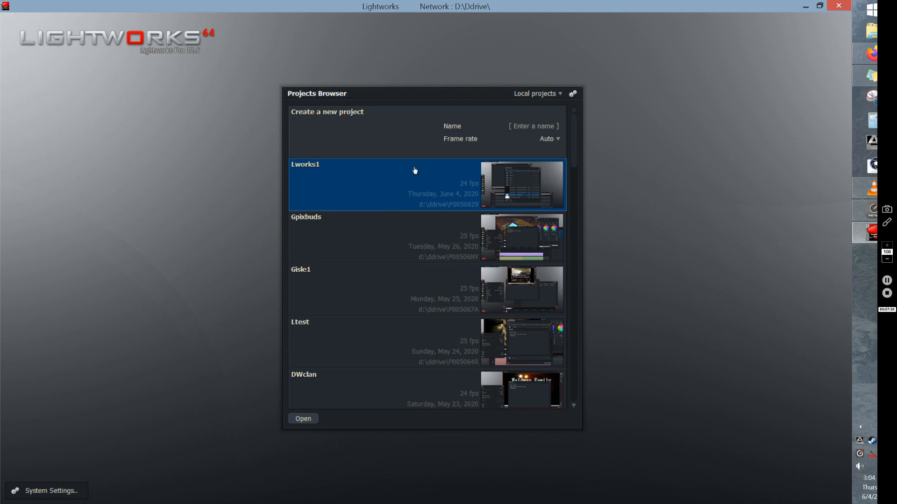
- Create a new project named dedryt with the frame rate left on Auto
click(542, 127)
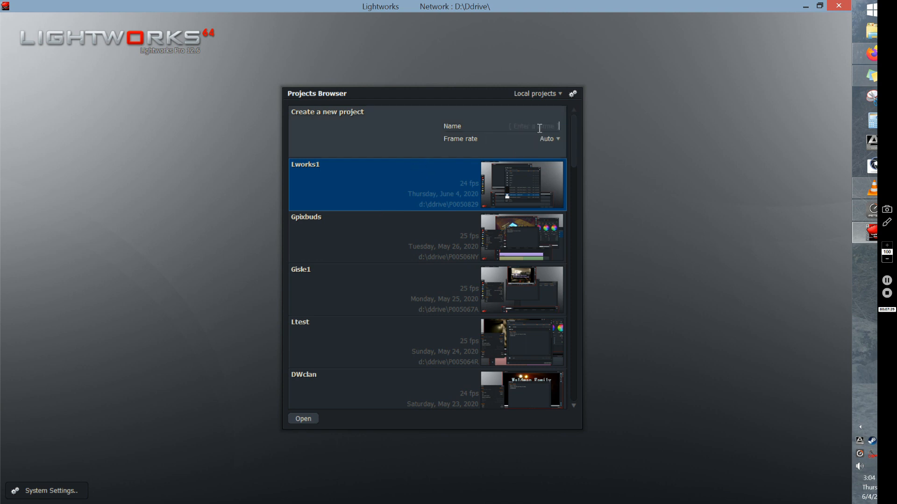
text(dedryt)
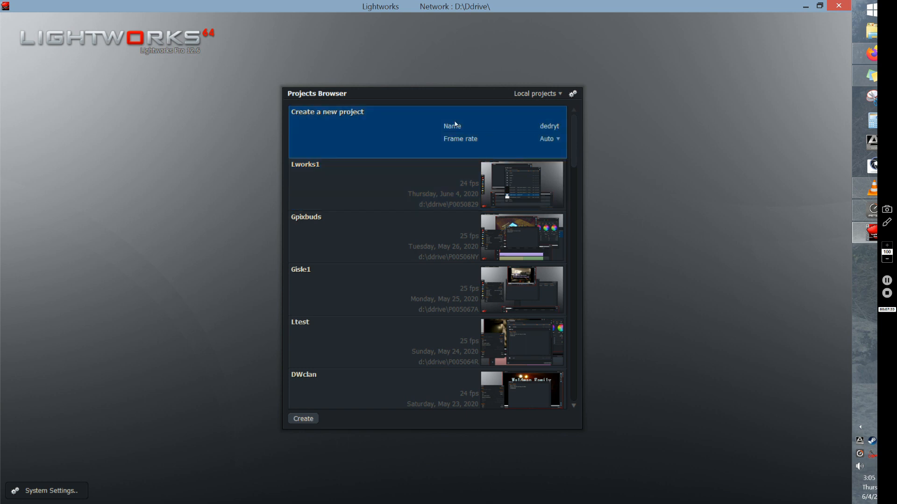
key(Return)
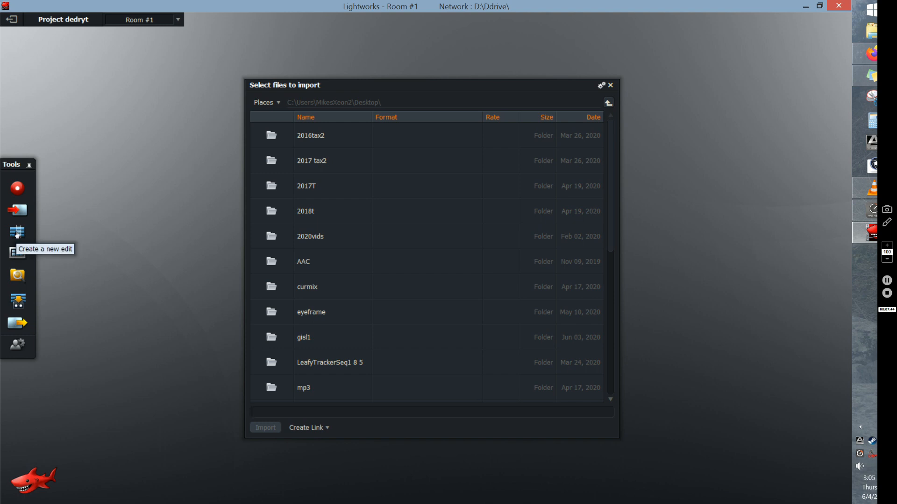
- Create two new edits in succession, spacing the timeline and viewer windows apart after the first
click(17, 232)
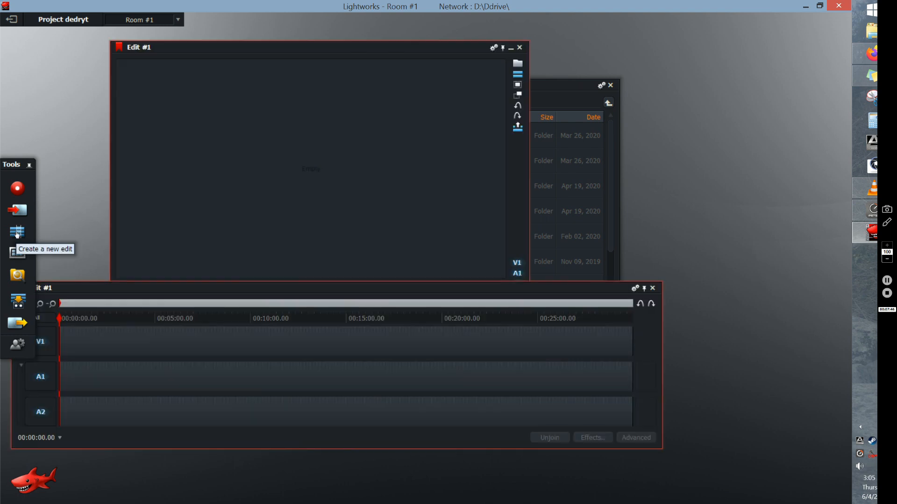
drag(229, 294, 293, 354)
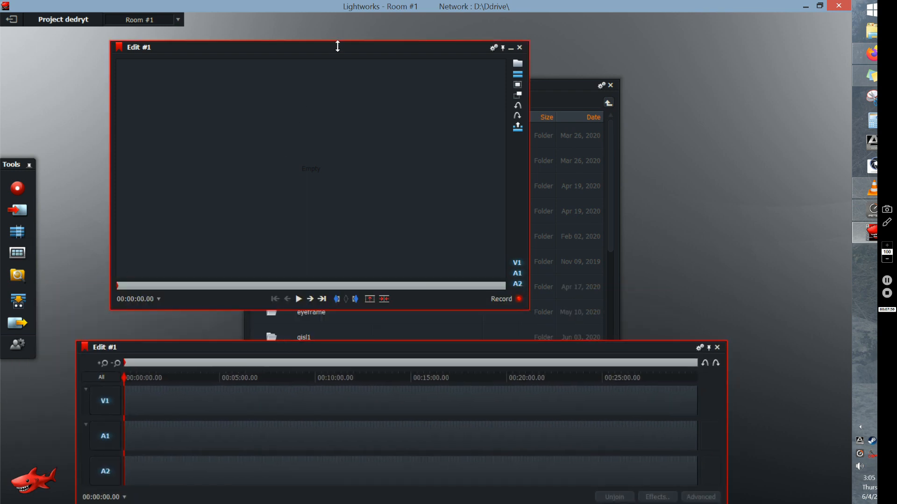
drag(337, 44, 416, 51)
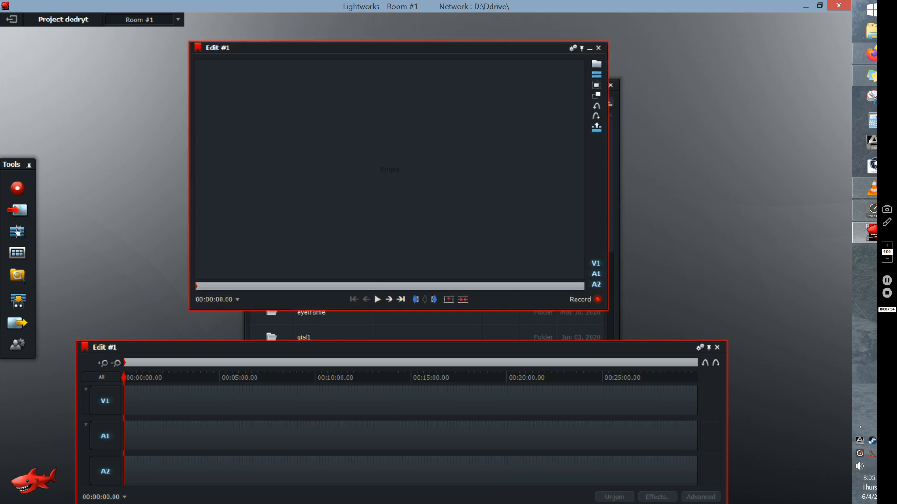
click(17, 231)
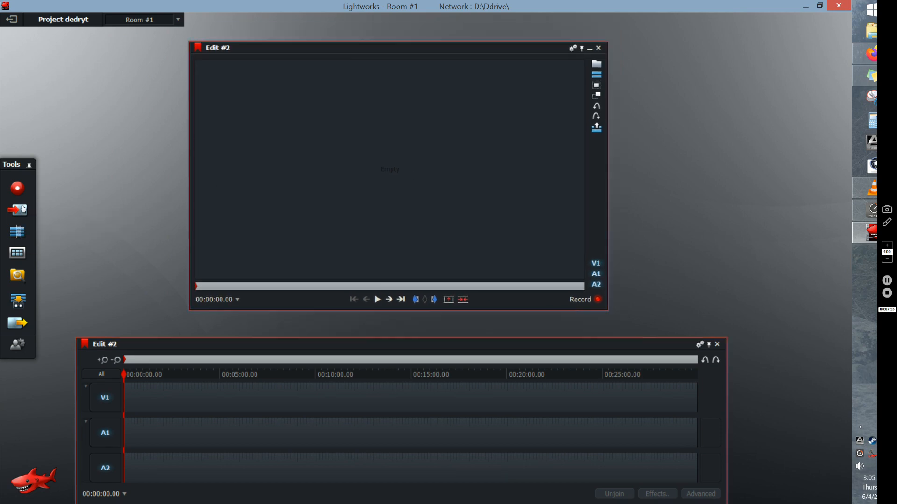
- Open the file import browser, go into the gisl1 folder on the desktop, and move the browser clear of the edit viewer
click(19, 211)
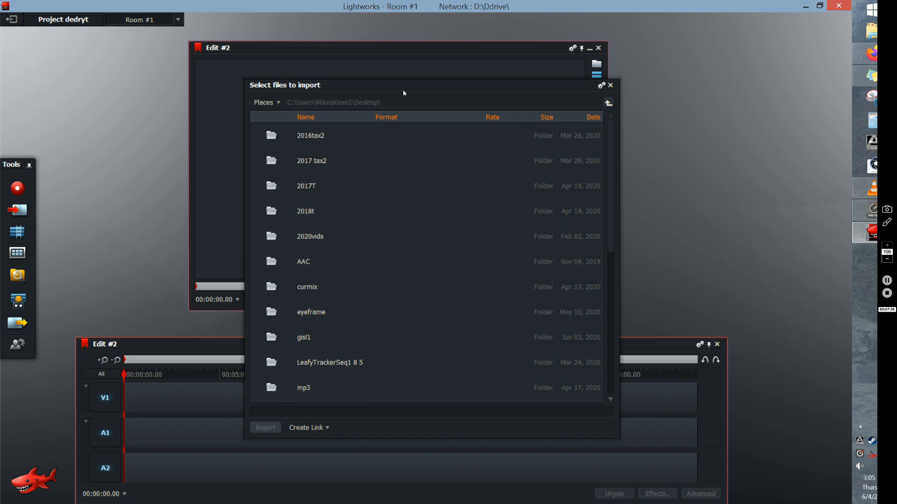
drag(403, 92, 517, 57)
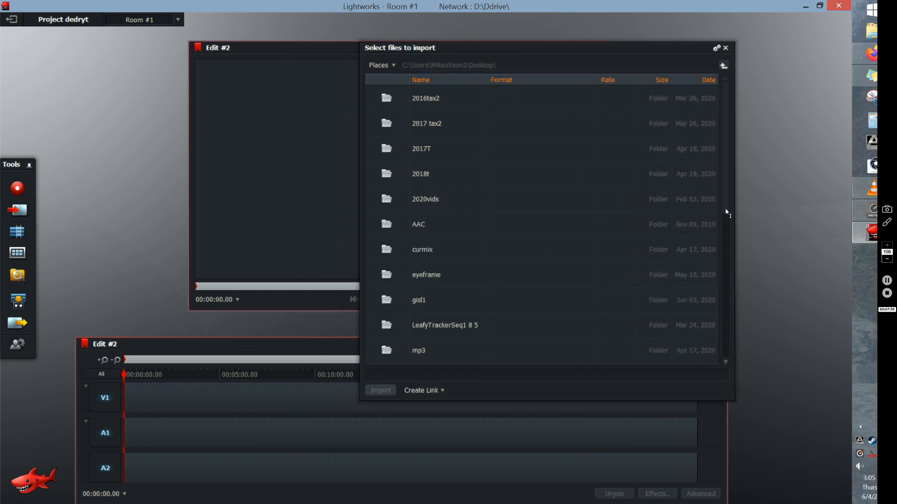
drag(725, 208, 719, 266)
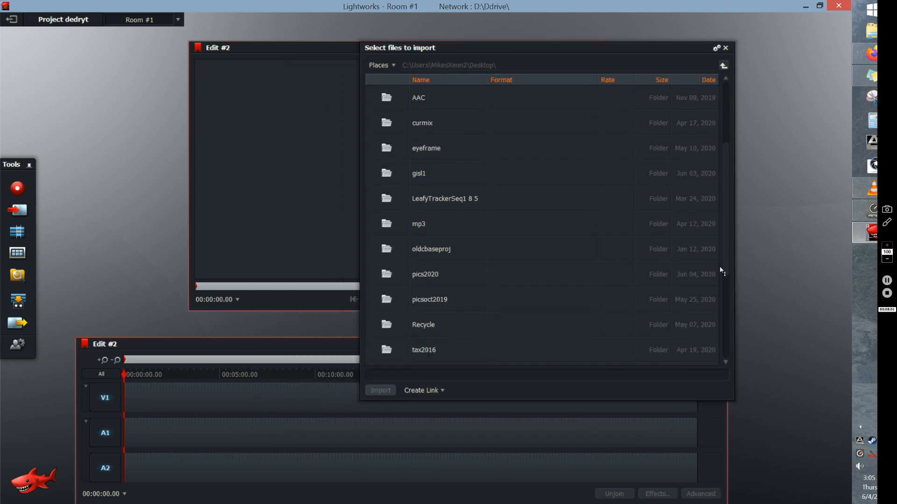
double_click(420, 177)
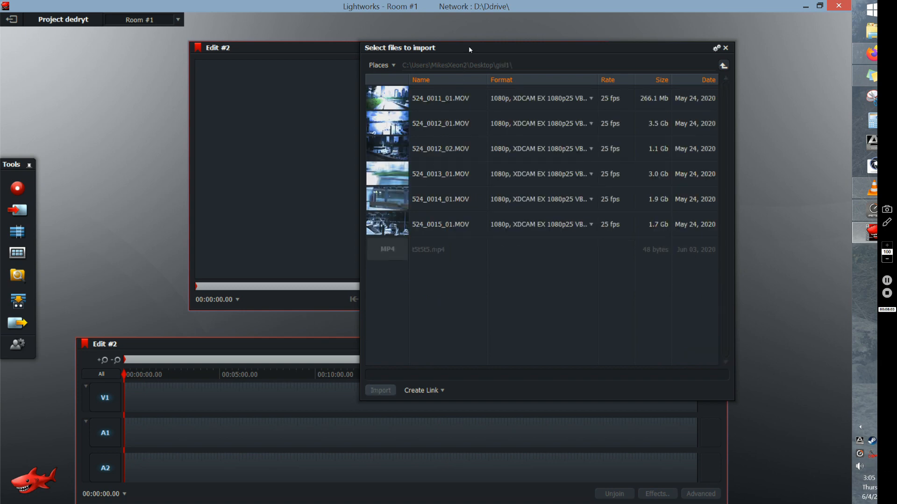
drag(469, 46, 616, 46)
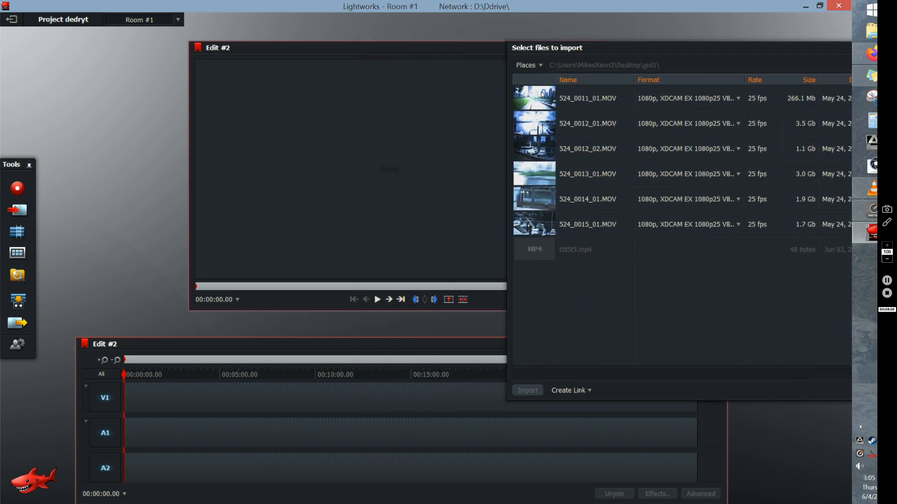
- Try to select several of the MOV clips in the gisl1 folder together
click(542, 95)
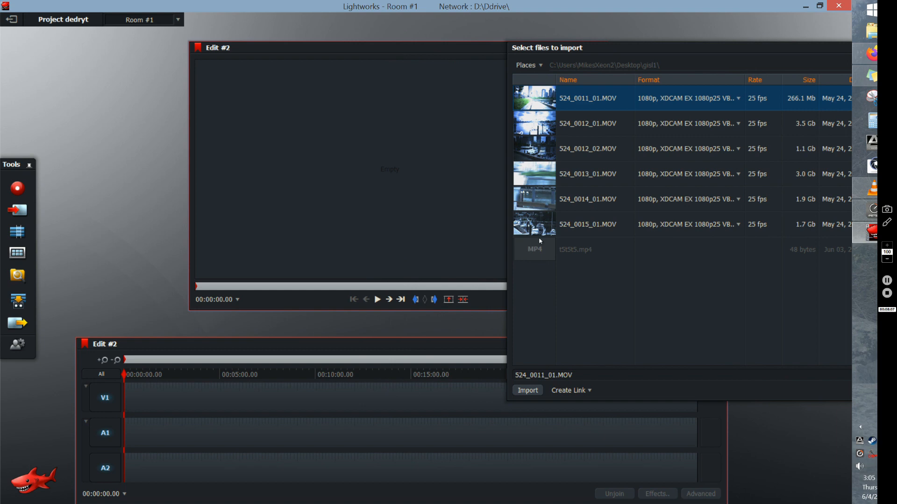
click(539, 202)
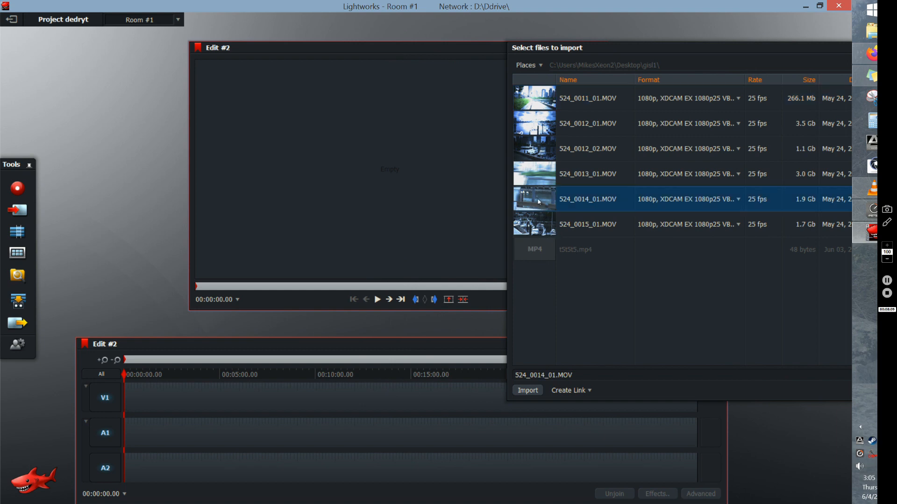
click(536, 125)
click(538, 145)
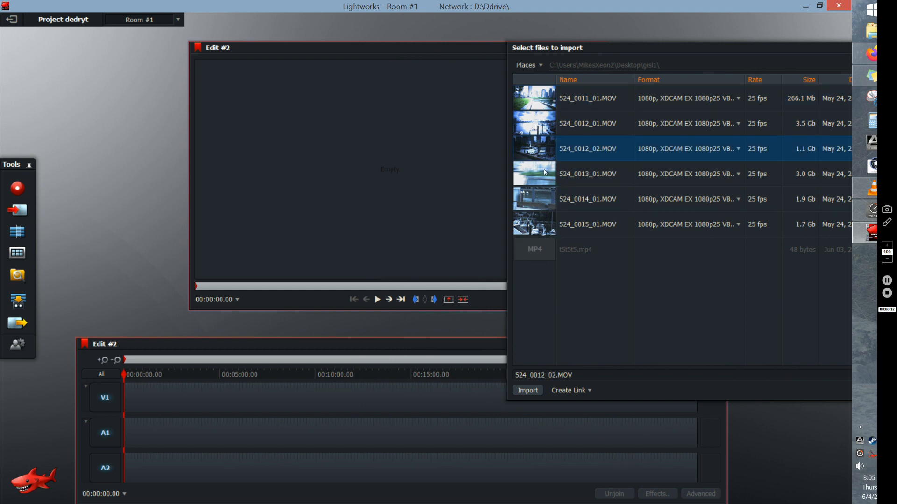
click(545, 170)
click(534, 129)
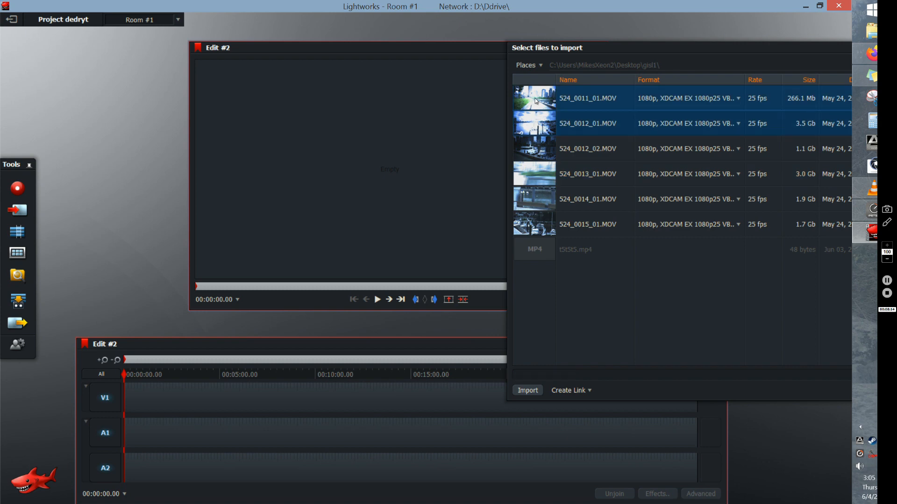
shift+click(546, 152)
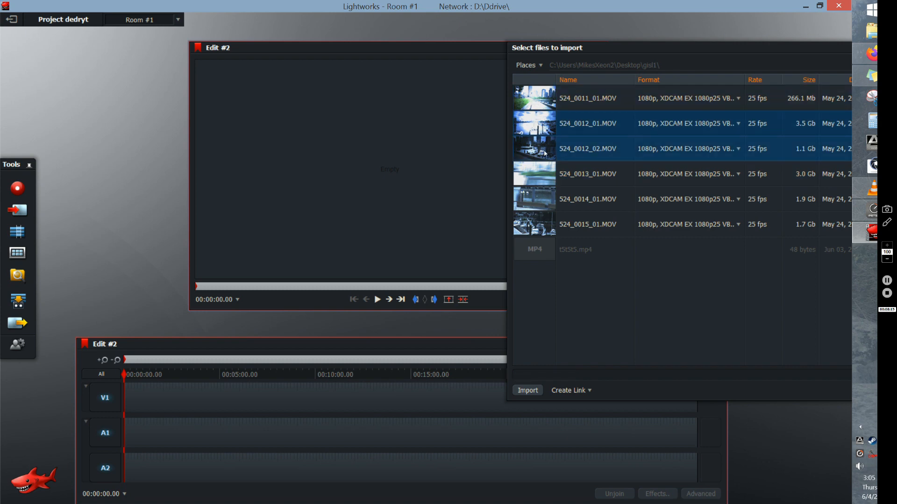
shift+click(535, 106)
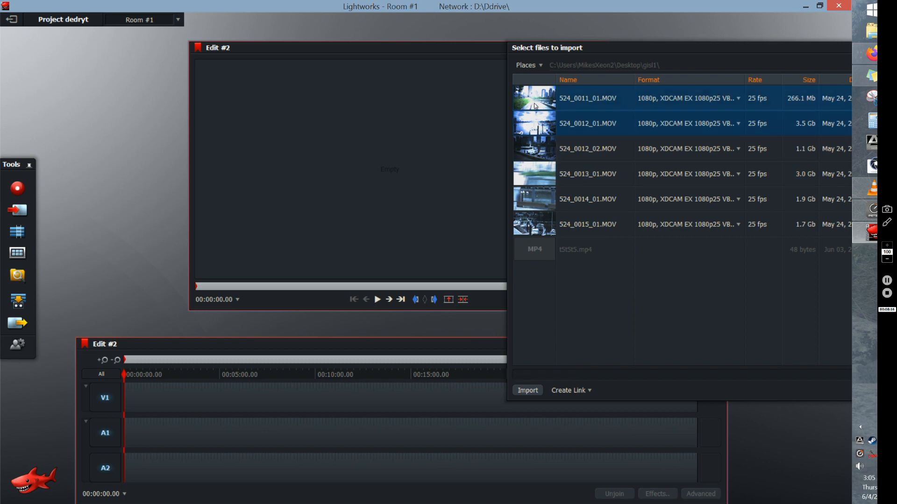
click(547, 174)
click(542, 148)
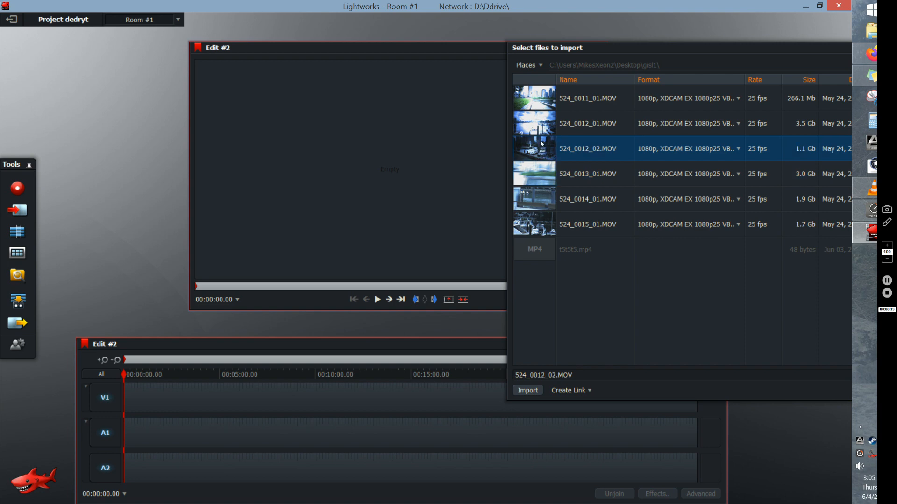
click(542, 101)
click(550, 201)
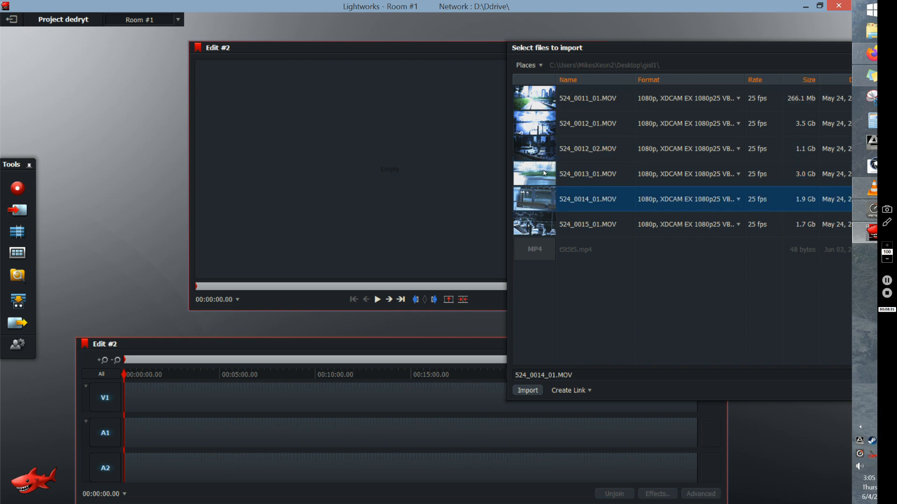
click(545, 174)
click(544, 149)
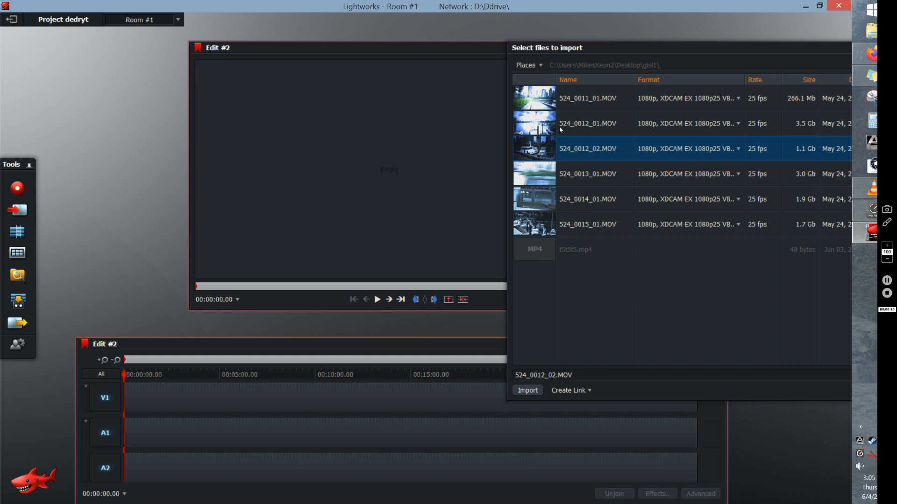
shift+click(552, 99)
shift+click(555, 171)
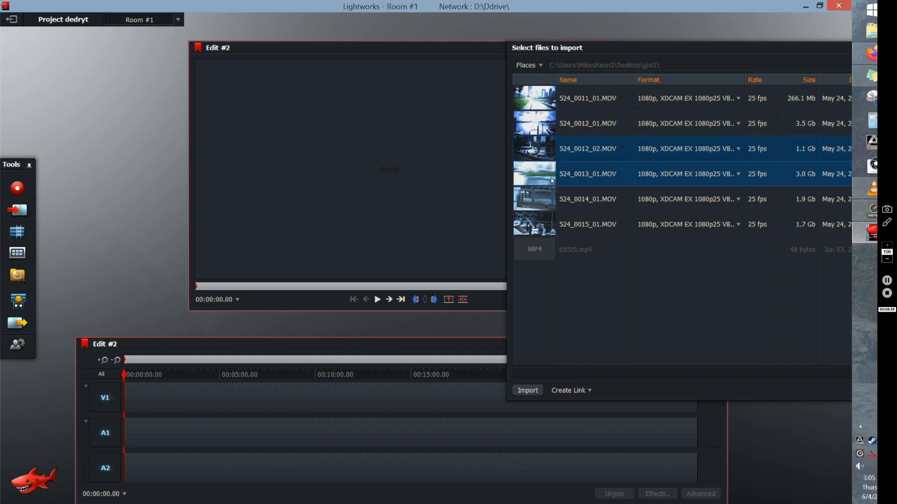
shift+click(551, 223)
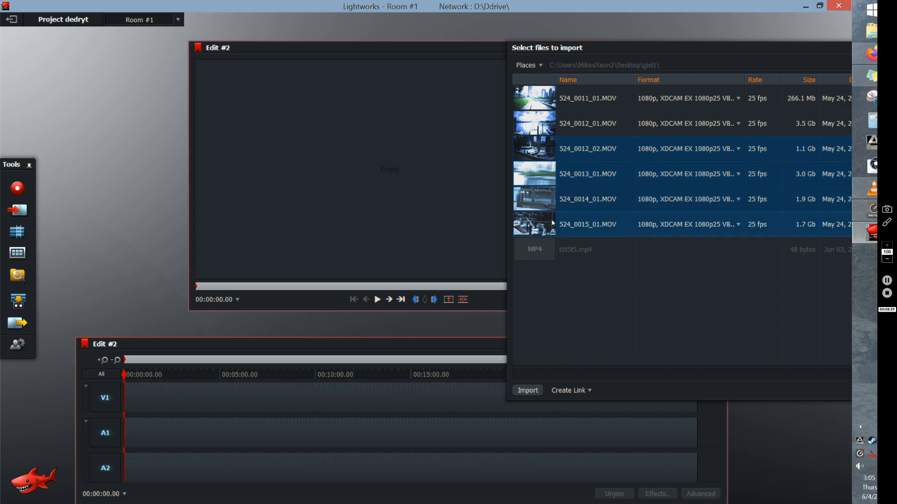
shift+click(545, 91)
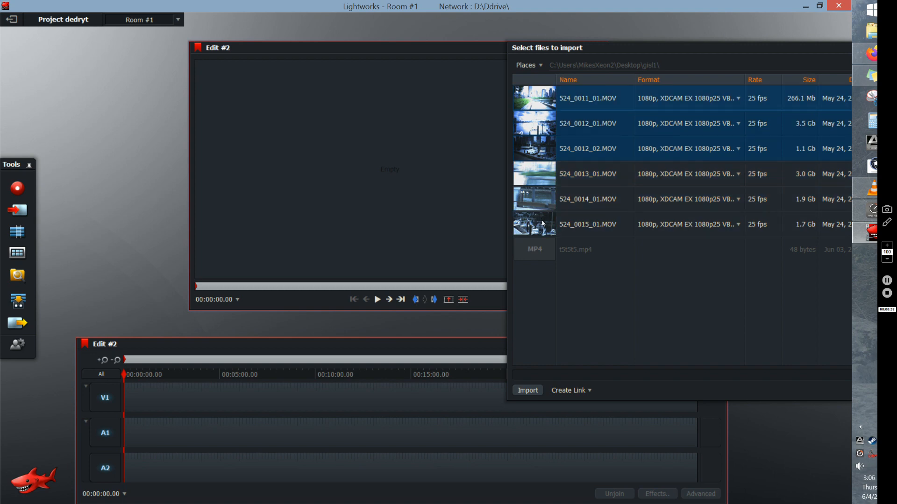
click(542, 223)
- Select all six MOV clips from 524_0011_01.MOV to 524_0015_01.MOV and import them into the project
click(546, 99)
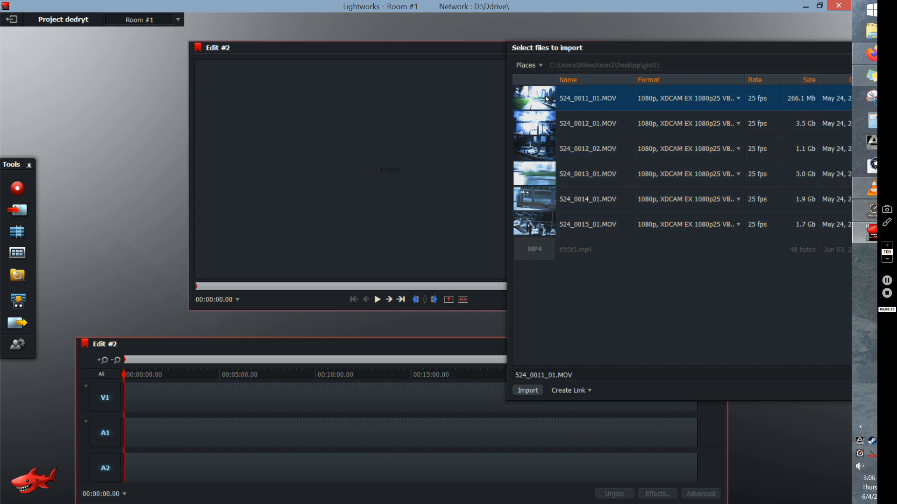
shift+click(552, 228)
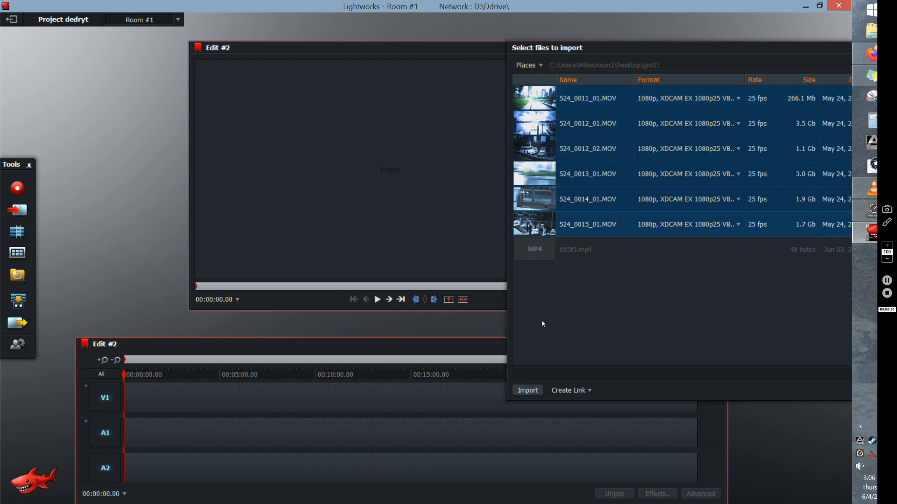
click(526, 390)
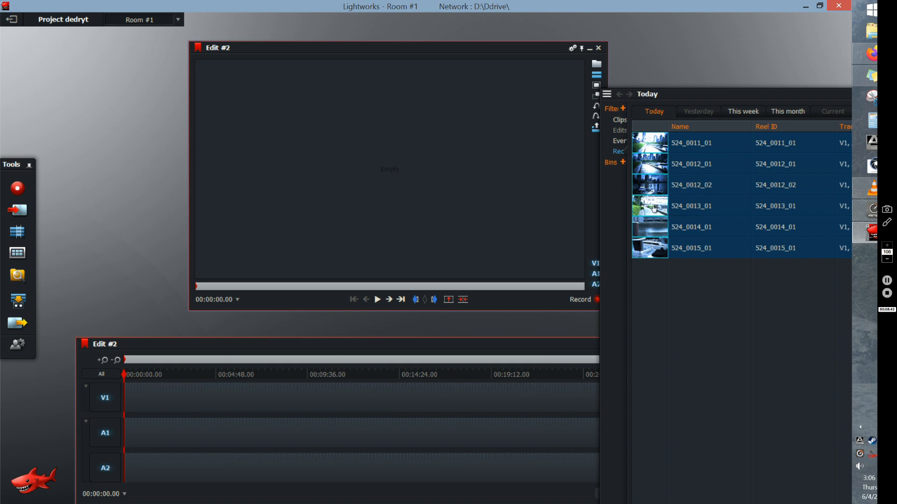
- Select the four clips from 524_0012_02 to 524_0015_01 and place them together at the start of the Edit #2 timeline
click(674, 293)
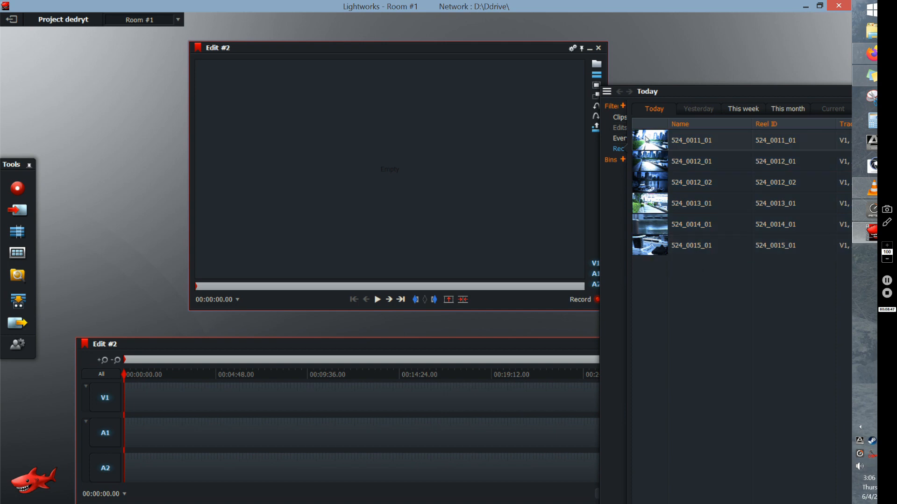
click(654, 180)
click(665, 185)
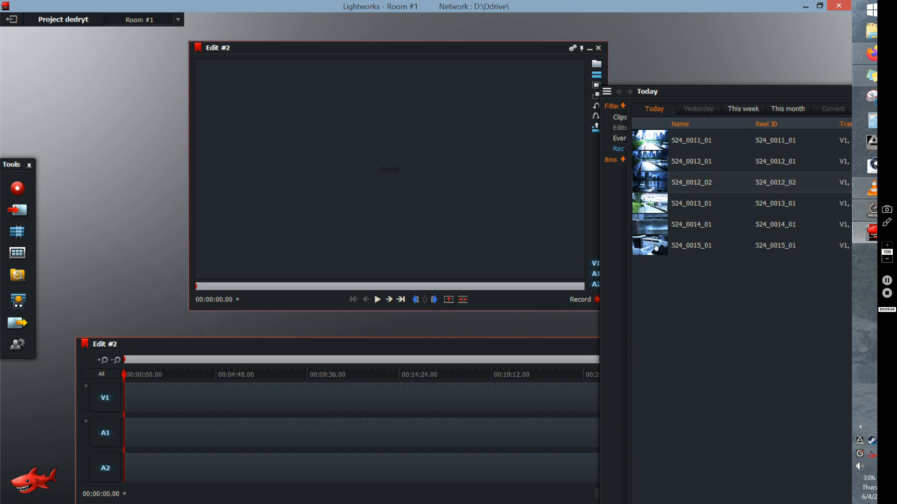
shift+click(656, 247)
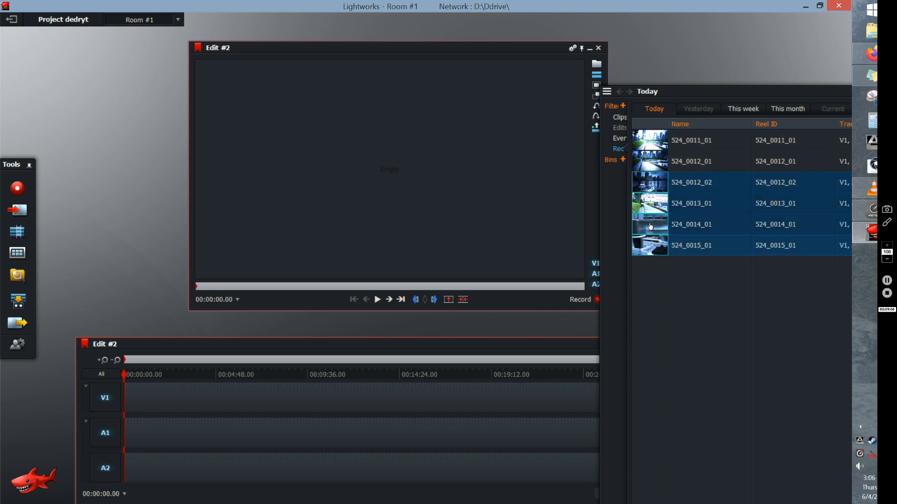
drag(648, 227, 127, 417)
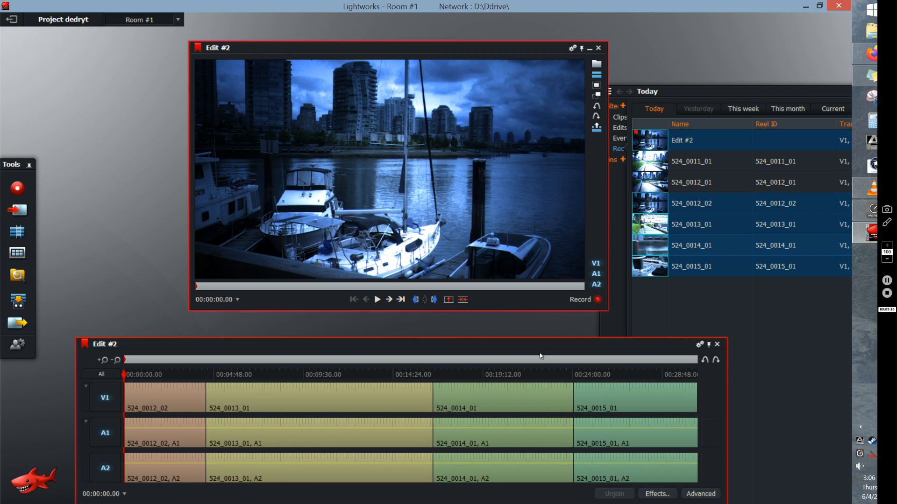
- Try deleting clip 524_0015_01 from the end of the timeline and undo the deletion, two times over
right_click(637, 397)
mouse_move(638, 401)
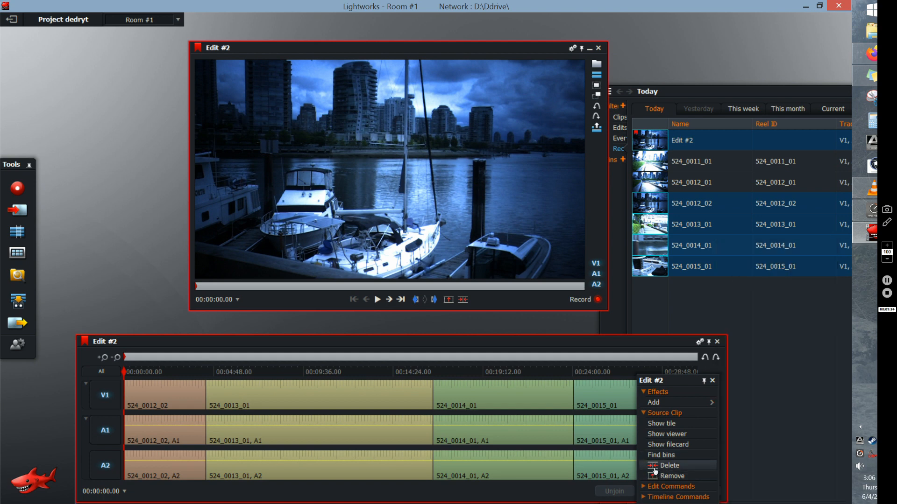
click(657, 468)
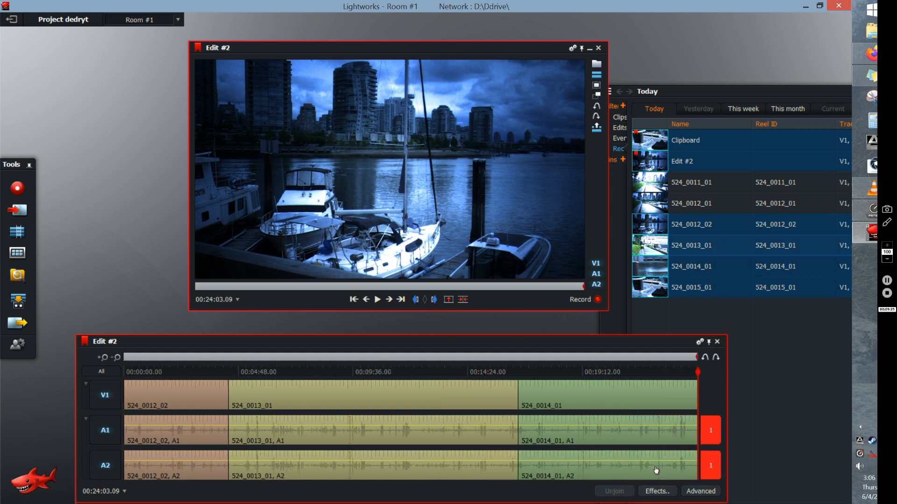
click(712, 361)
right_click(643, 396)
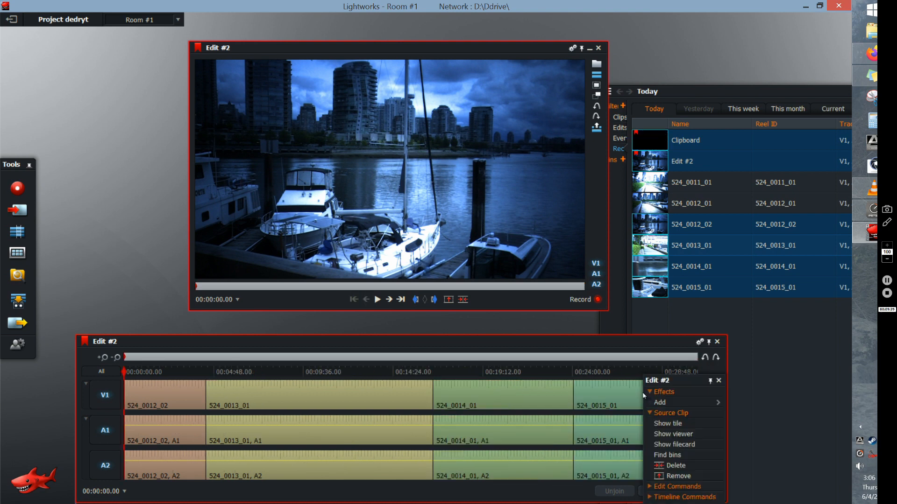
click(672, 466)
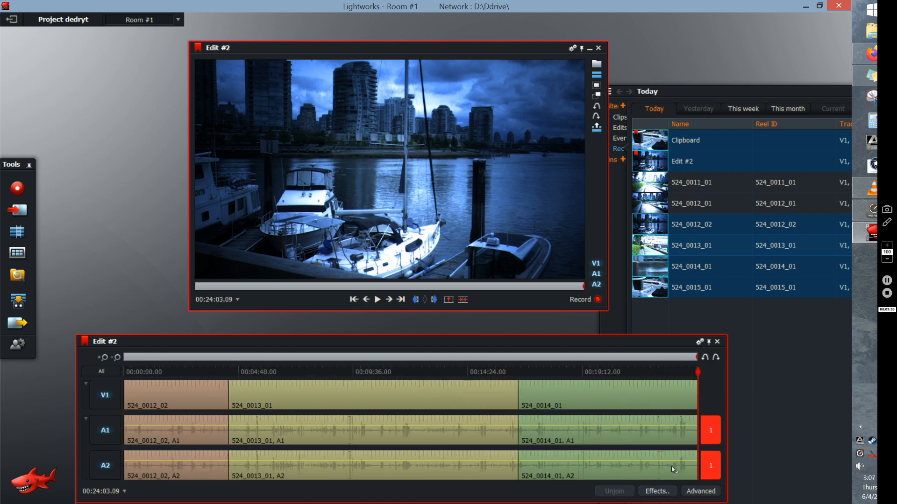
click(705, 359)
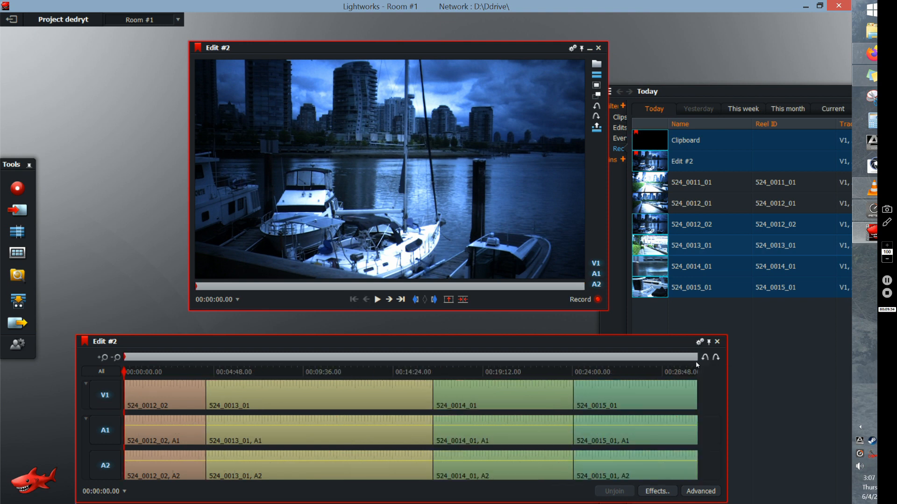
- Remove clip 524_0015_01 from the end of the timeline, keeping its empty space
right_click(643, 403)
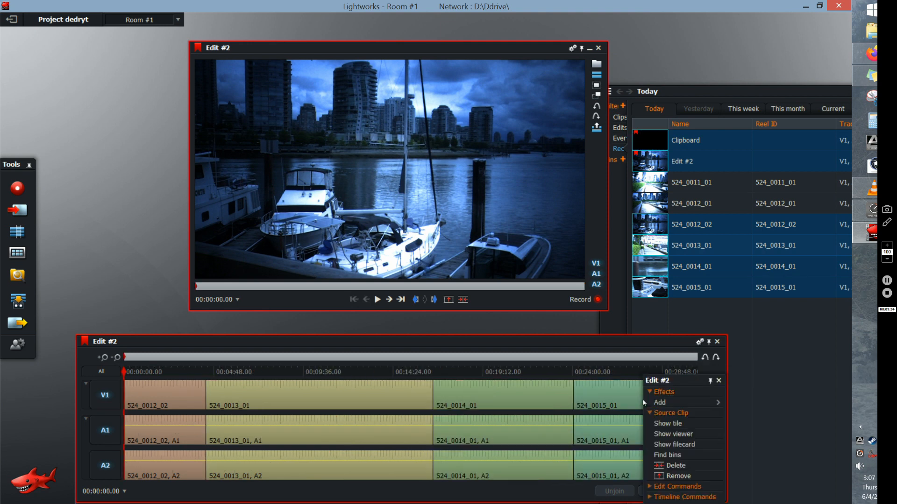
click(662, 476)
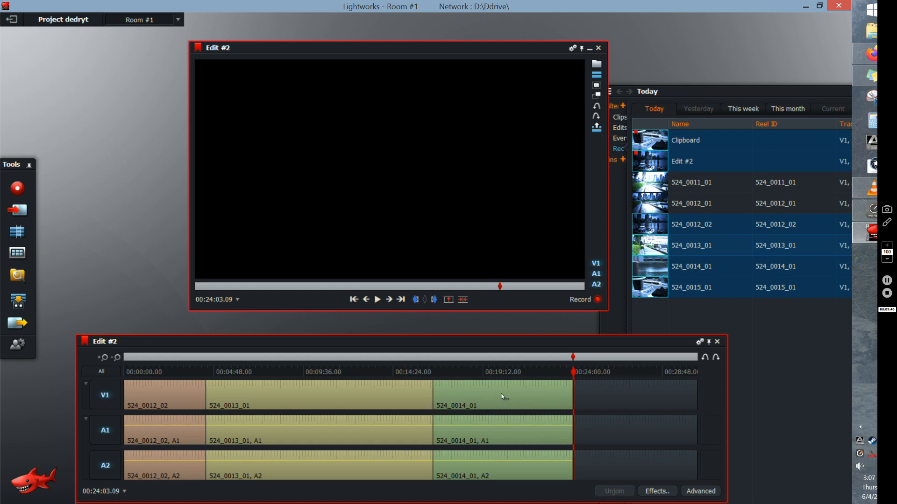
- Move the playhead near the end of clip 524_0013_01, to 00:16:18.19, and briefly play the edit from there
click(420, 371)
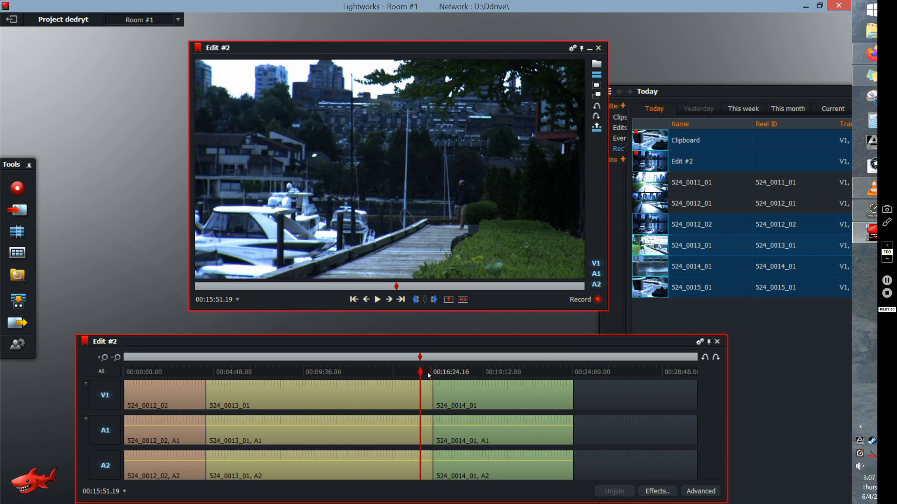
click(430, 371)
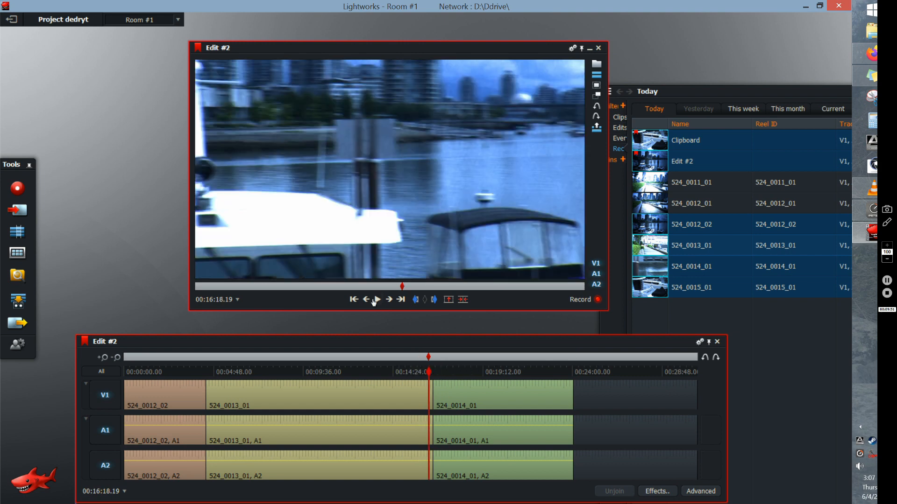
click(377, 299)
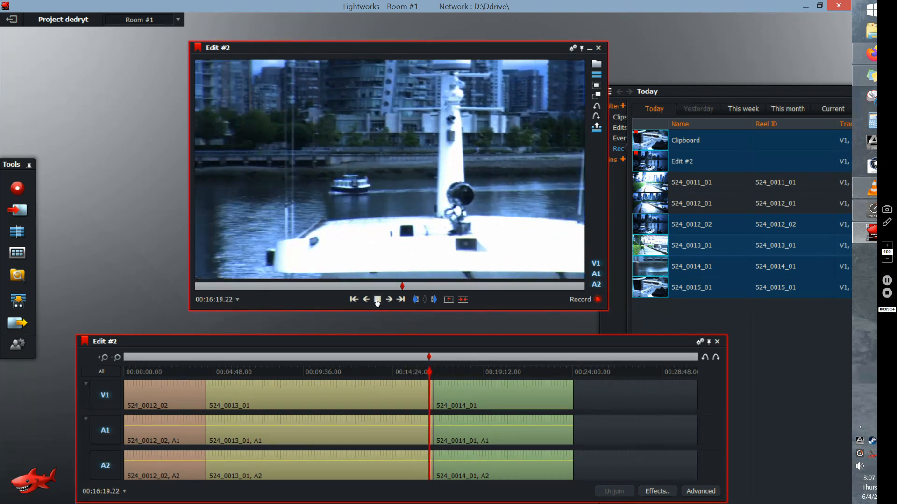
click(377, 300)
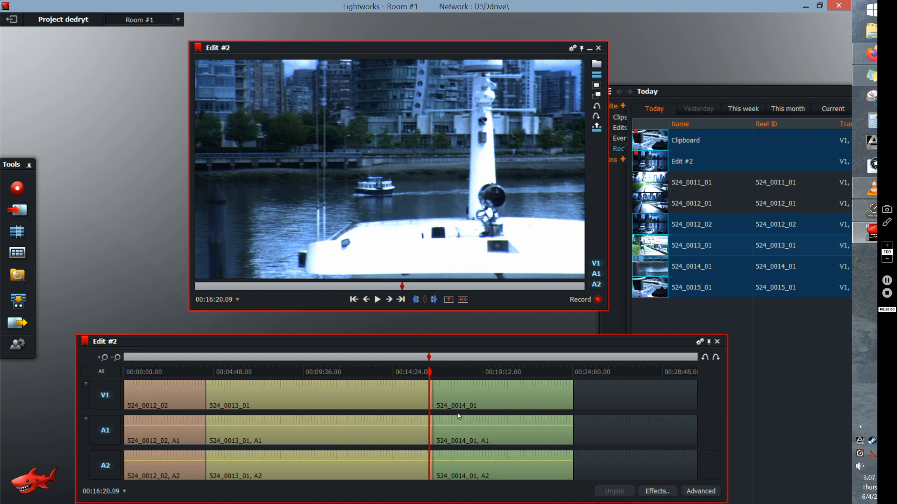
- Close the empty Edit #1 timeline behind Edit #2 and place the Edit #2 timeline just below its viewer
drag(372, 340, 411, 404)
click(560, 348)
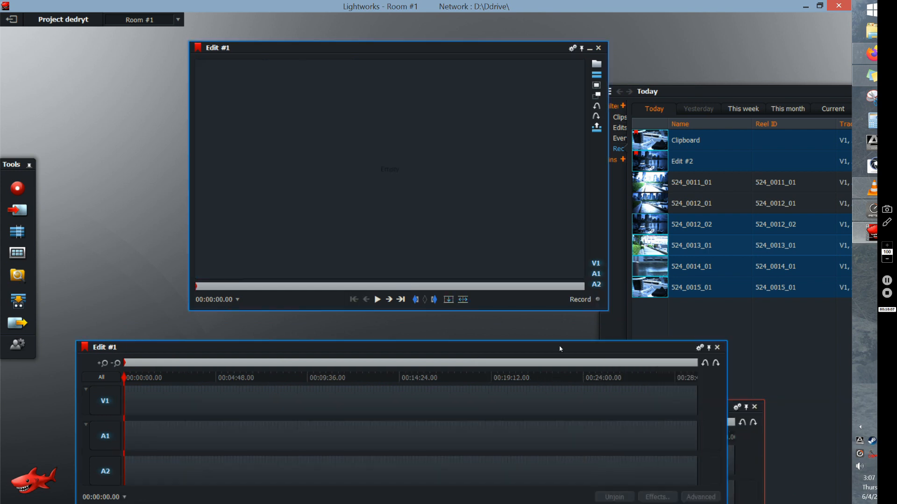
click(717, 347)
drag(572, 406, 573, 334)
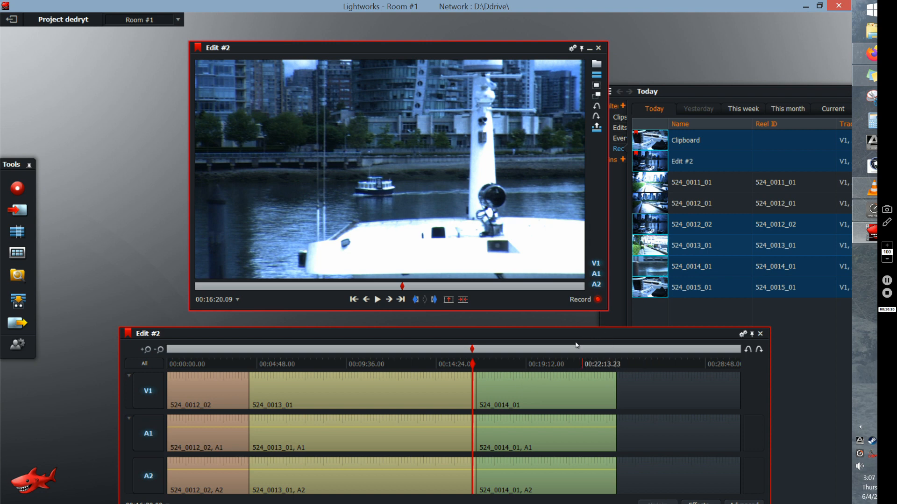
- Open clip 524_0011_01 in its own viewer and shift that viewer partly clear of the Edit #2 viewer
click(649, 186)
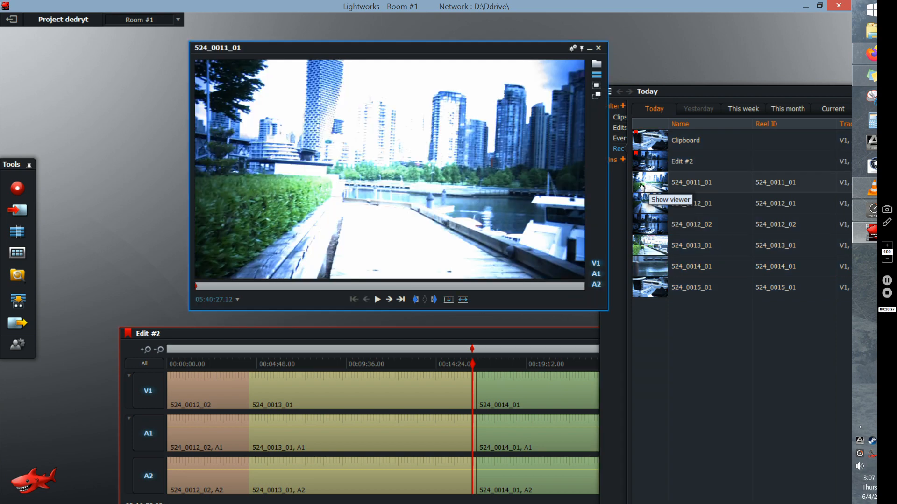
drag(415, 47, 531, 44)
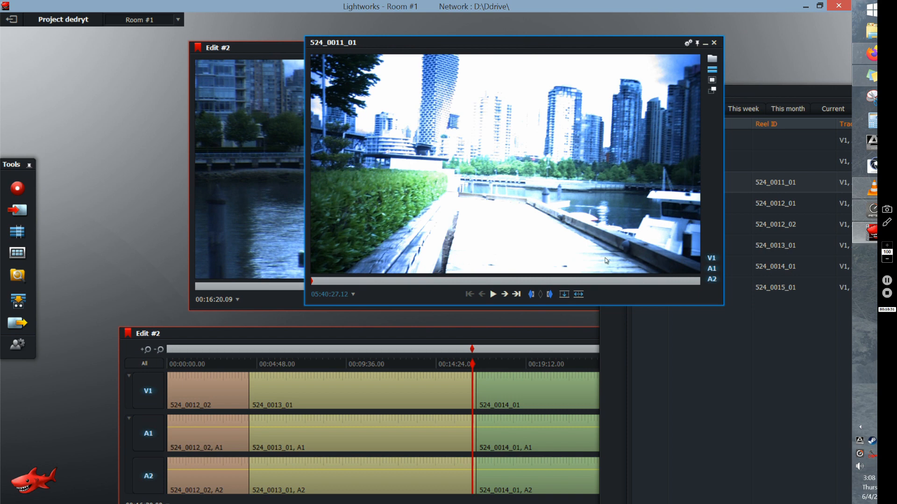
- Mark a section of clip 524_0011_01 with an in point at 05:40:42.14 and an out point at 05:41:12.15
click(405, 282)
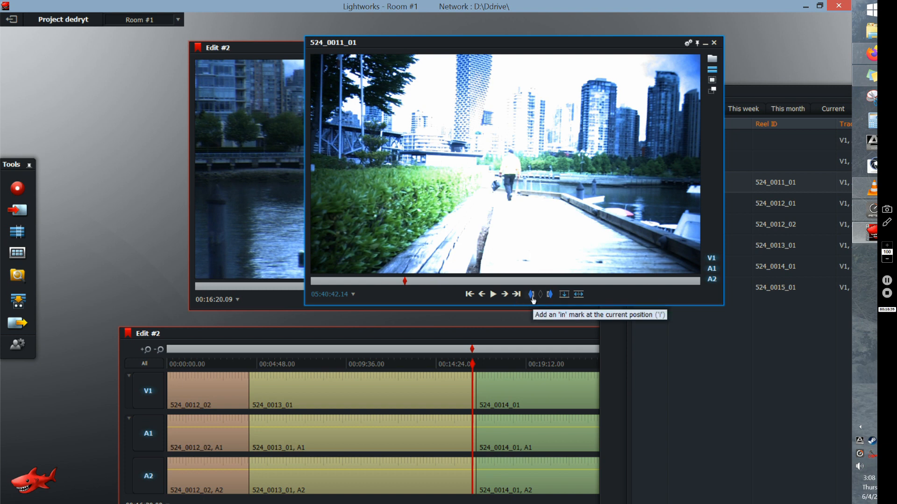
click(592, 283)
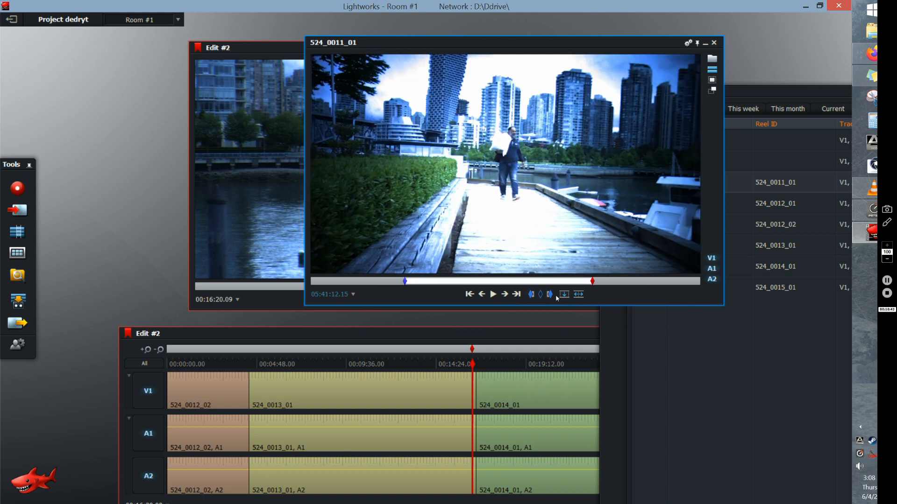
click(549, 296)
- Set the in point of 524_0011_01 at the clip's start, 05:40:27.12, and its out point at 05:40:45.04
click(312, 282)
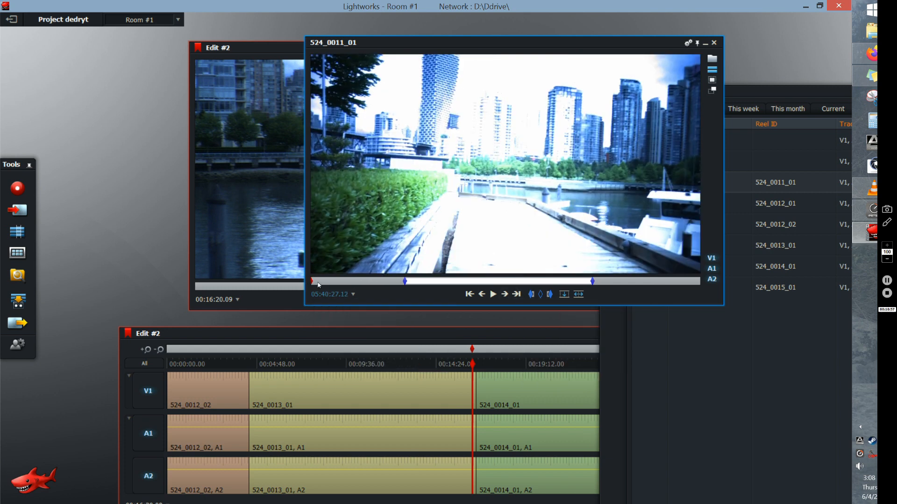
click(531, 295)
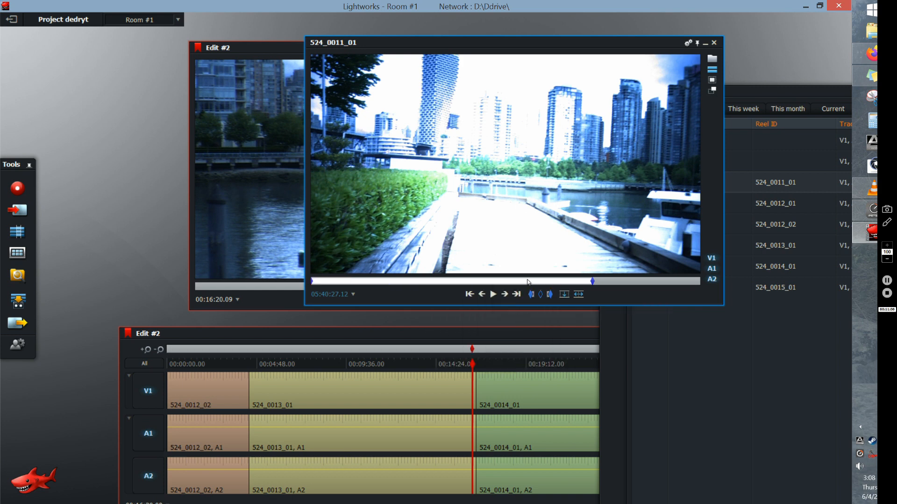
click(421, 281)
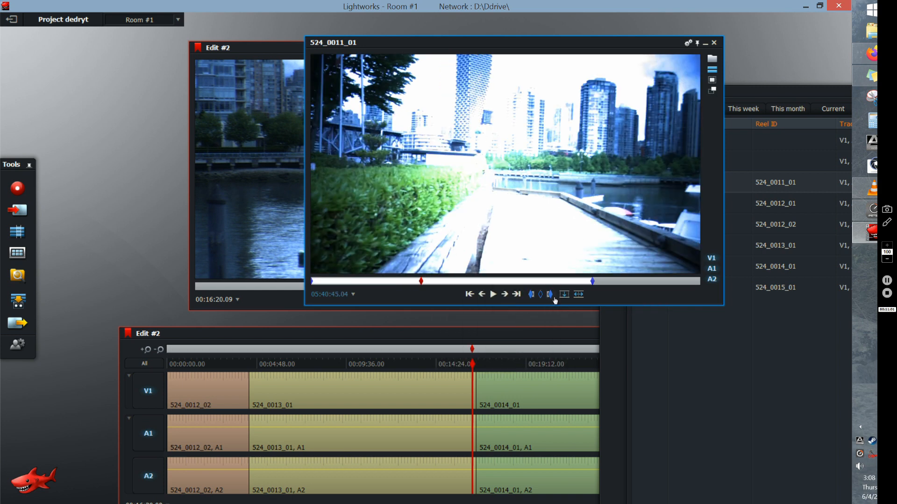
click(548, 295)
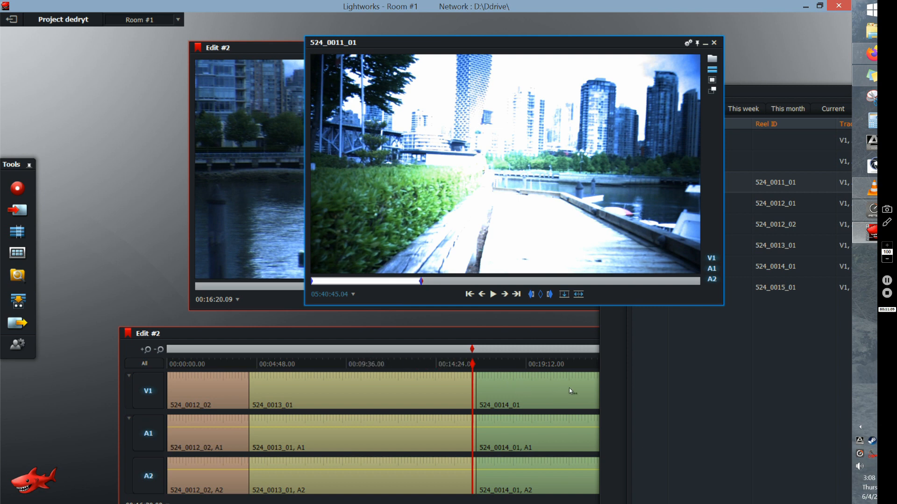
- Move clip 524_0014_01 along the timeline to start at about 00:29:59, leaving a wide gap after 524_0013_01
click(547, 392)
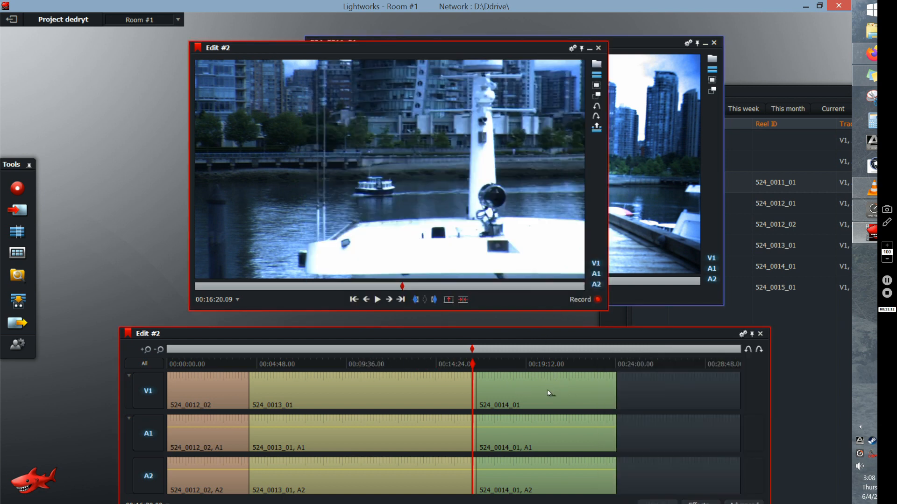
drag(548, 393, 719, 388)
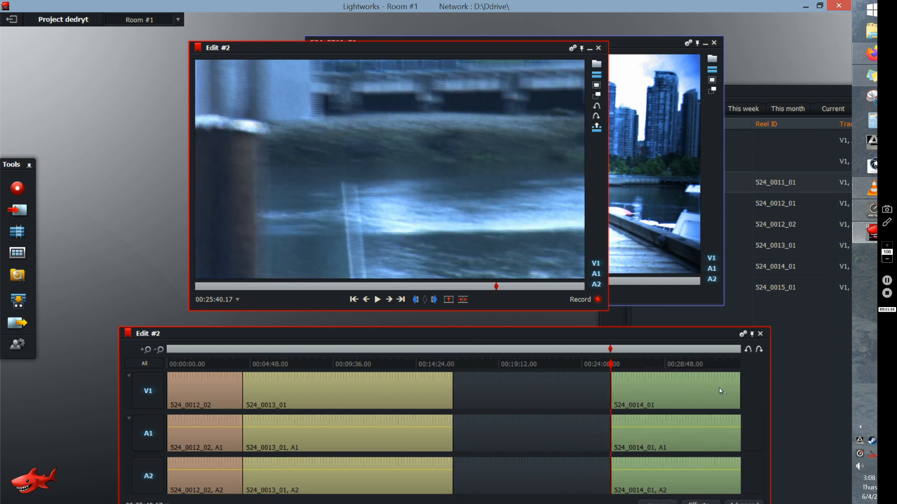
click(147, 350)
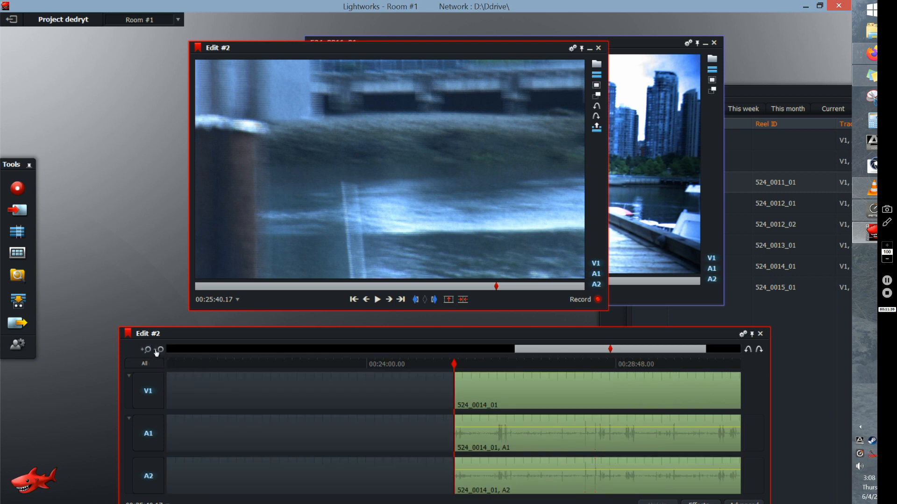
click(160, 350)
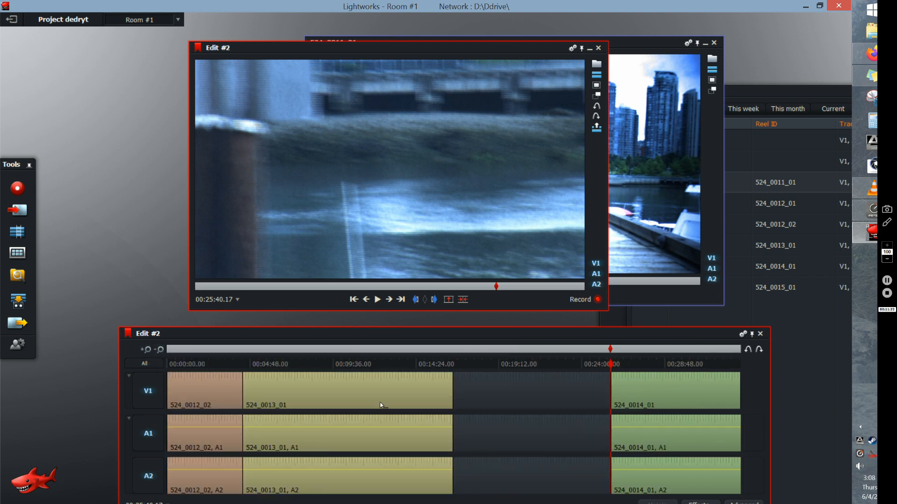
drag(692, 392, 730, 398)
drag(667, 398, 707, 406)
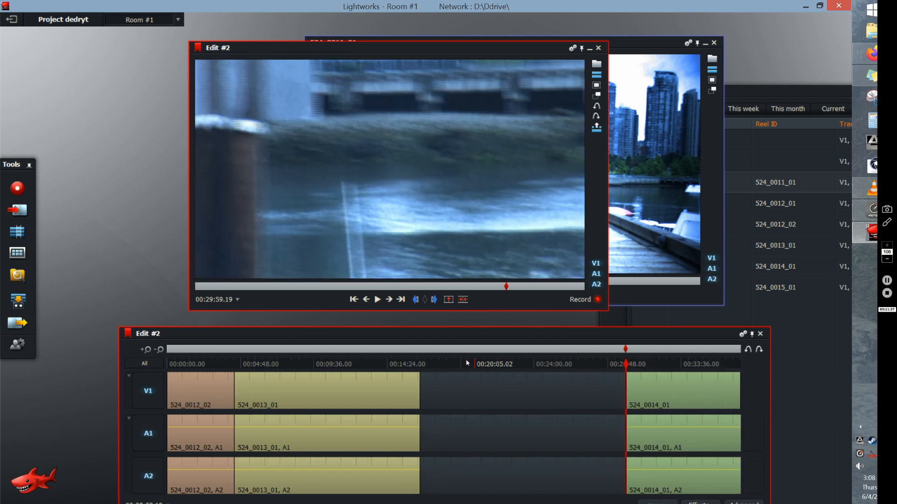
- Insert the marked section of 524_0011_01 into the gap at 00:18:18.23, with the Edit #2 viewer moved clear of the source viewer
click(447, 364)
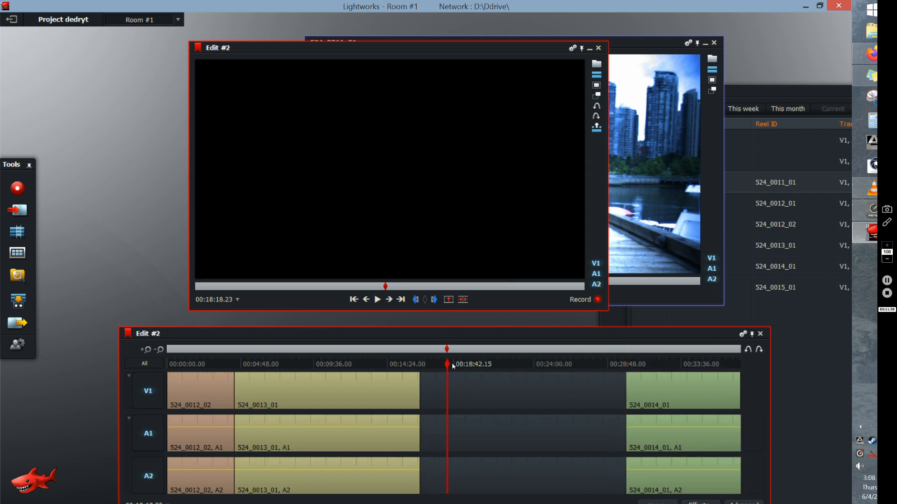
drag(501, 47, 183, 45)
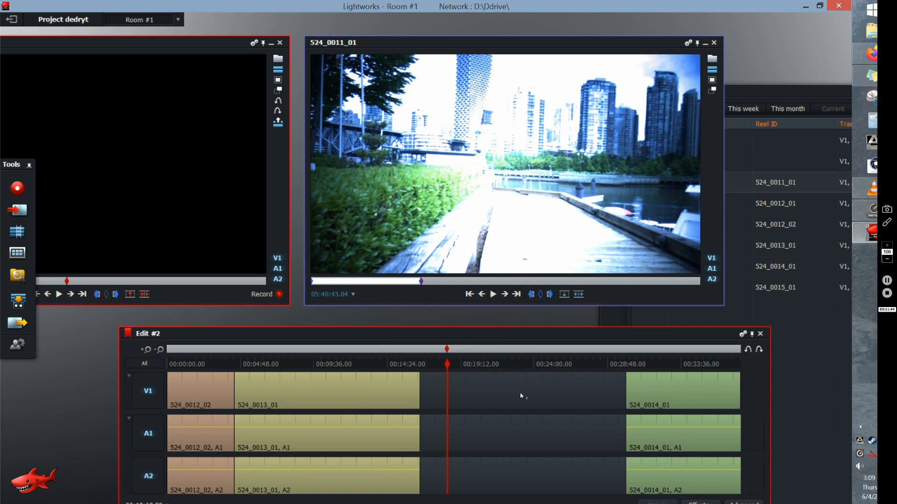
click(578, 294)
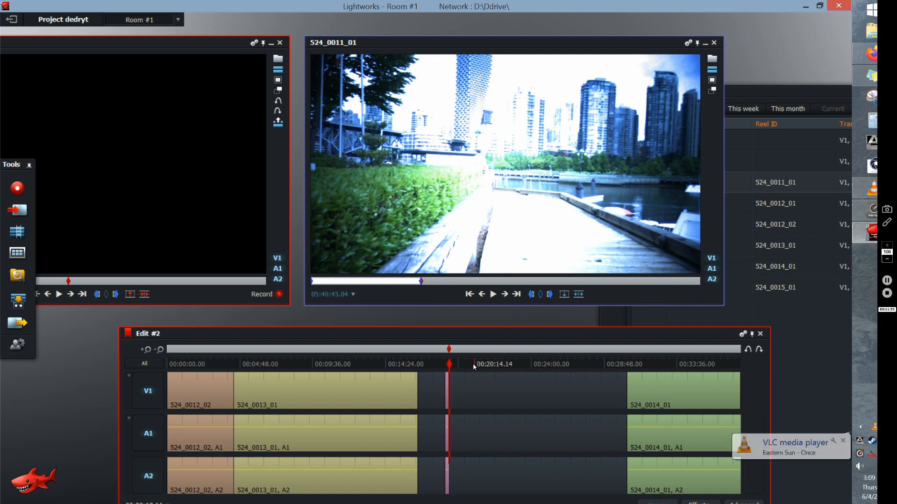
- Move the short 524_0011_01 clip in the timeline gap so it starts directly at the end of 524_0013_01
click(487, 364)
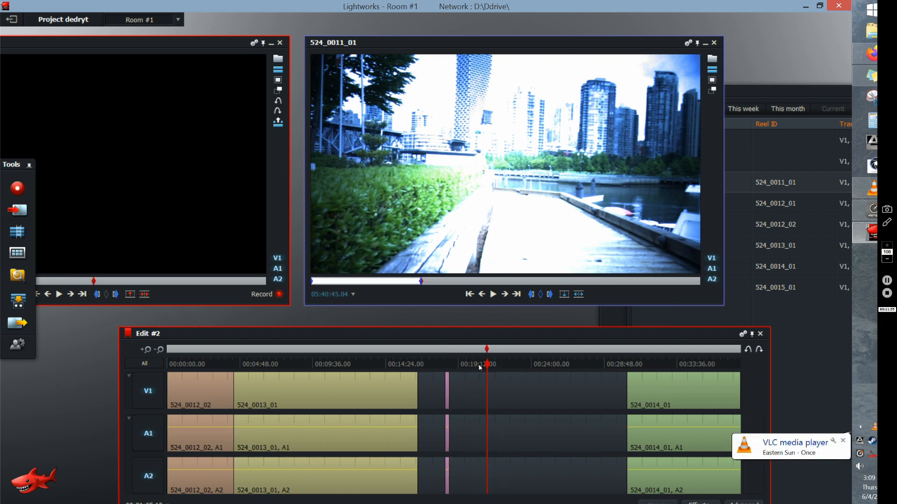
click(146, 350)
click(146, 350)
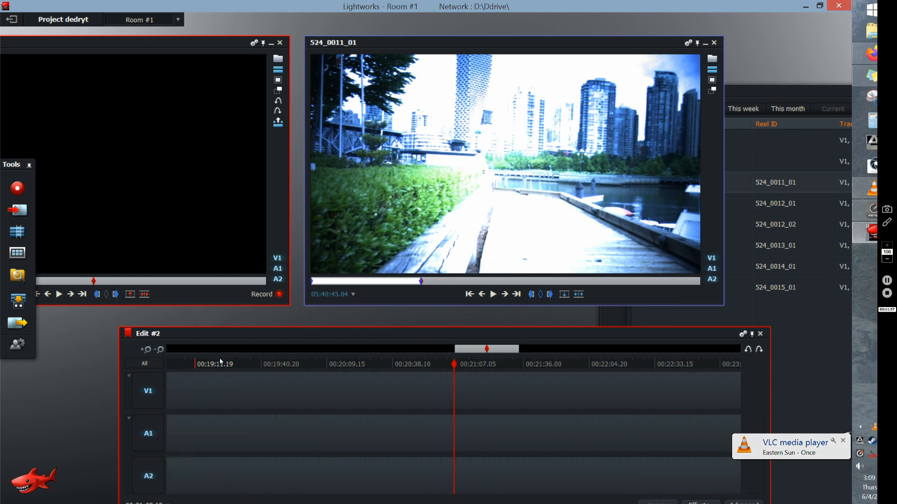
drag(461, 349, 413, 355)
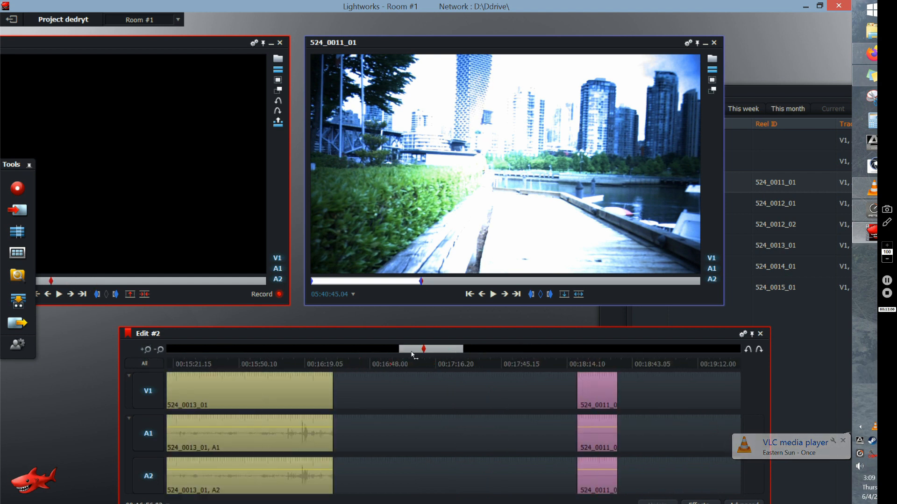
click(445, 364)
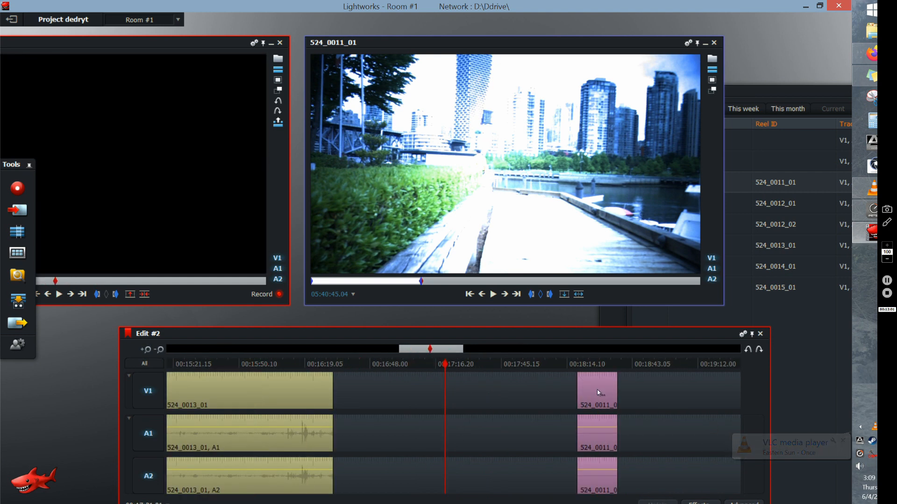
drag(597, 390, 361, 409)
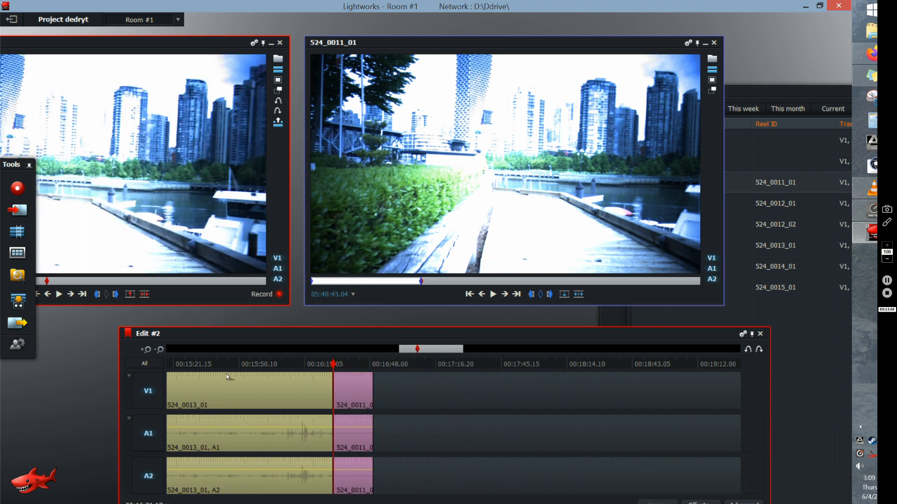
- Move clip 524_0014_01 back to 00:16:49.09 so it directly follows 524_0011_01, closing the gap
click(164, 352)
click(163, 351)
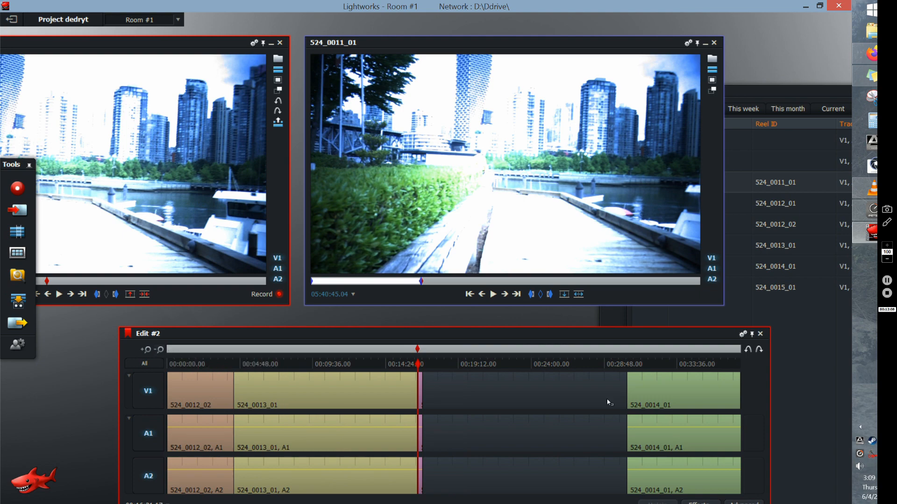
drag(707, 397, 491, 408)
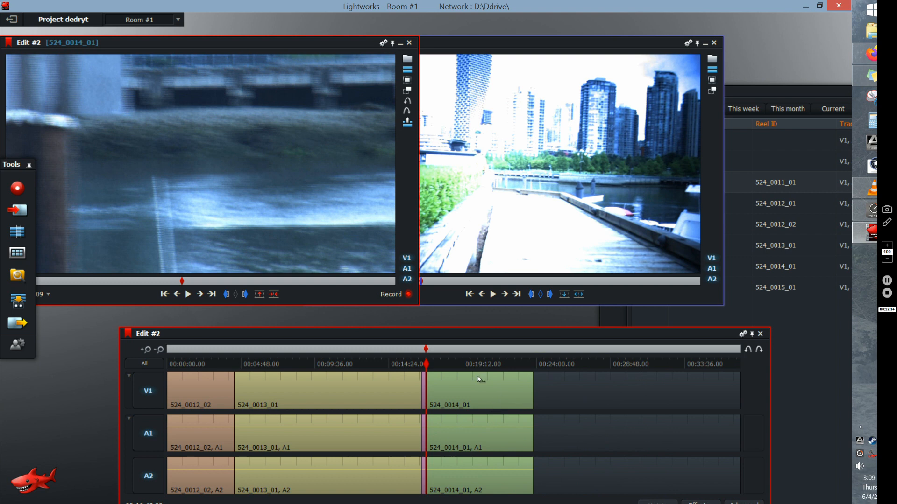
- Close the 524_0011_01 source viewer and reposition the Edit #2 timeline window so all its tracks fit on screen
drag(662, 44, 691, 43)
click(743, 43)
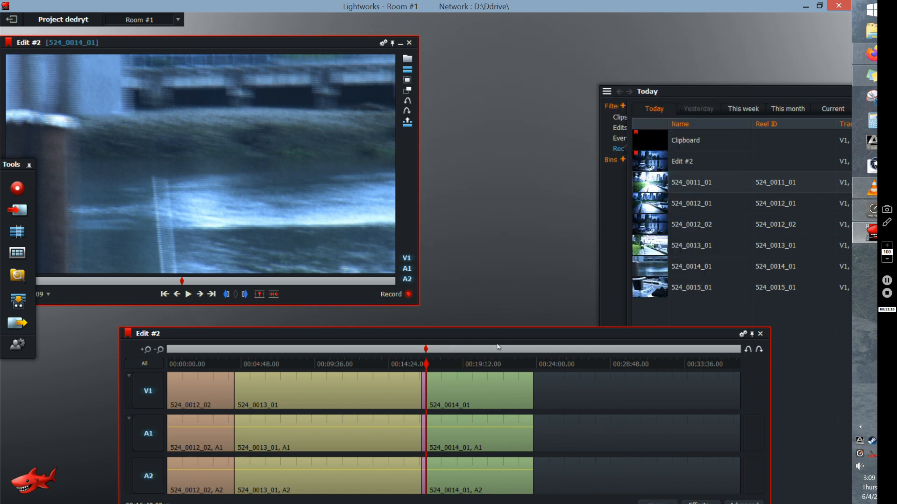
drag(498, 347, 566, 334)
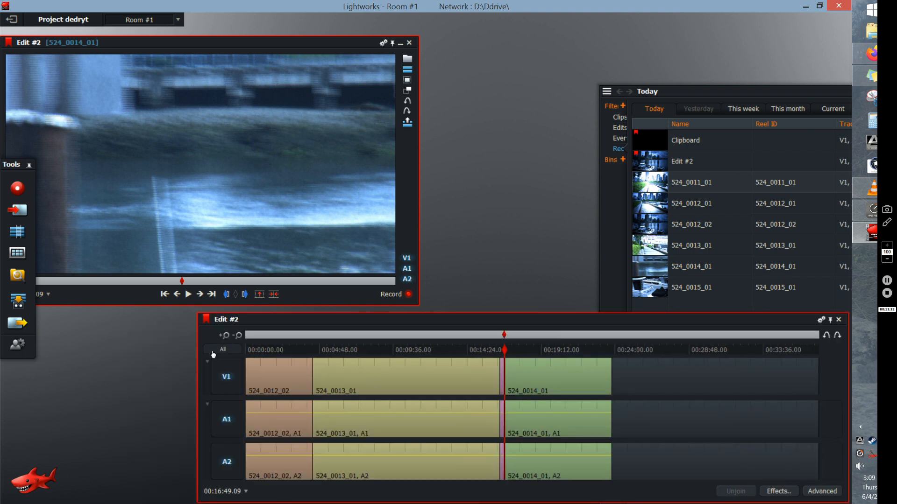
- Trim the beginning of the first clip, 524_0012_02, to about 00:00:01.03 and move the clip back to the timeline's start
click(226, 336)
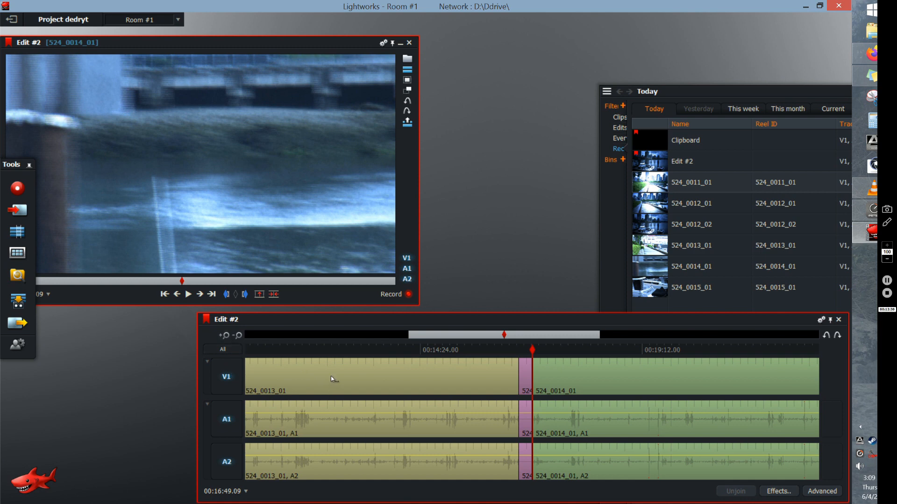
click(225, 336)
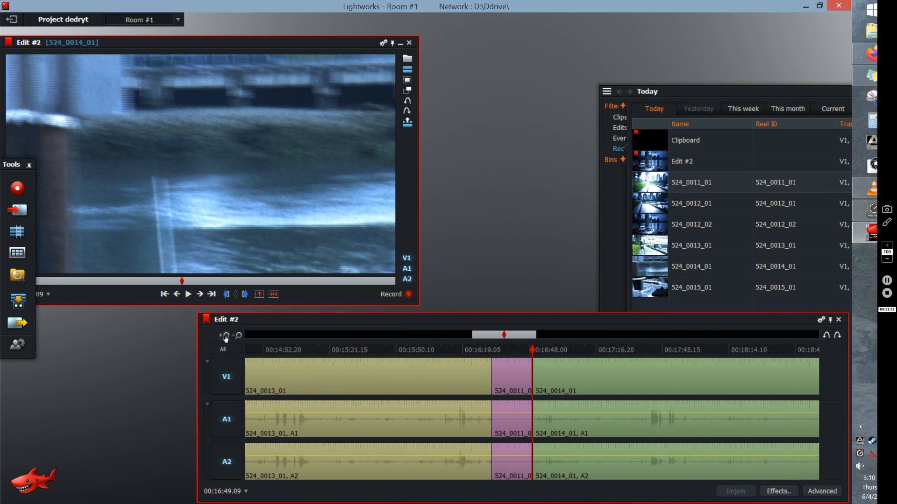
click(225, 336)
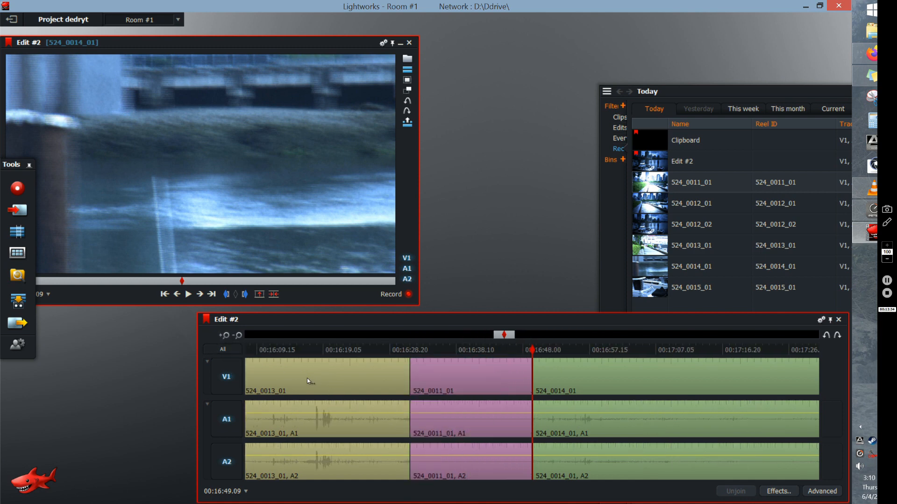
click(225, 336)
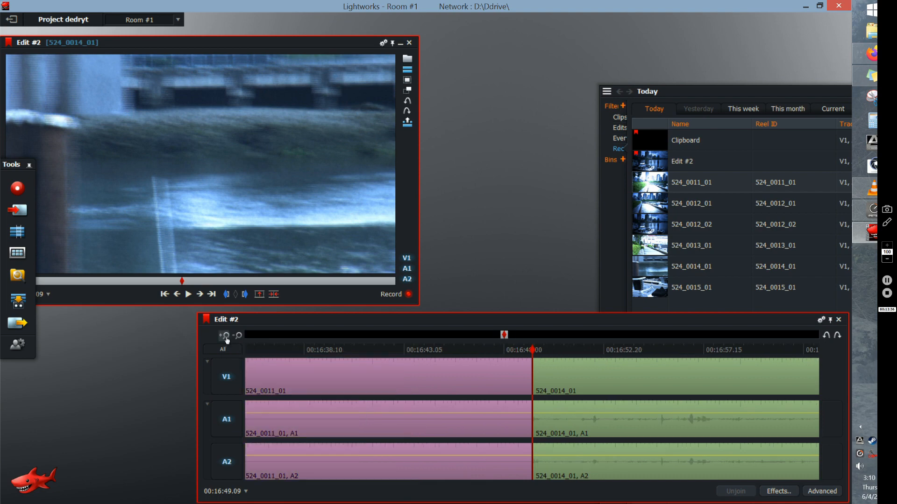
click(226, 338)
mouse_move(383, 348)
mouse_down()
mouse_move(175, 343)
mouse_move(278, 336)
mouse_move(223, 336)
mouse_up()
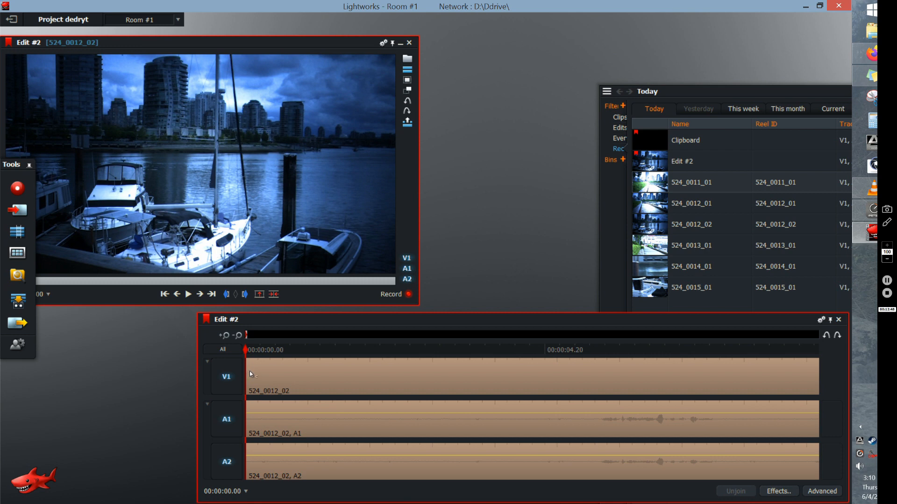
click(413, 375)
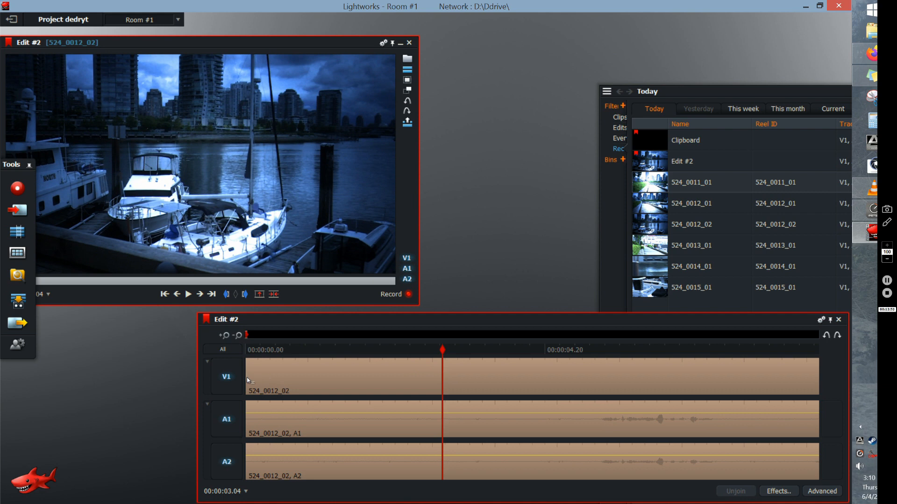
click(247, 378)
drag(247, 380, 296, 386)
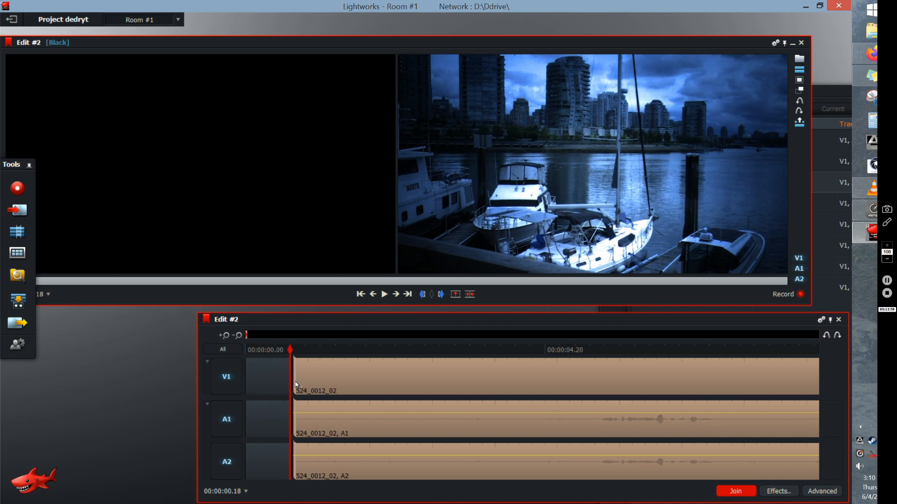
drag(303, 383, 320, 386)
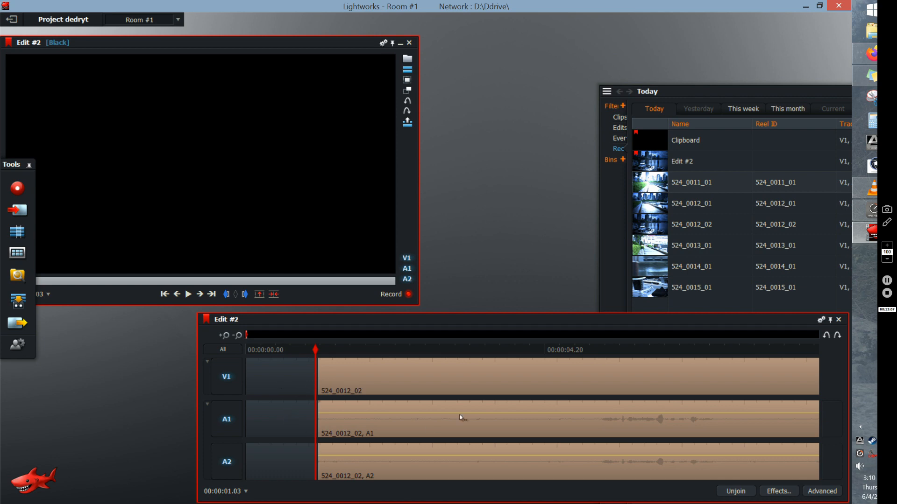
drag(638, 380, 579, 369)
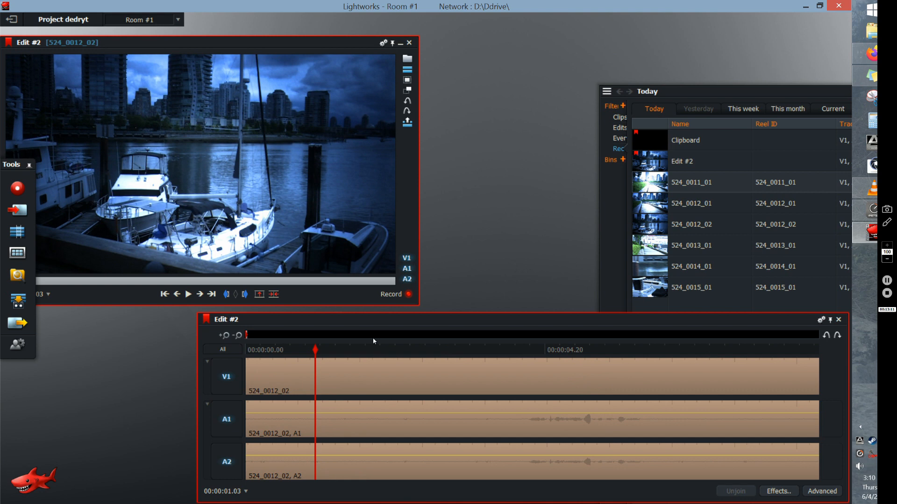
- Add a Dissolve transition on V1 at the cut between 524_0012_02 and 524_0013_01
click(239, 334)
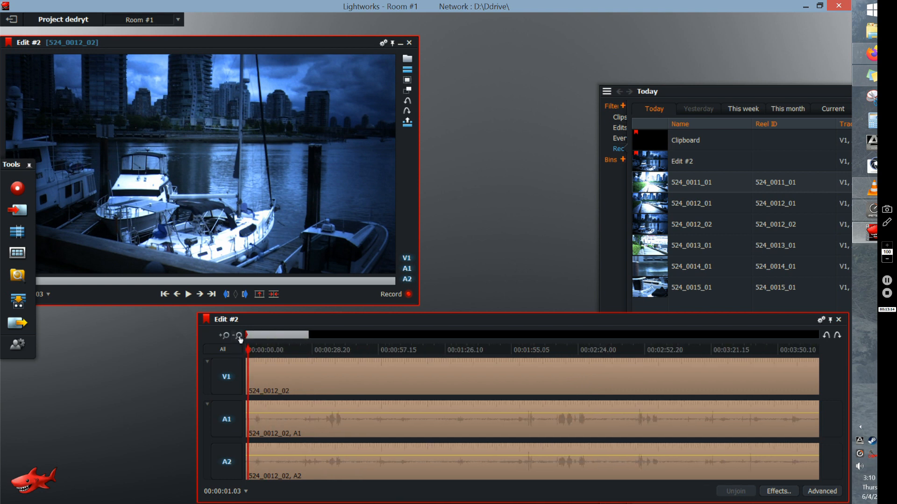
click(239, 335)
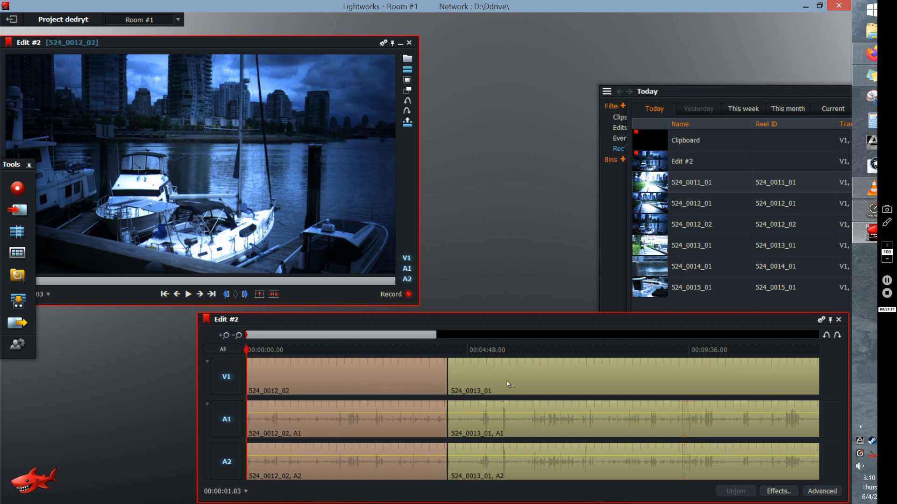
click(238, 336)
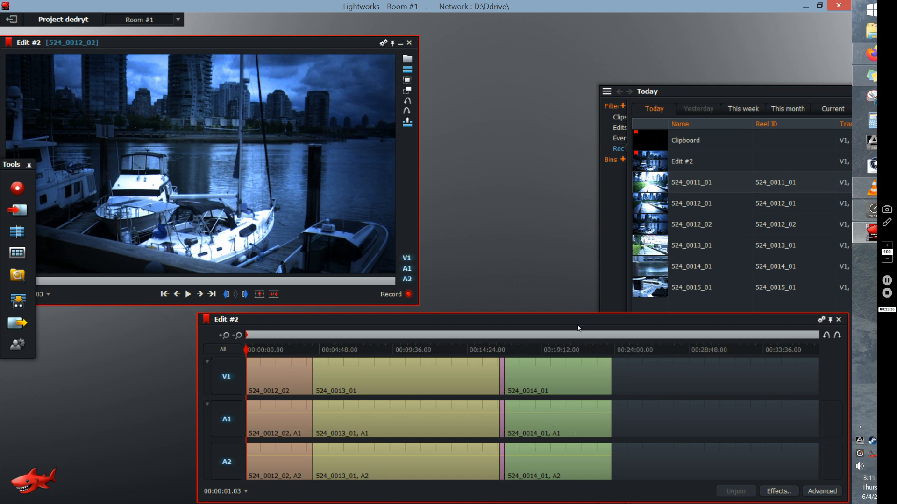
click(225, 336)
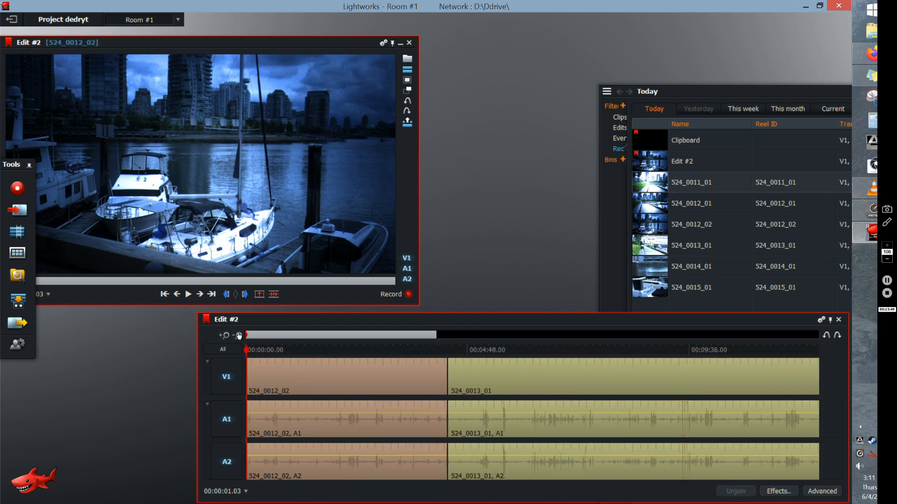
click(238, 335)
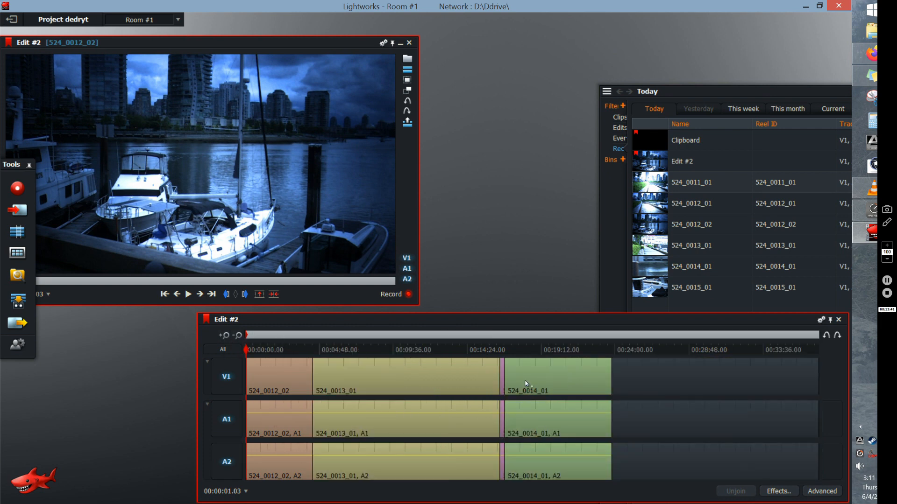
click(225, 338)
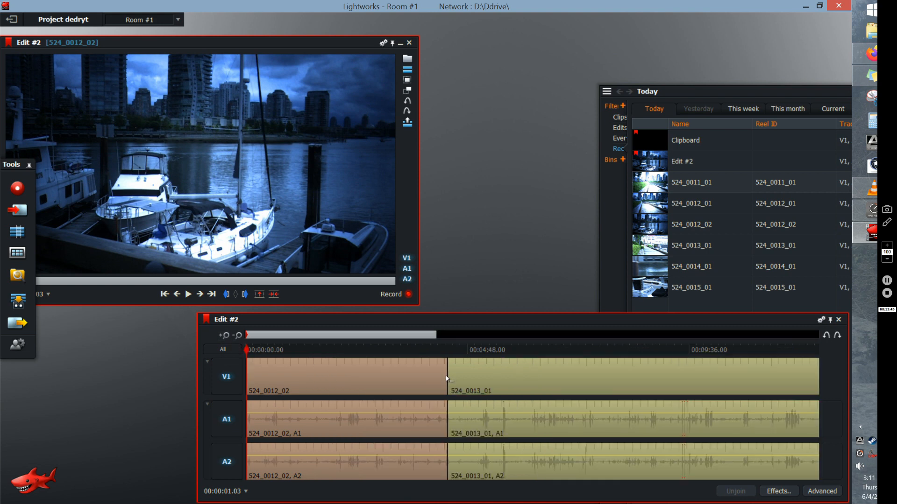
click(449, 351)
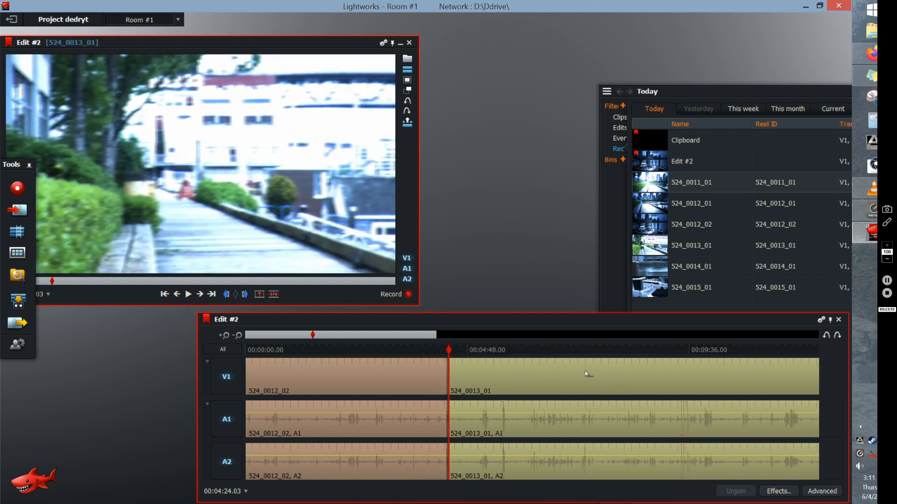
click(224, 336)
click(527, 351)
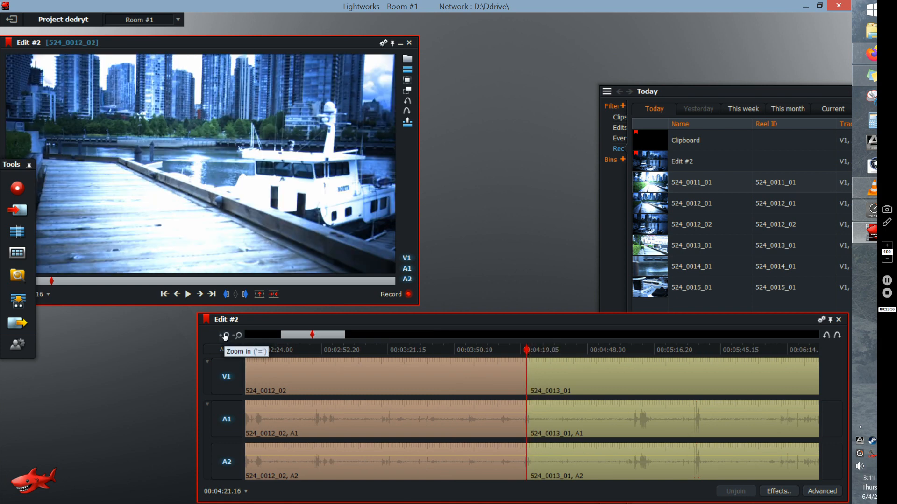
right_click(528, 378)
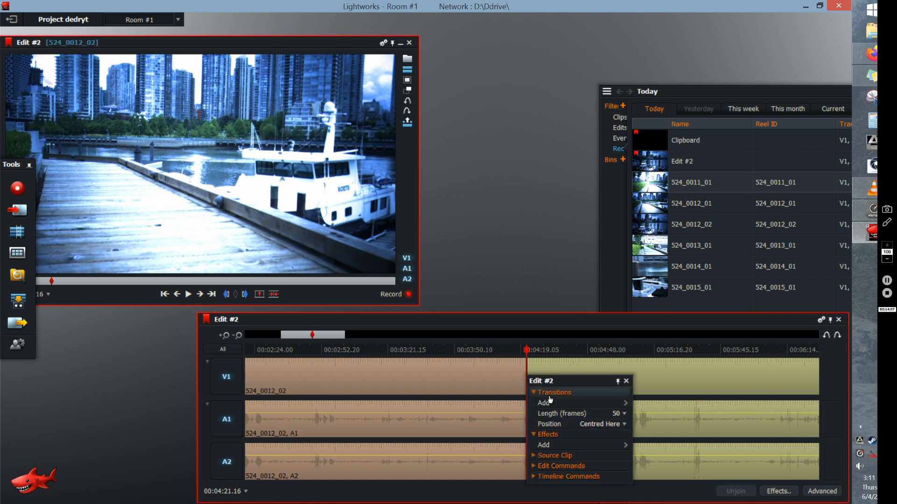
mouse_move(551, 403)
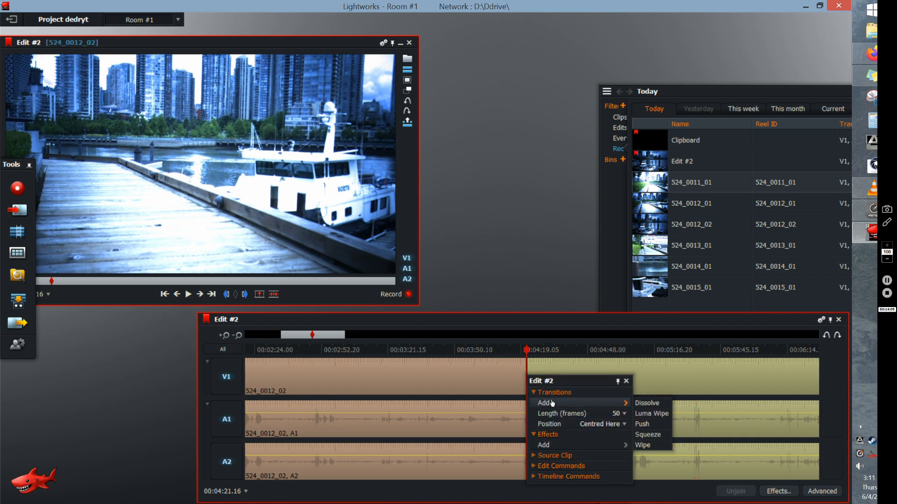
click(647, 405)
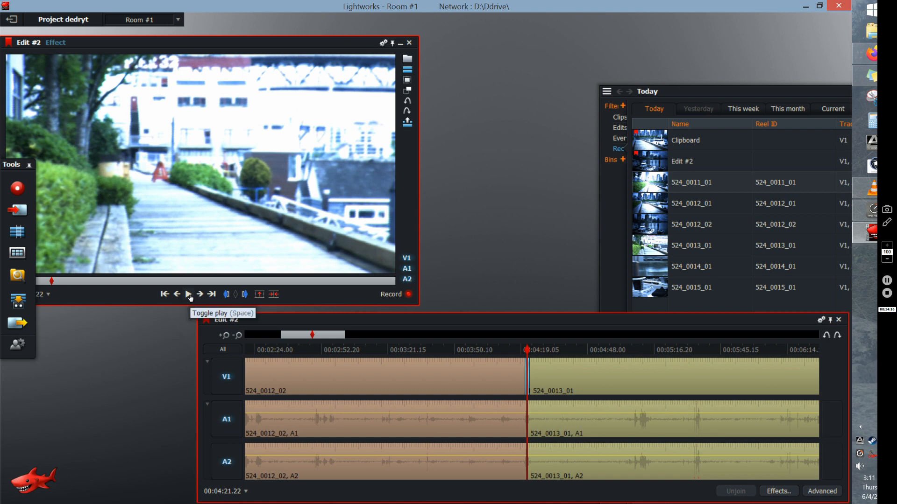
- Play the edit across the dissolve from 00:04:18.00, stop playback, and undo the dissolve
click(518, 351)
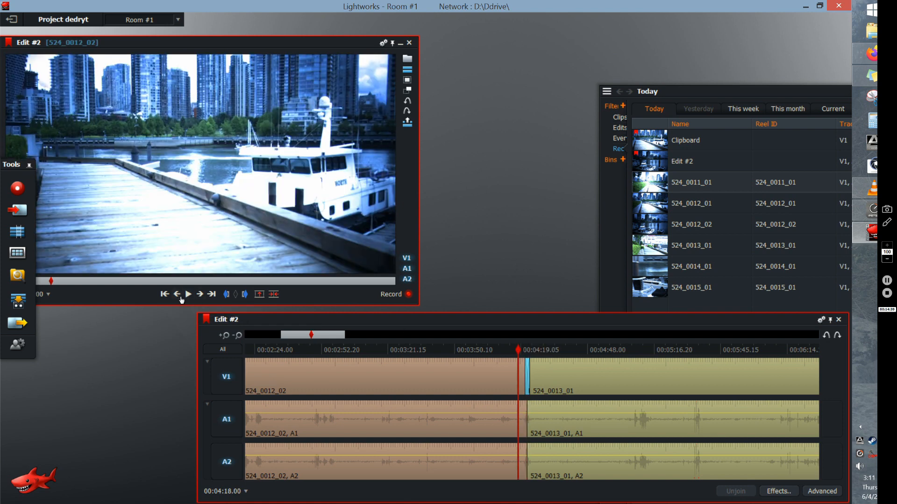
click(189, 294)
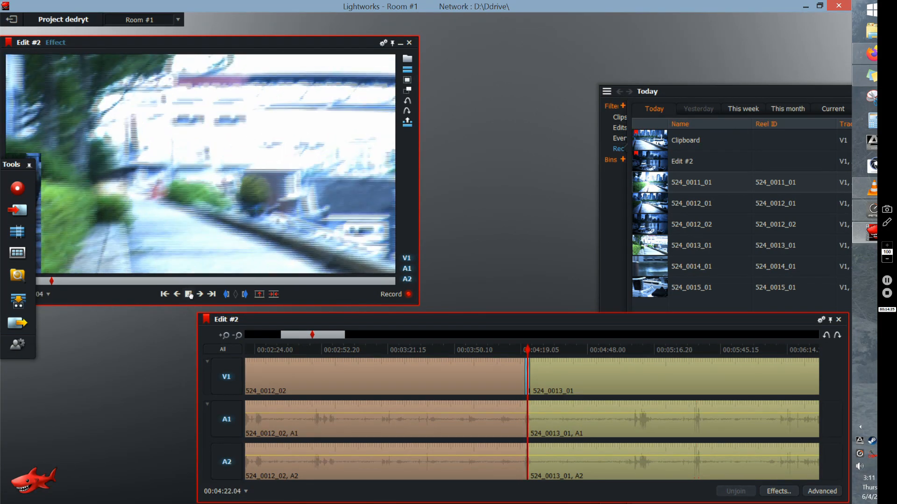
click(190, 294)
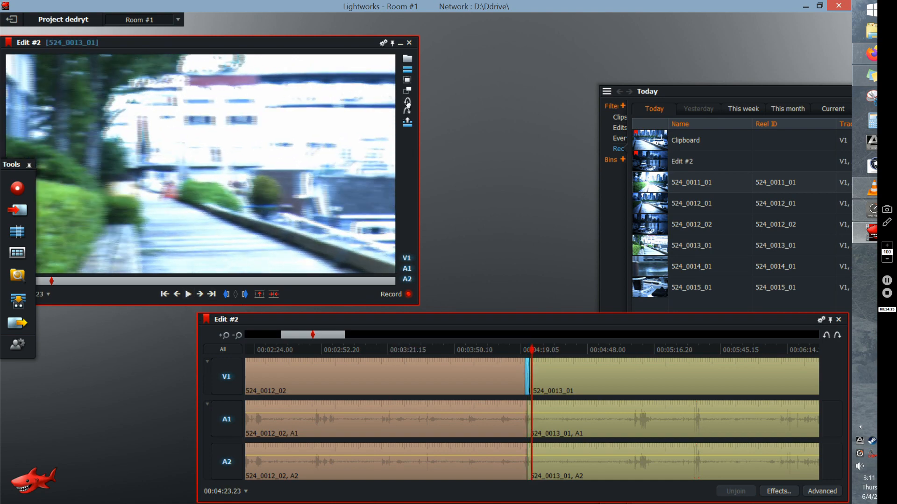
click(407, 103)
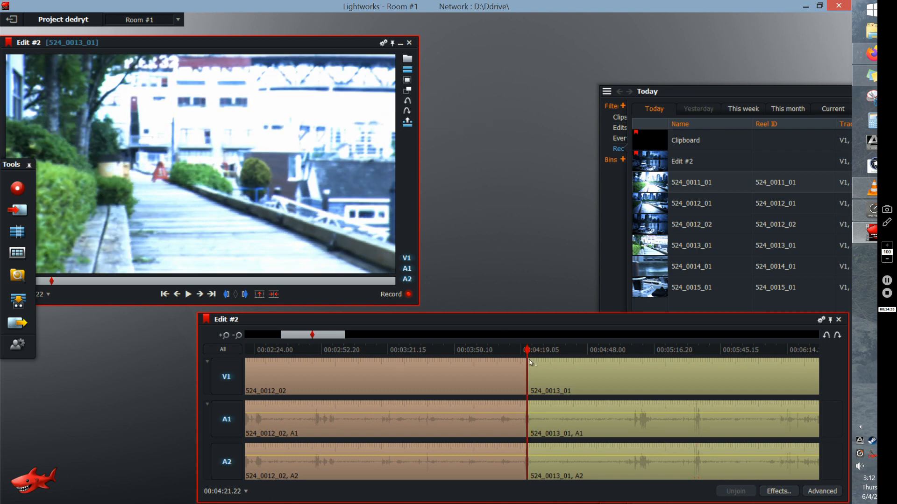
- Add two new video tracks to Edit #2, one at a time, each located before V1
right_click(227, 380)
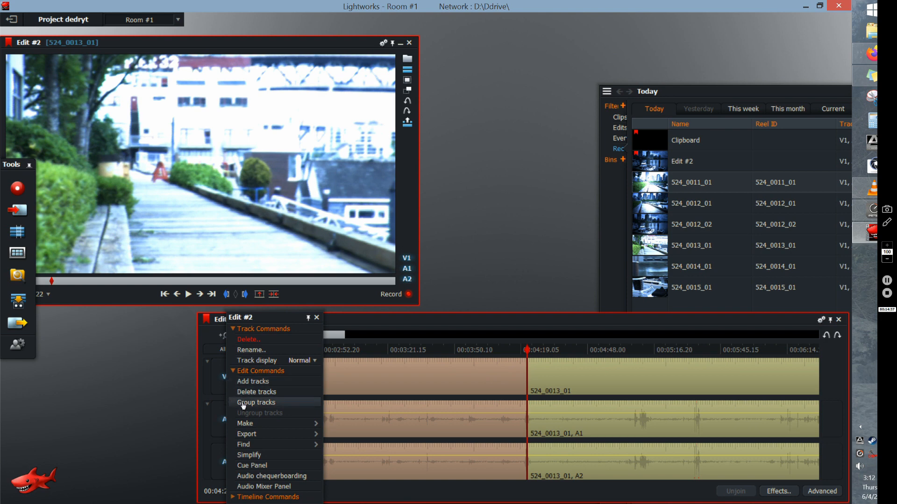
click(258, 382)
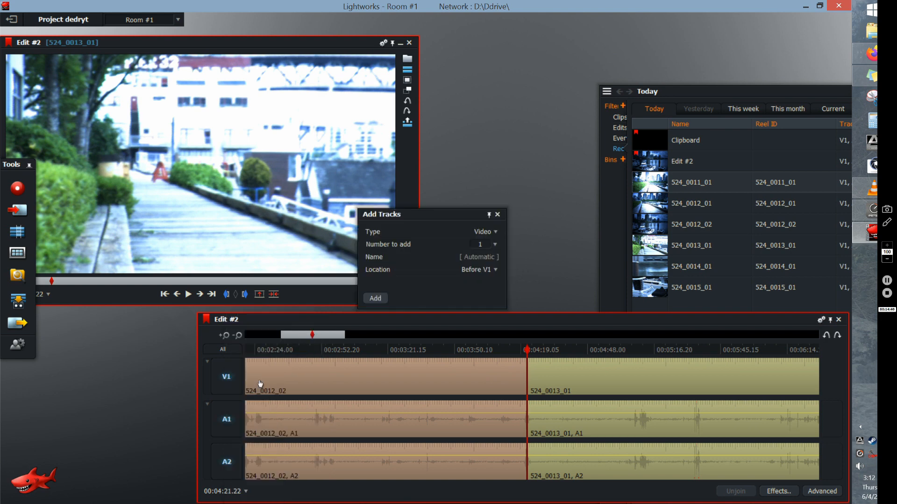
click(379, 300)
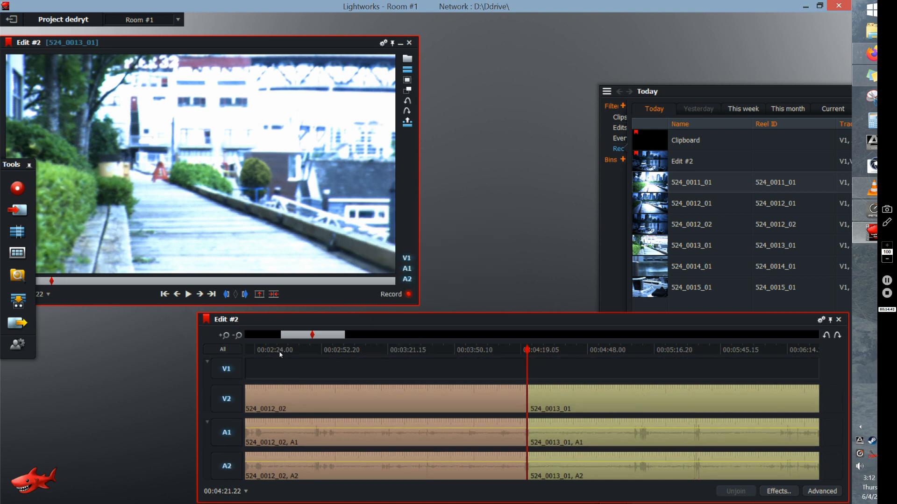
right_click(227, 369)
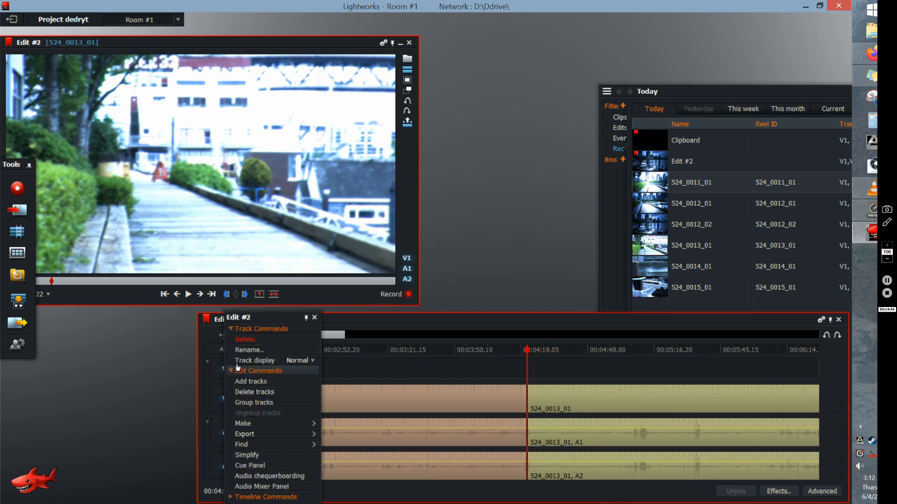
click(257, 382)
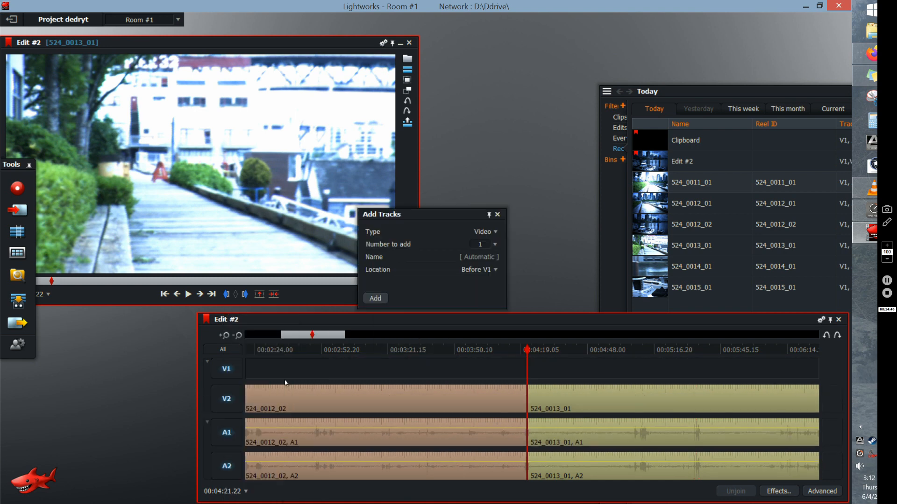
click(376, 298)
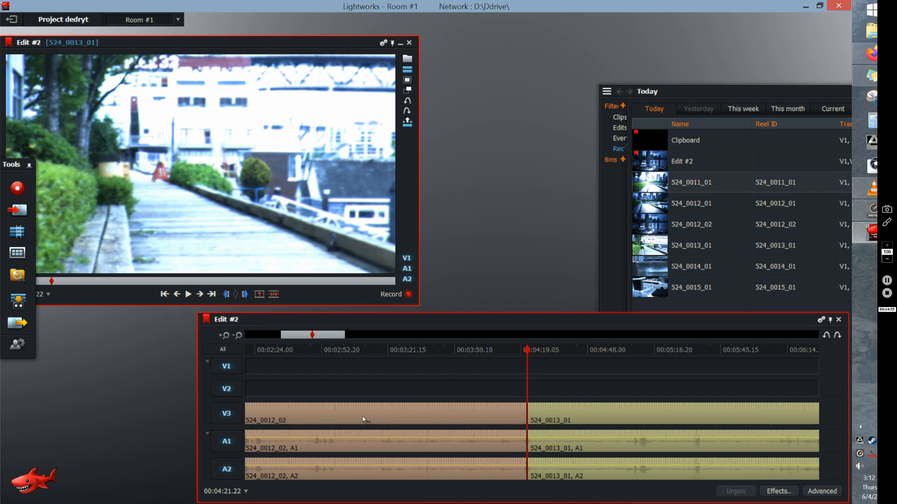
- Move the 524_0012_02 video segment from V3 up to V1 and the 524_0013_01 video segment up to V2
drag(360, 416, 368, 374)
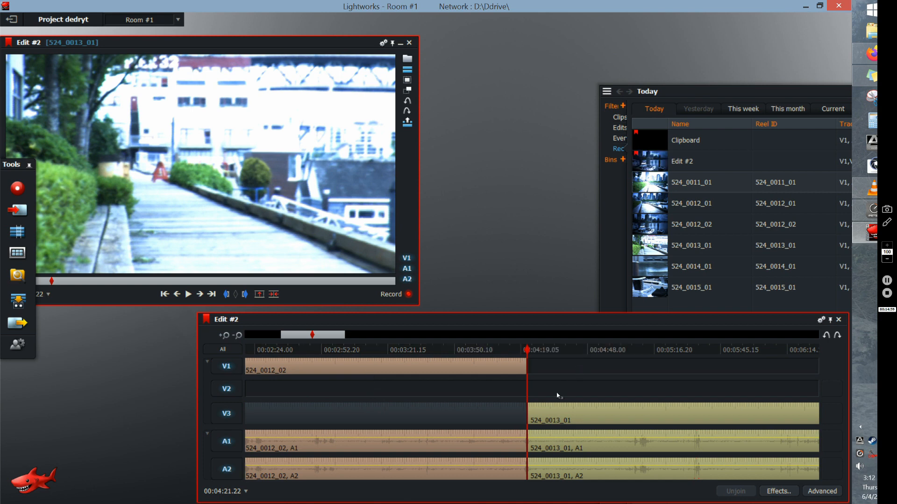
drag(701, 417, 701, 397)
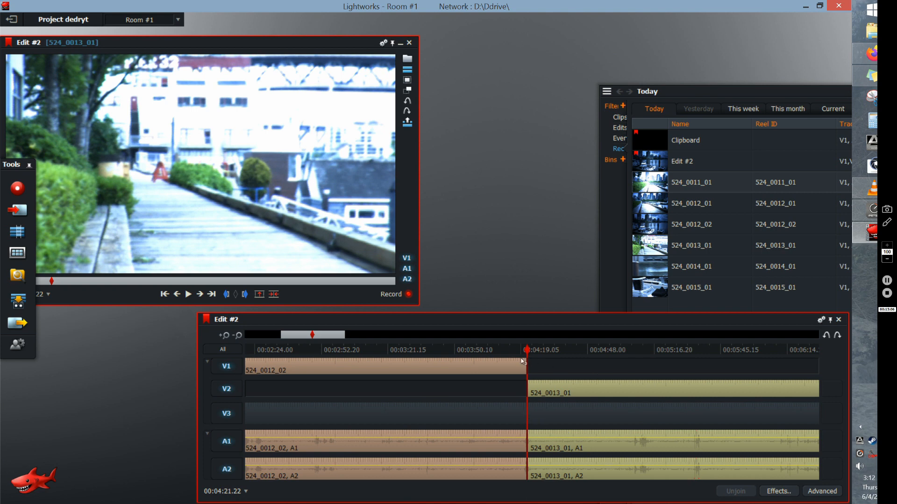
- Mark a section around the cut between 524_0012_02 and 524_0013_01, from 00:04:20.00 to 00:04:24.04
click(225, 336)
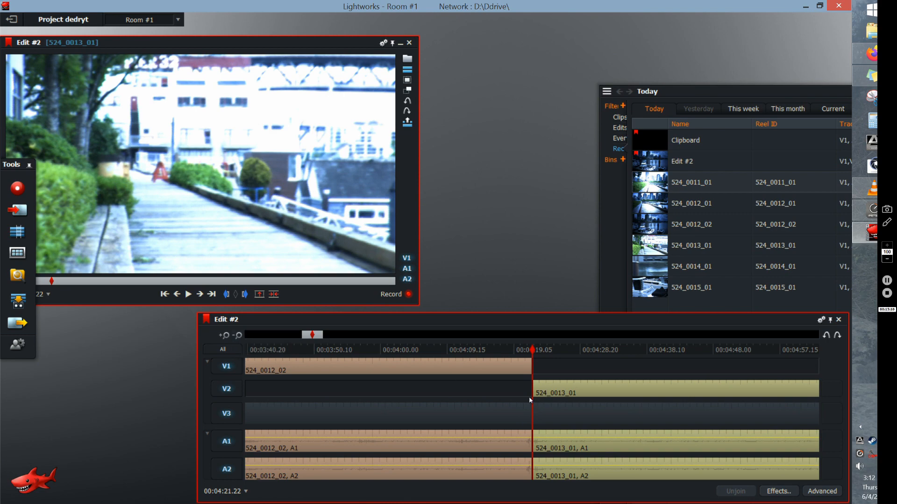
click(520, 352)
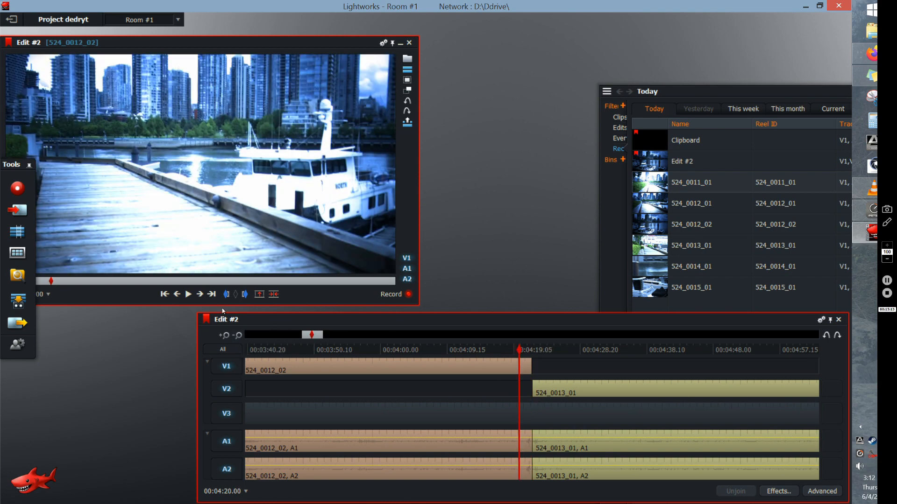
click(226, 294)
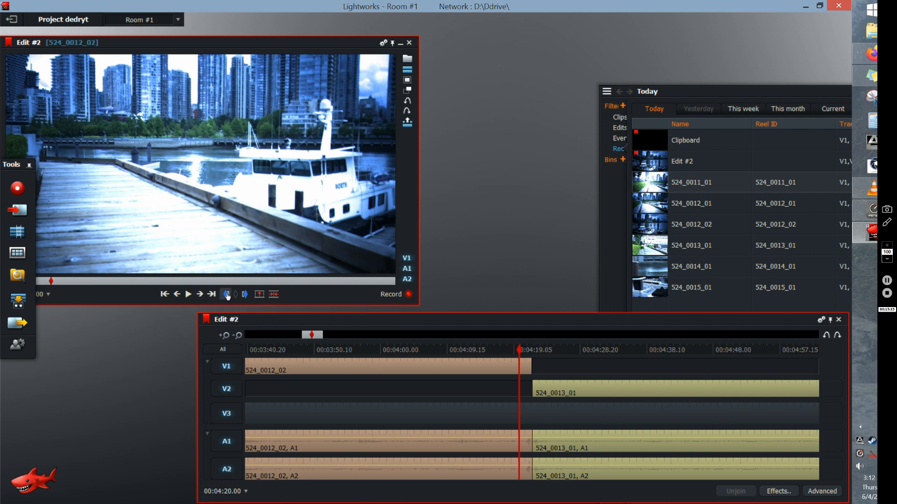
click(548, 350)
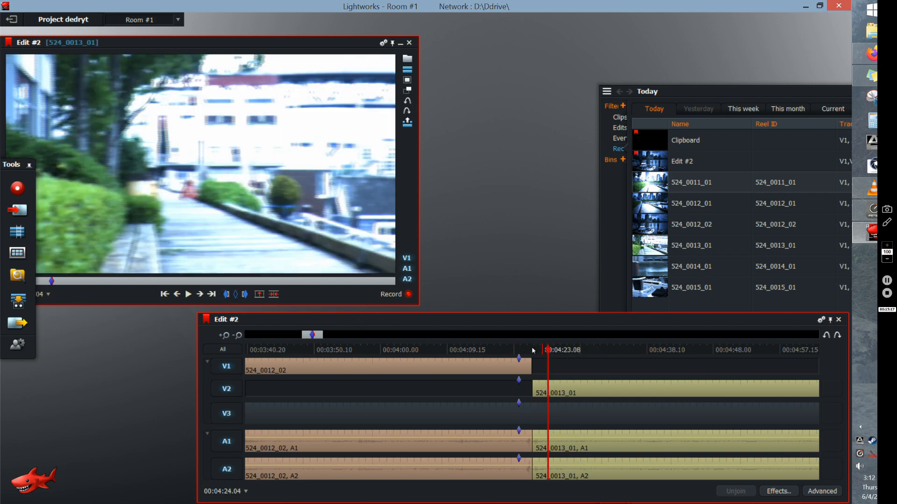
click(245, 294)
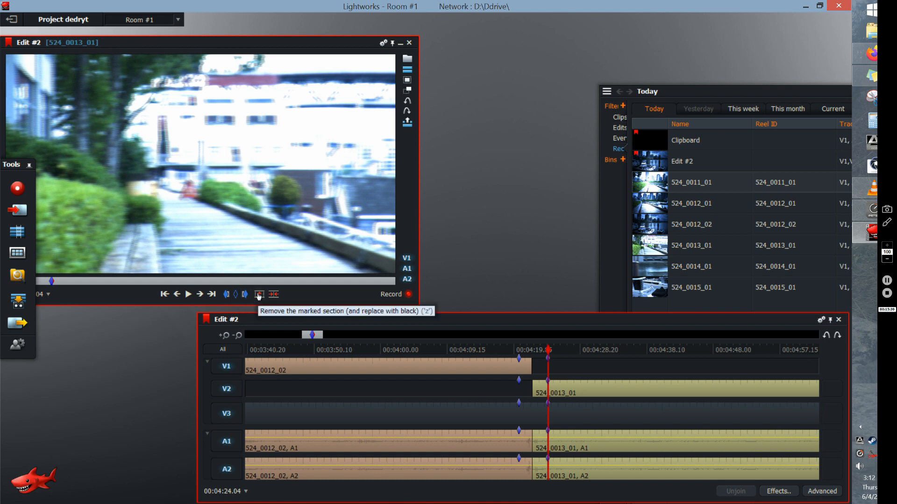
- Add the BFX LensBlurAddBoost transition from the Boris FX Transitions presets over the marked section, and close the effect settings
right_click(525, 368)
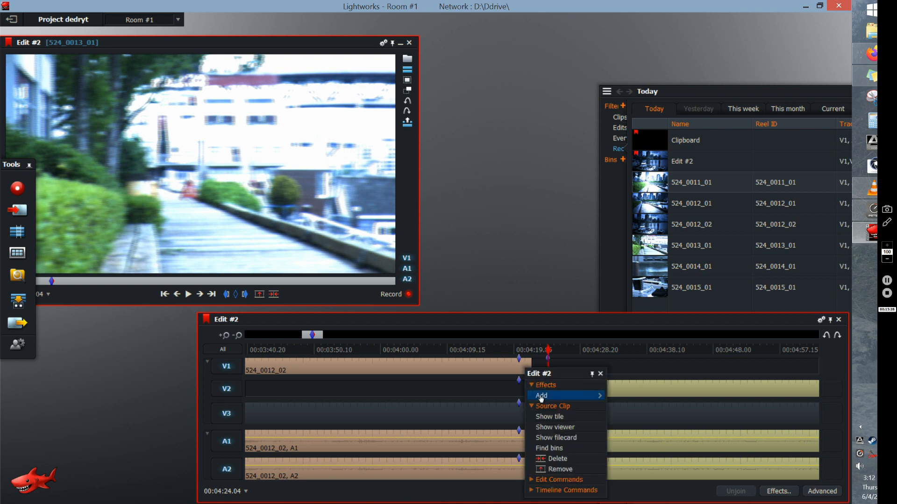
mouse_move(556, 396)
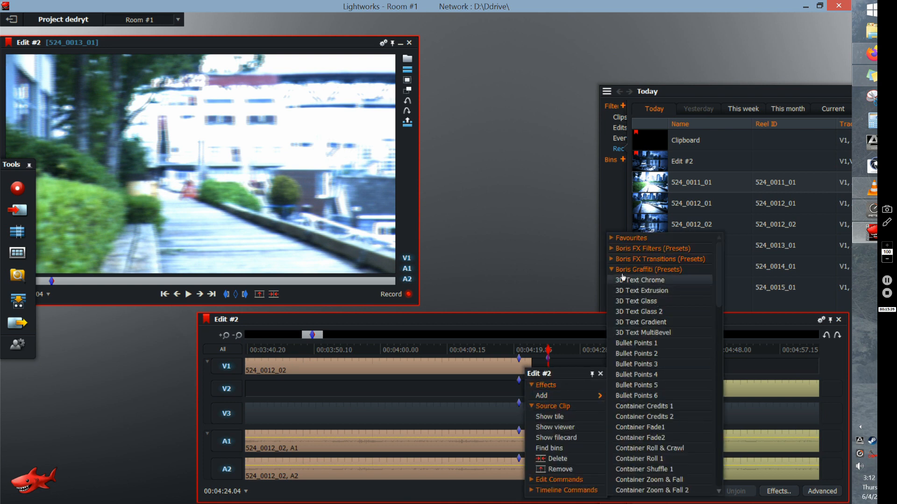
click(654, 259)
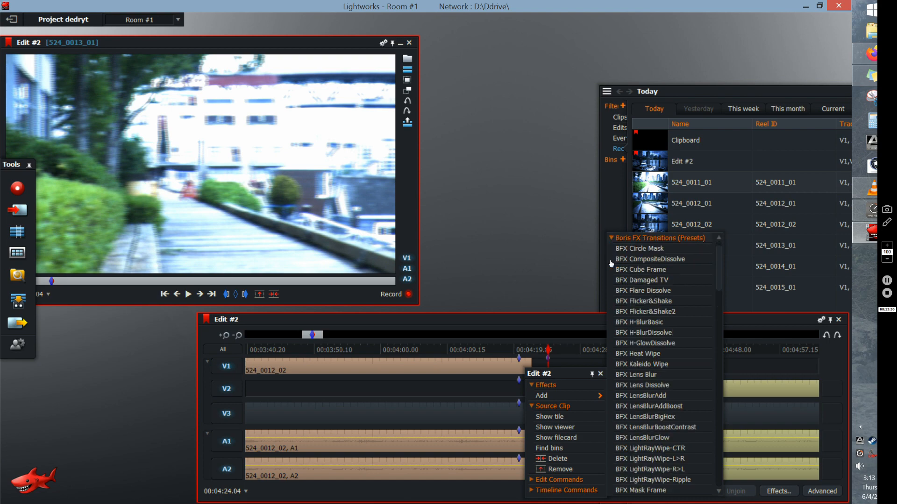
click(648, 402)
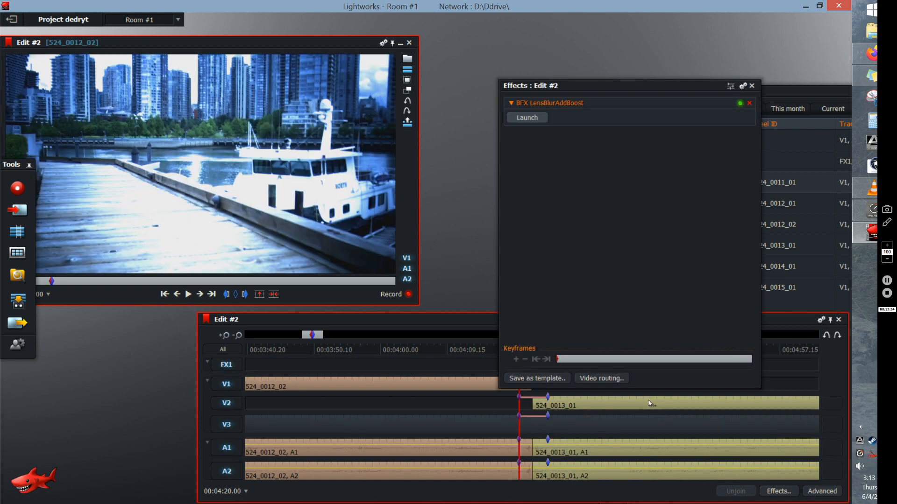
click(751, 85)
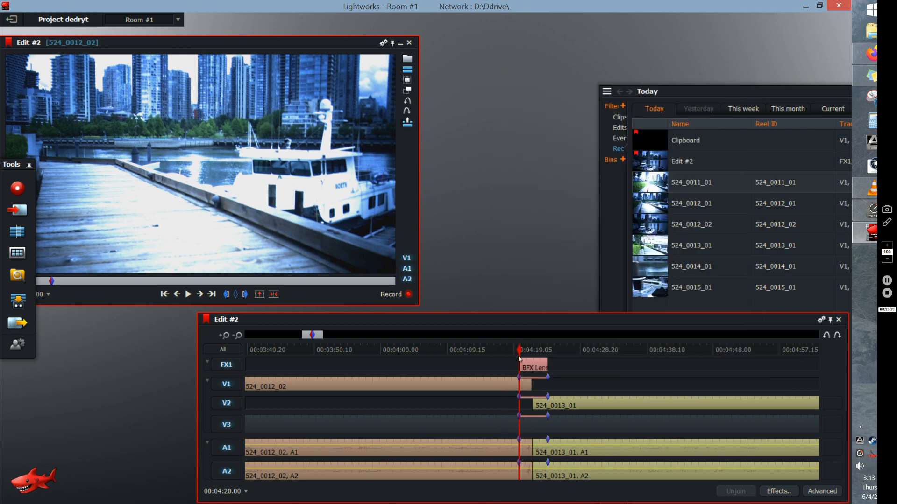
- Play the edit from 00:04:17.11 across the lens blur transition, stop playback, and clear all marks
click(502, 350)
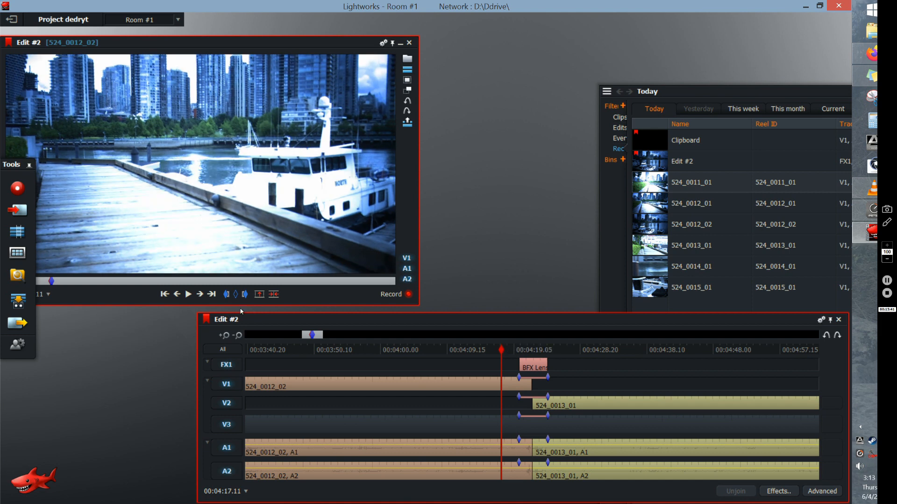
click(189, 294)
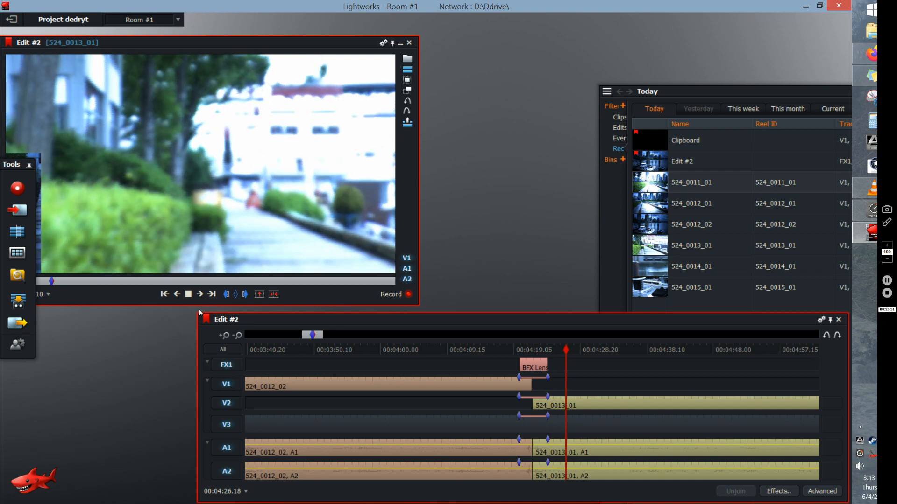
click(192, 295)
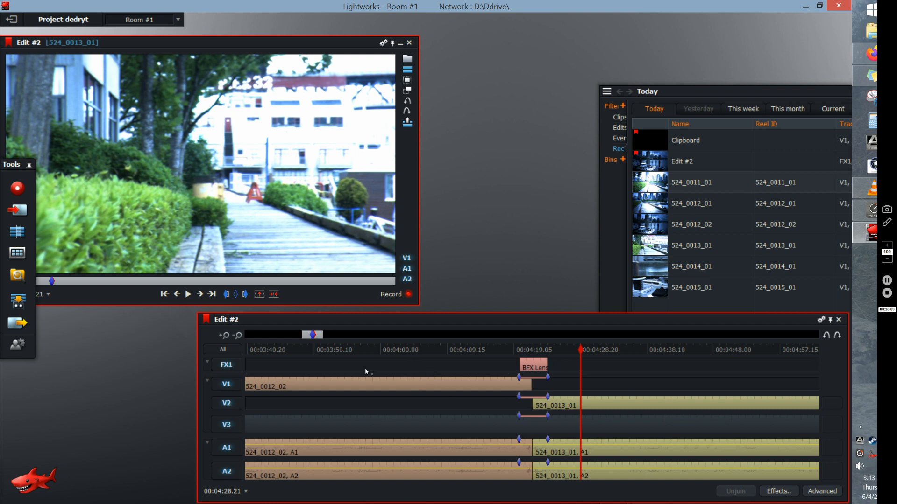
click(237, 295)
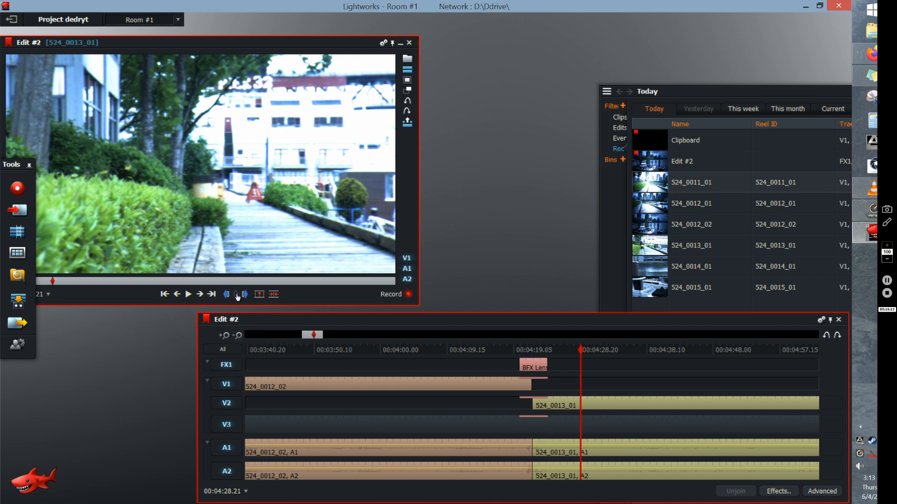
- Select the V3 cut between 524_0011_01 and 524_0014_01 for trimming, and undo back to before the BFX LensBlurAddBoost transition was added
click(238, 335)
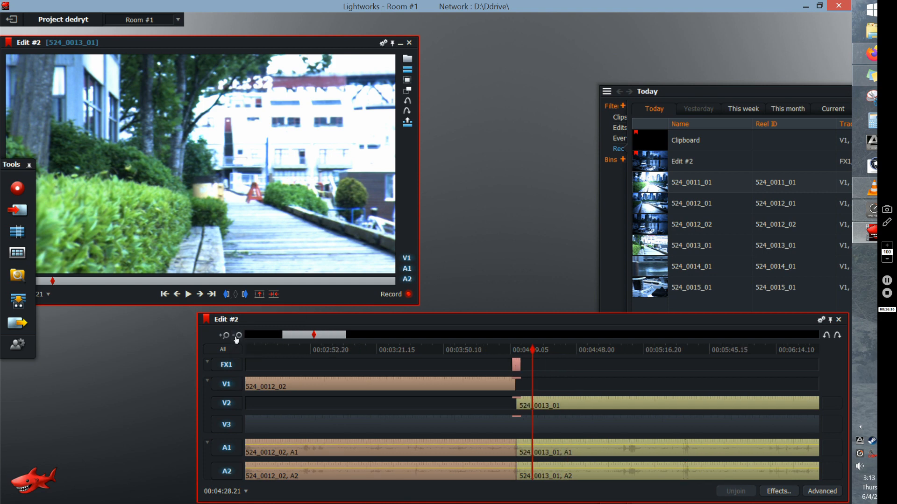
click(239, 336)
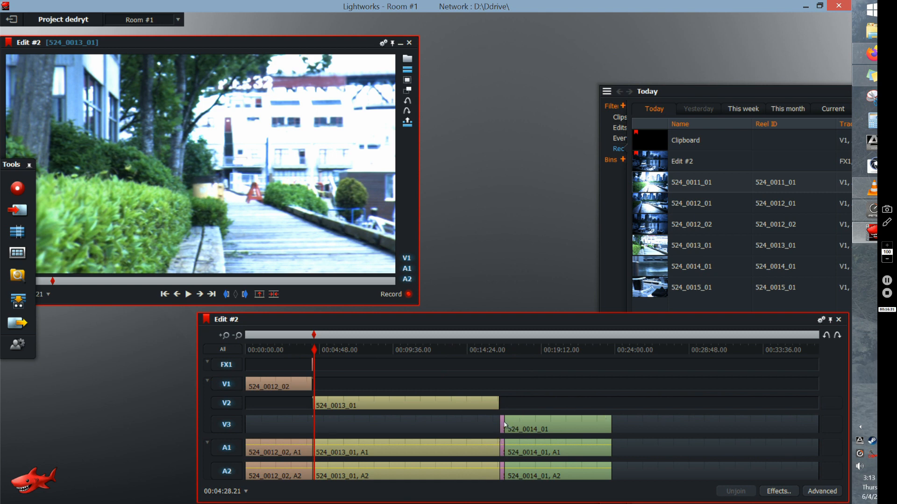
click(501, 349)
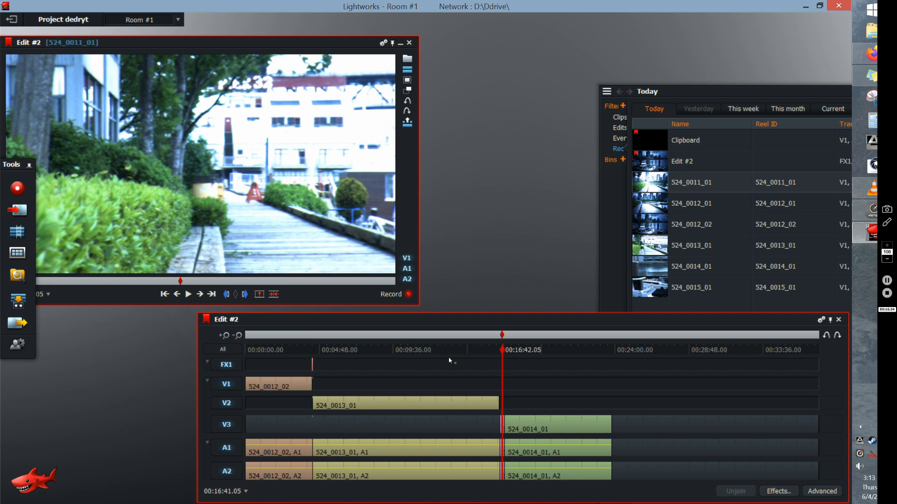
click(226, 340)
click(226, 340)
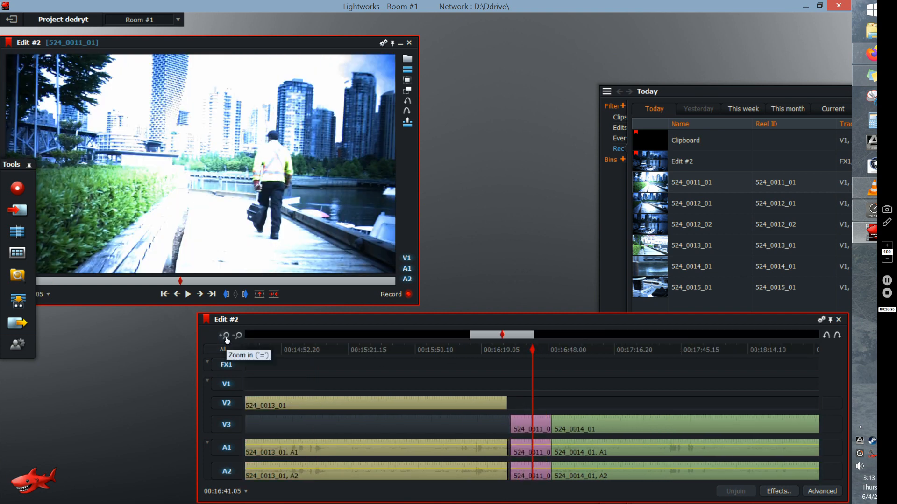
click(550, 351)
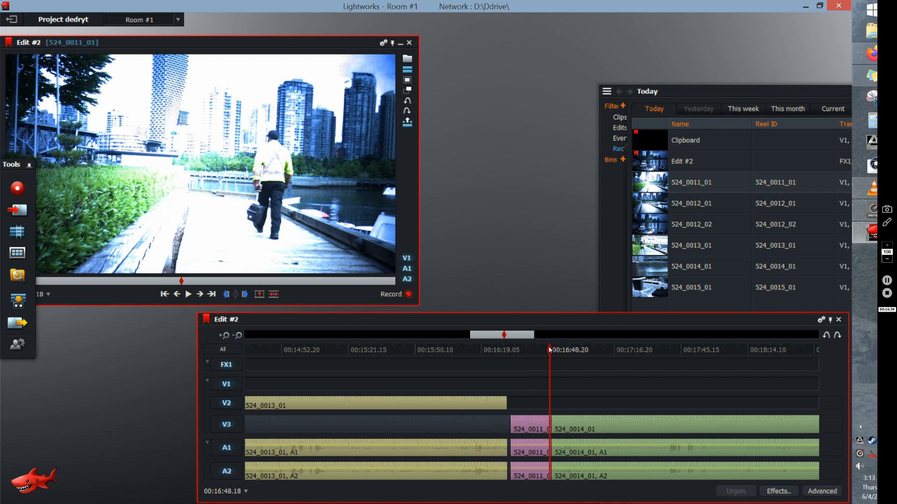
click(226, 335)
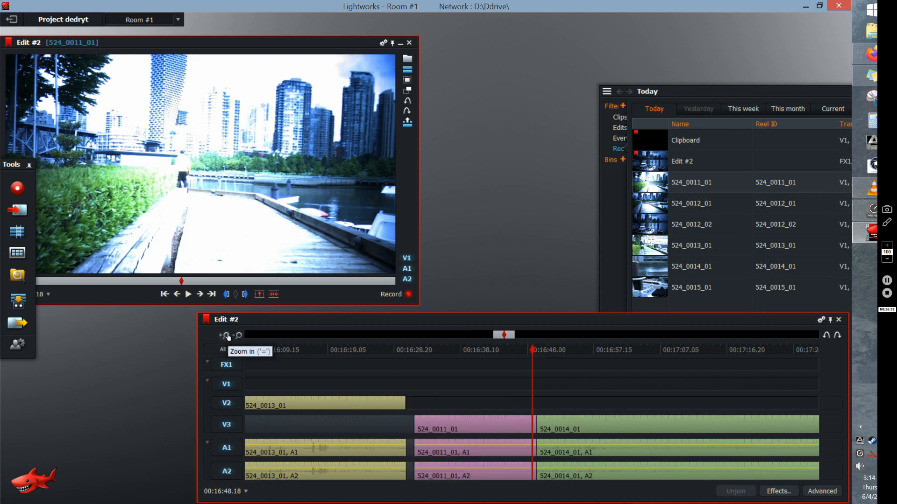
click(537, 349)
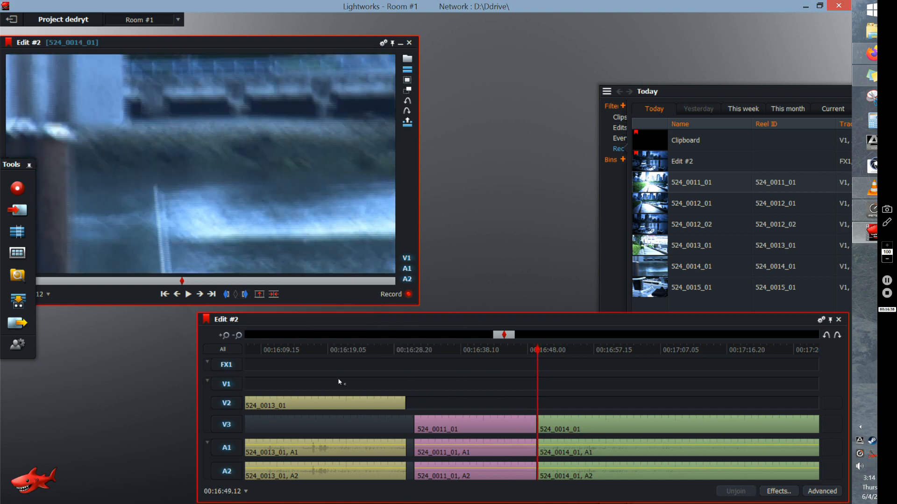
click(224, 336)
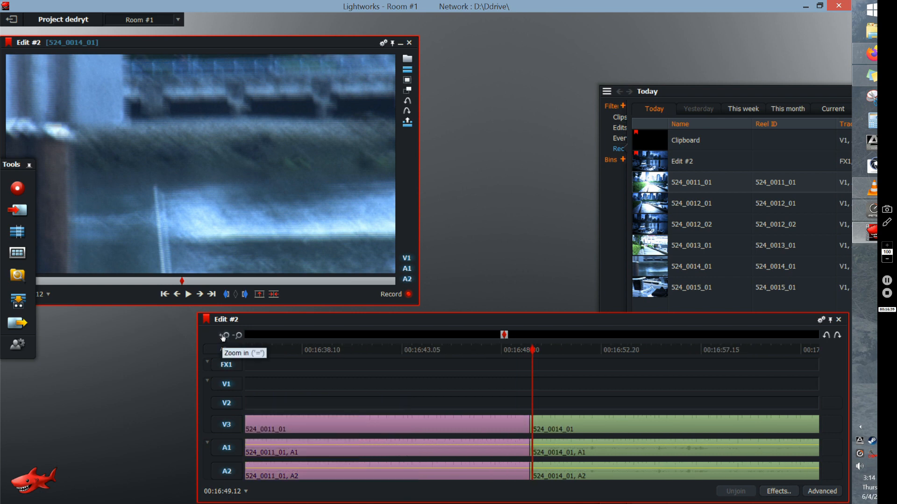
click(530, 426)
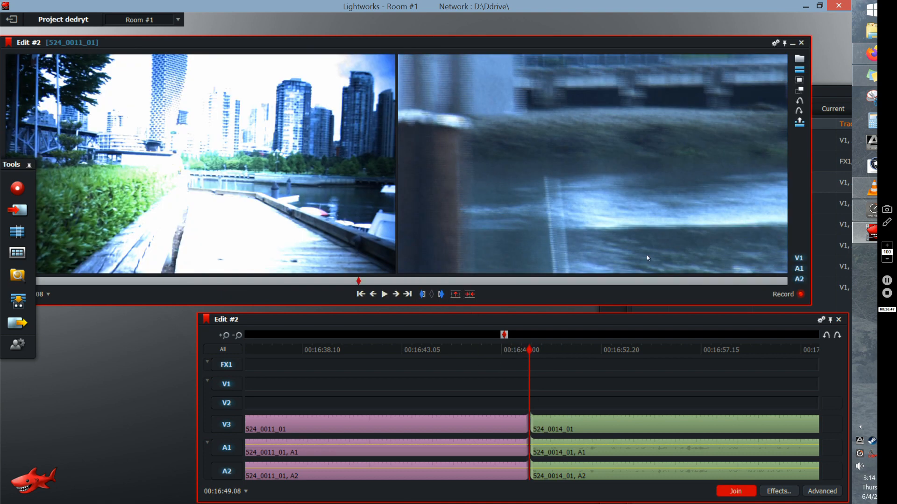
click(441, 295)
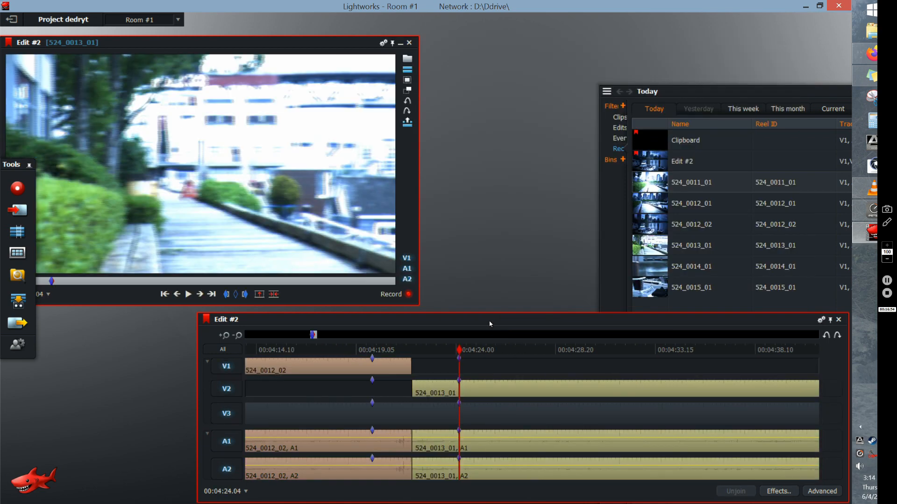
- Clear the marks around the first cut in the repositioned Edit #2 timeline and scrub the playhead back to 00:04:17.04
drag(490, 324, 675, 322)
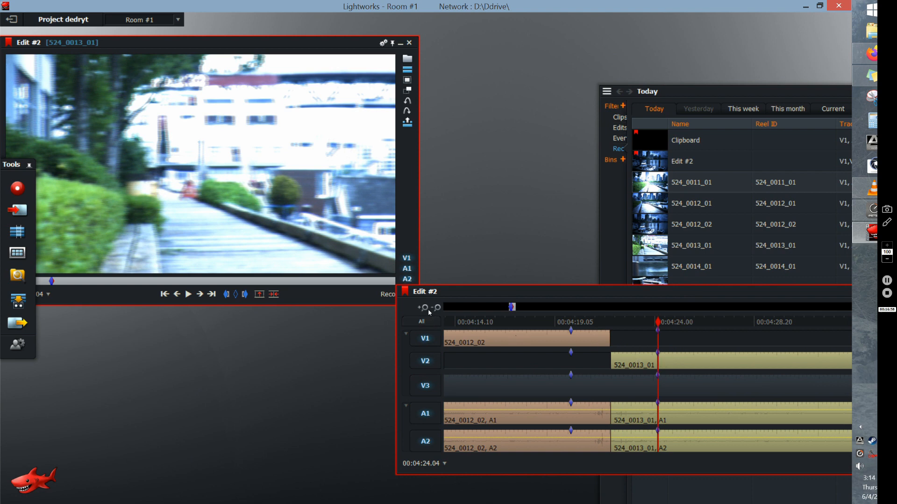
click(236, 294)
drag(731, 327, 879, 331)
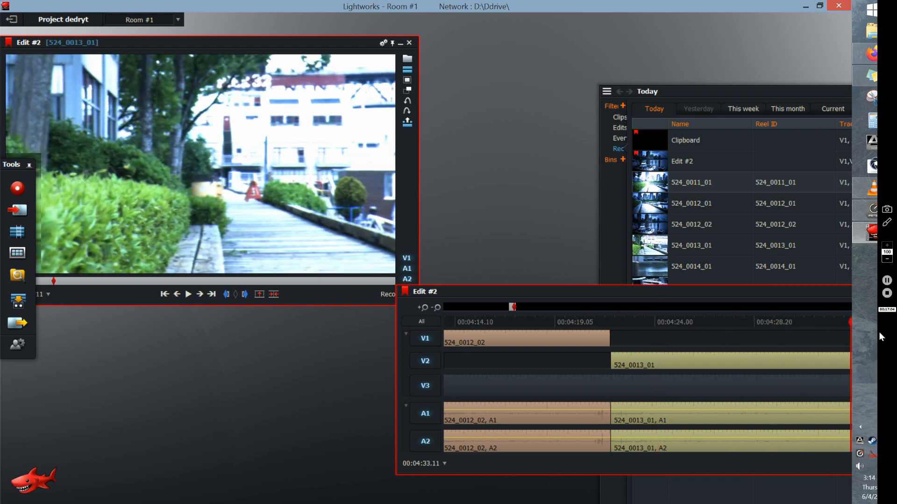
drag(780, 296, 512, 318)
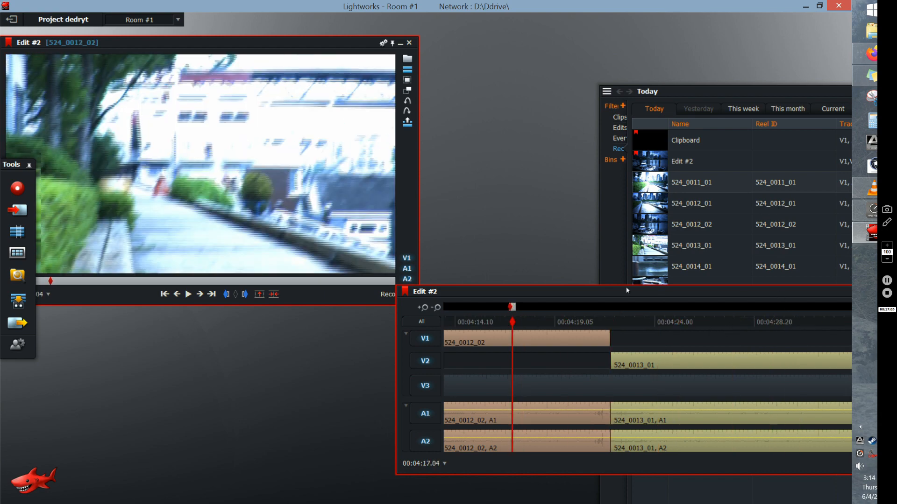
- Close the V3 gaps by moving 524_0011_01 to the end of 524_0013_01 and 524_0014_01 directly against 524_0011_01
drag(594, 298, 402, 324)
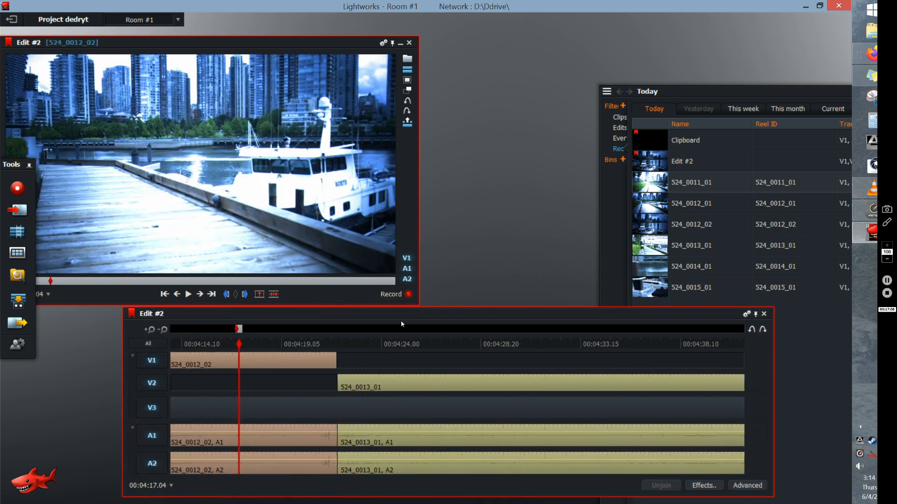
click(164, 330)
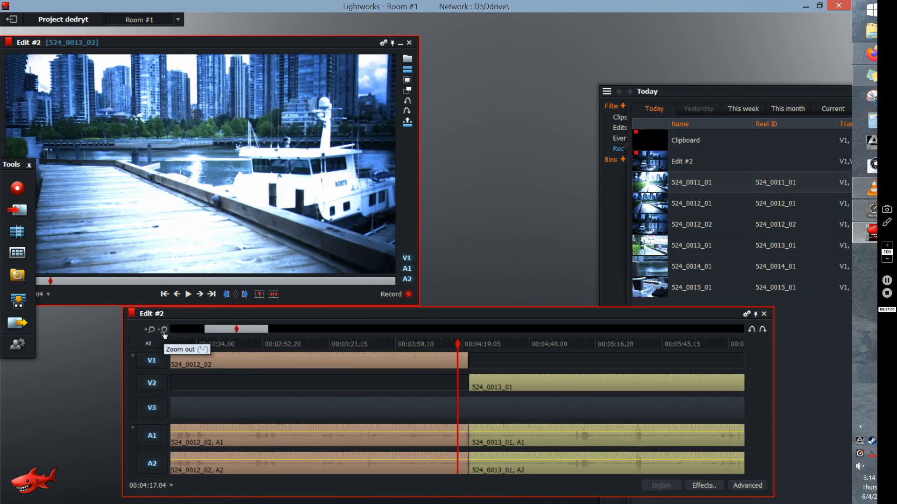
click(163, 330)
click(163, 330)
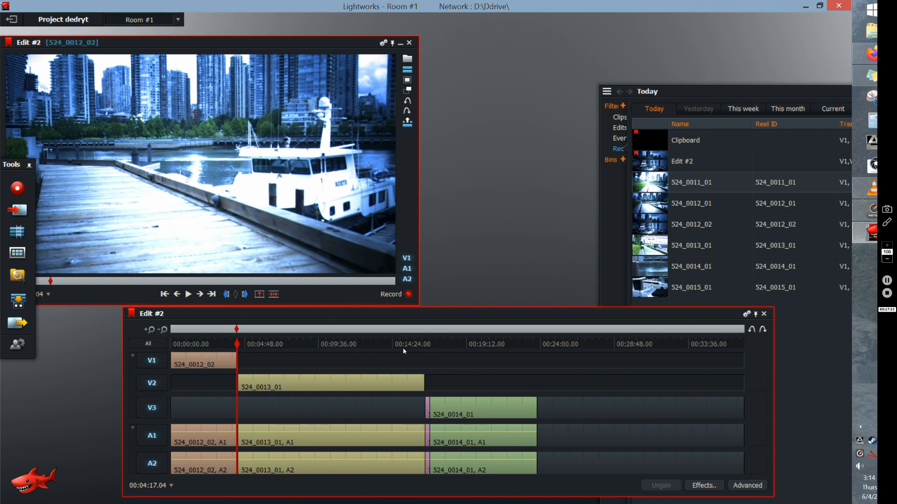
click(425, 344)
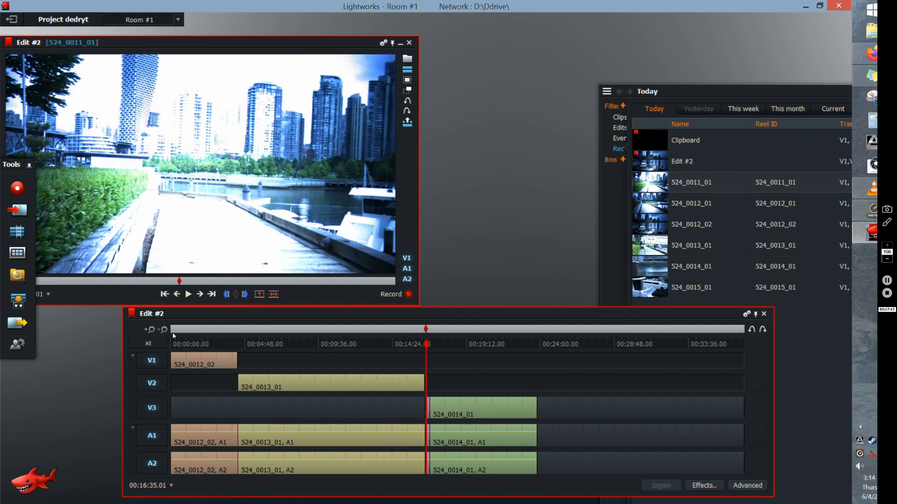
click(152, 331)
click(152, 330)
click(151, 330)
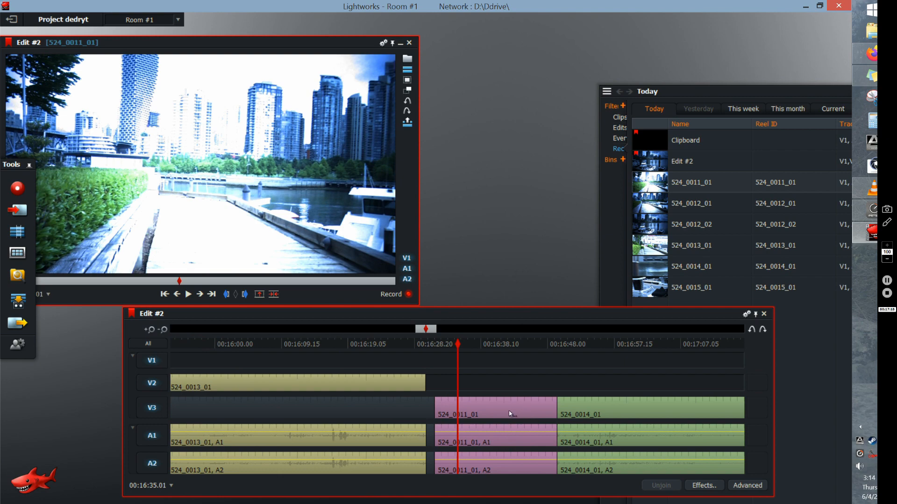
drag(509, 411, 504, 412)
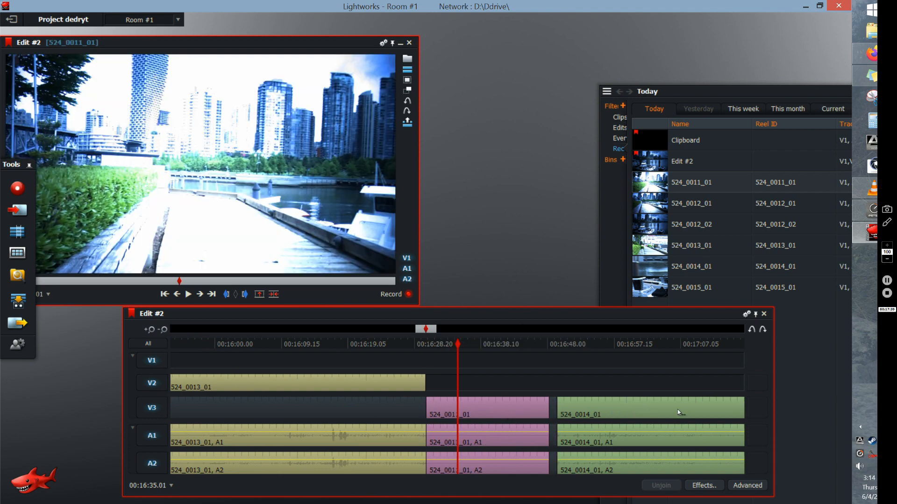
drag(678, 409, 669, 415)
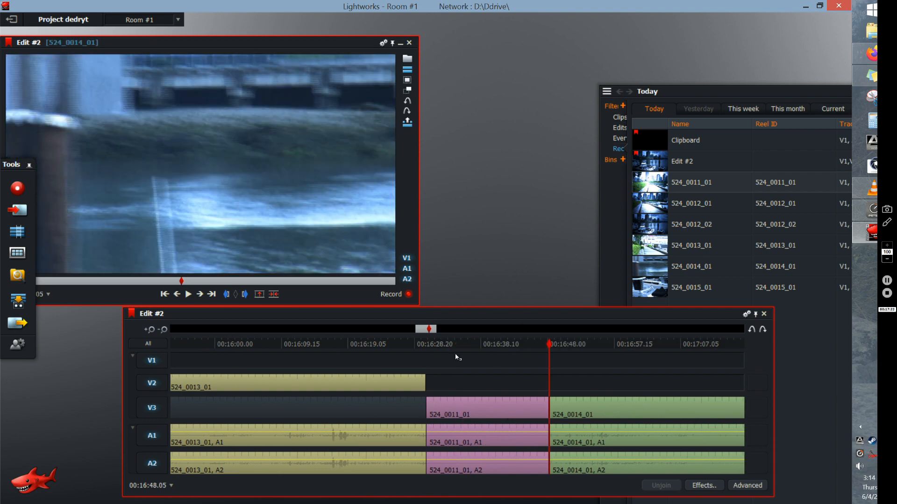
- Mark the section covering 524_0011_01, from 00:16:30.11 to 00:16:48.05
click(245, 295)
click(426, 345)
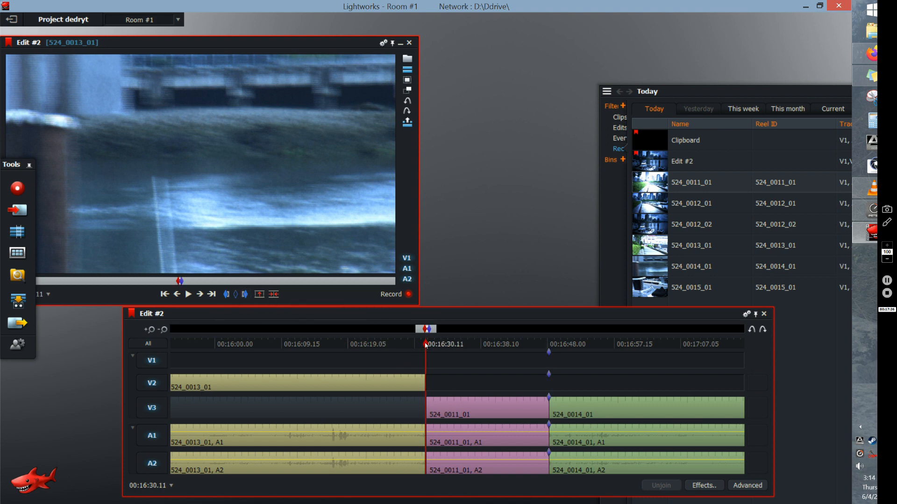
click(227, 294)
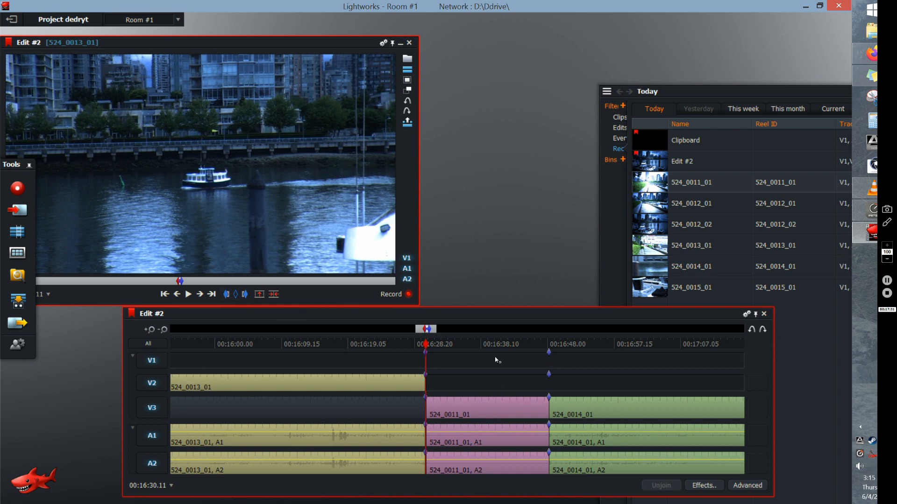
- Add the DVE effect to clip 524_0011_01 on V3 and move its effect settings clear of the timeline
right_click(484, 409)
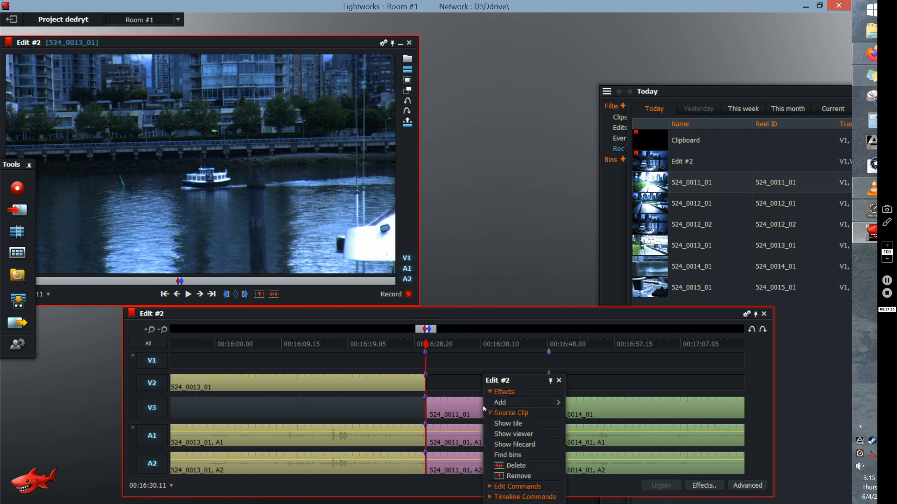
mouse_move(501, 403)
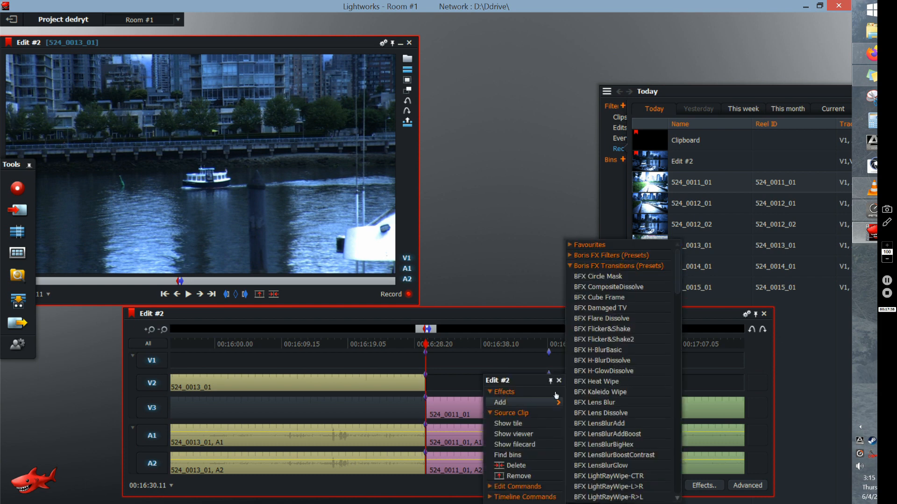
click(570, 267)
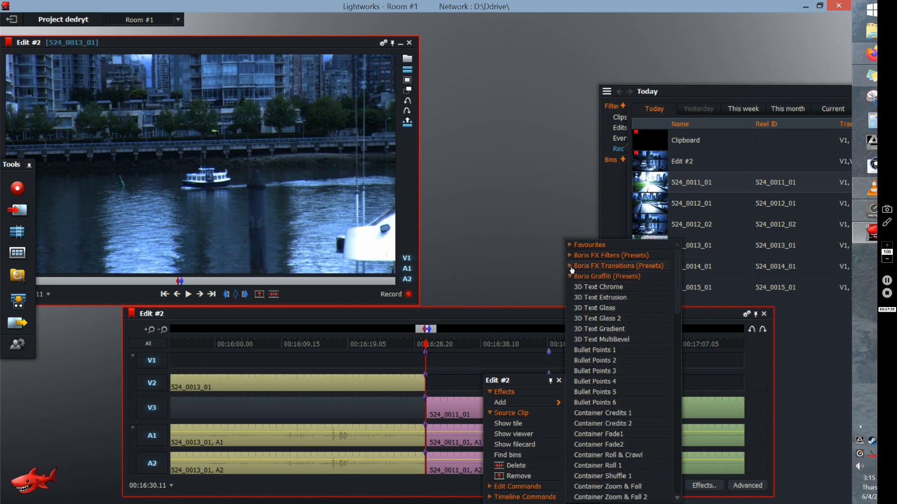
click(570, 277)
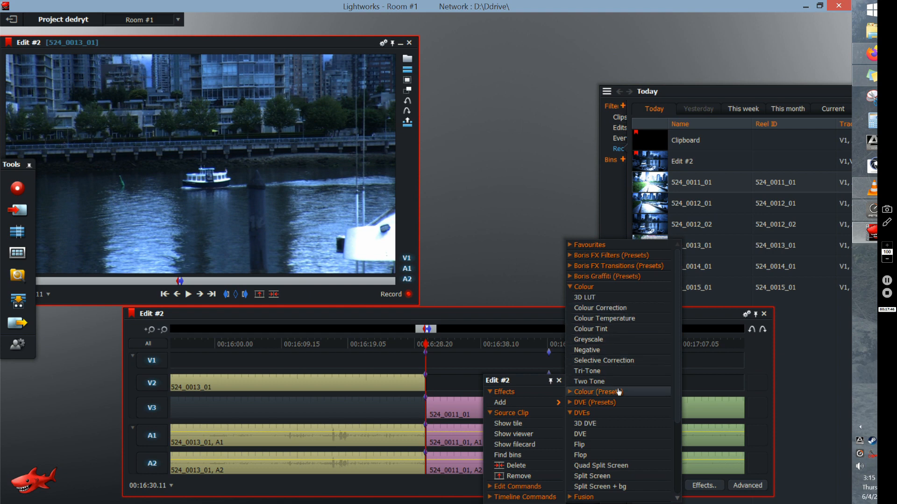
click(581, 434)
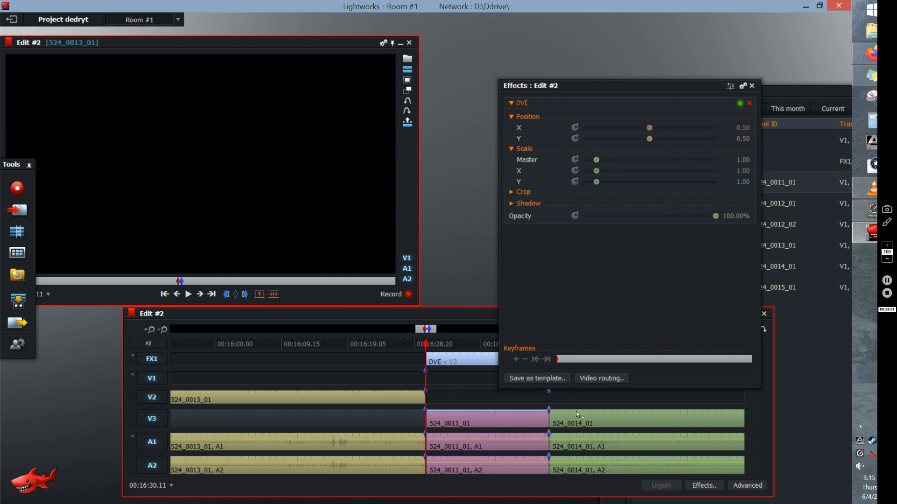
drag(554, 89, 550, 139)
drag(580, 53, 579, 53)
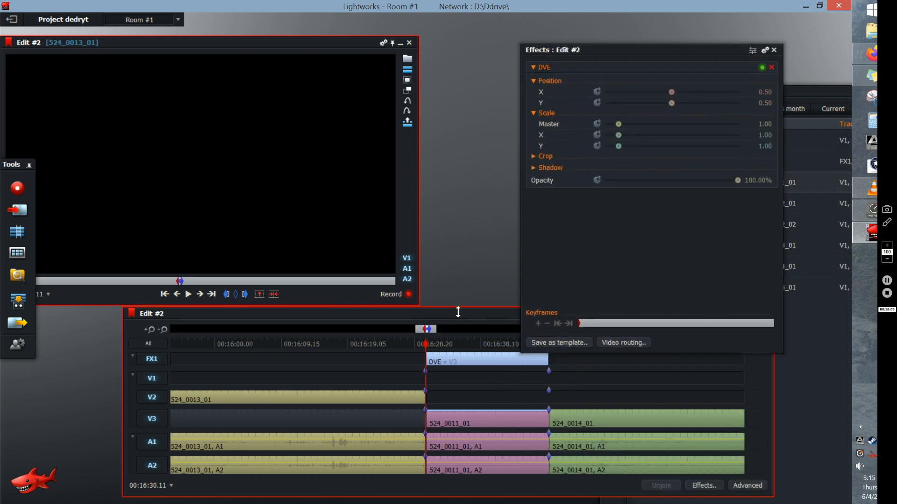
- At 00:16:35.17, set the DVE's master scale to 0.56 and position to X 0.29, Y 0.68, and briefly play the clip
click(463, 348)
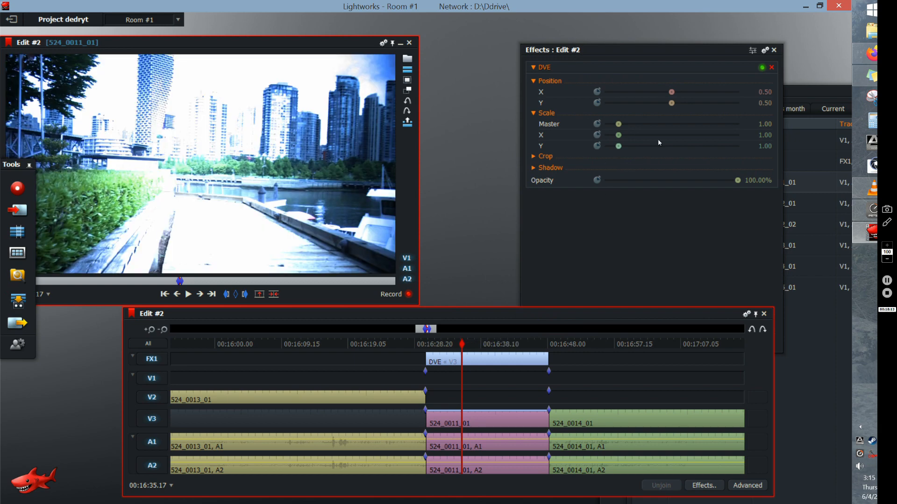
drag(619, 130, 613, 132)
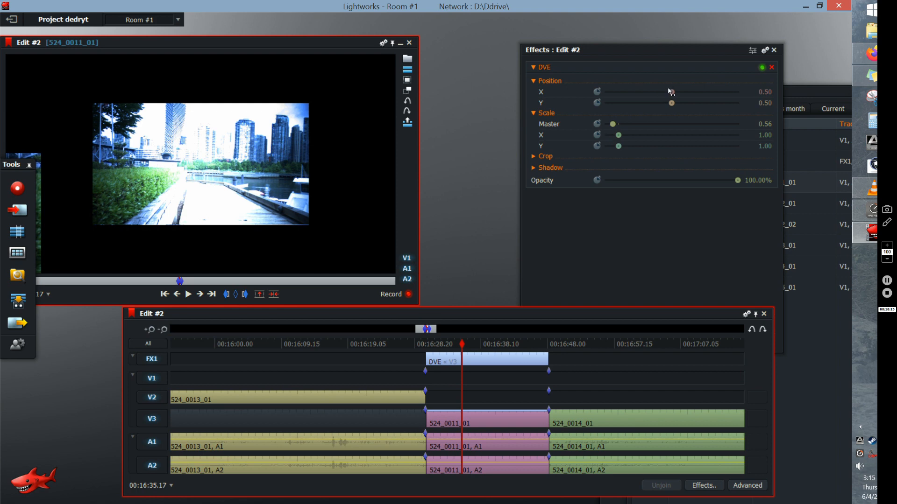
mouse_move(671, 94)
mouse_down()
mouse_move(661, 94)
mouse_move(680, 104)
mouse_up()
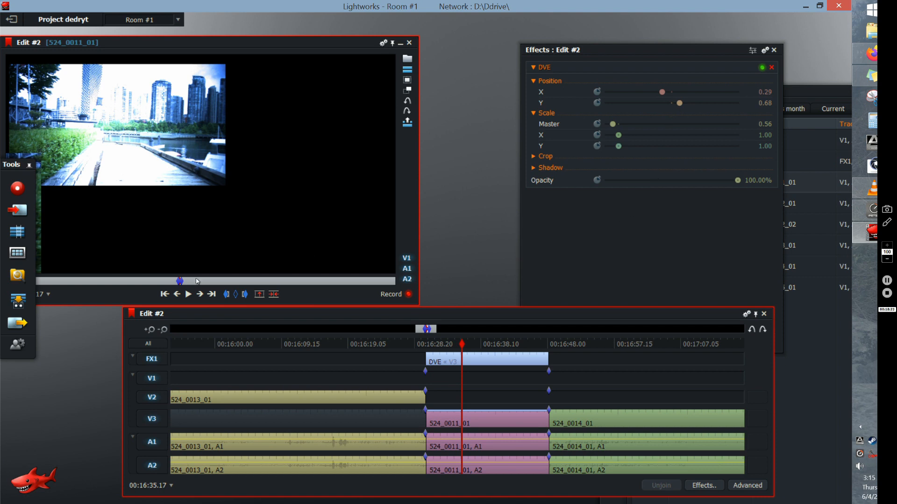
click(188, 294)
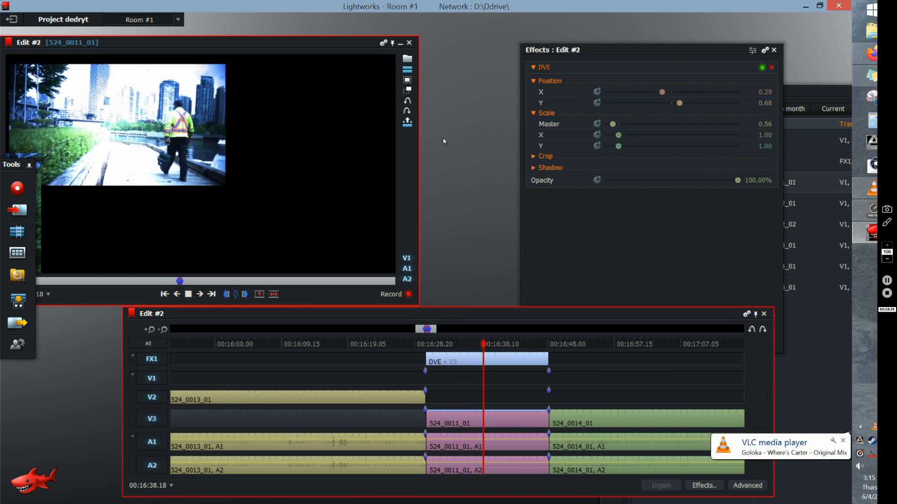
click(189, 296)
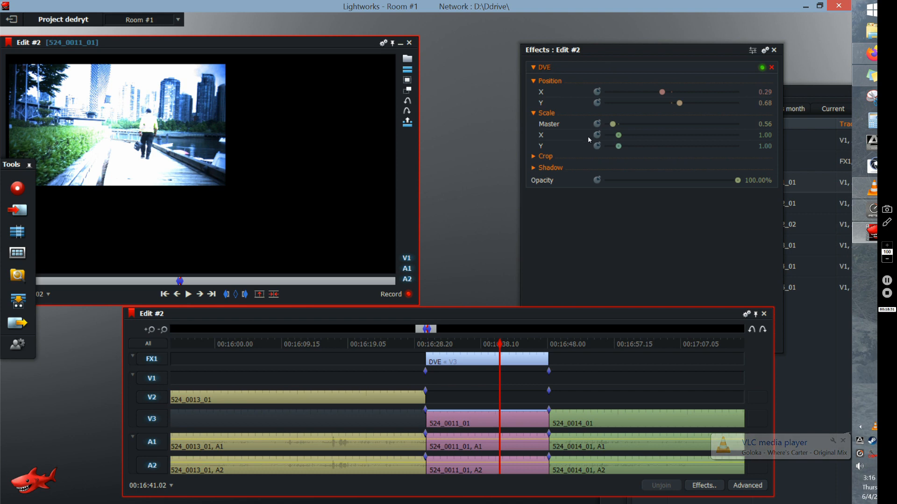
- Remove the DVE effect from the FX1 track
mouse_move(278, 174)
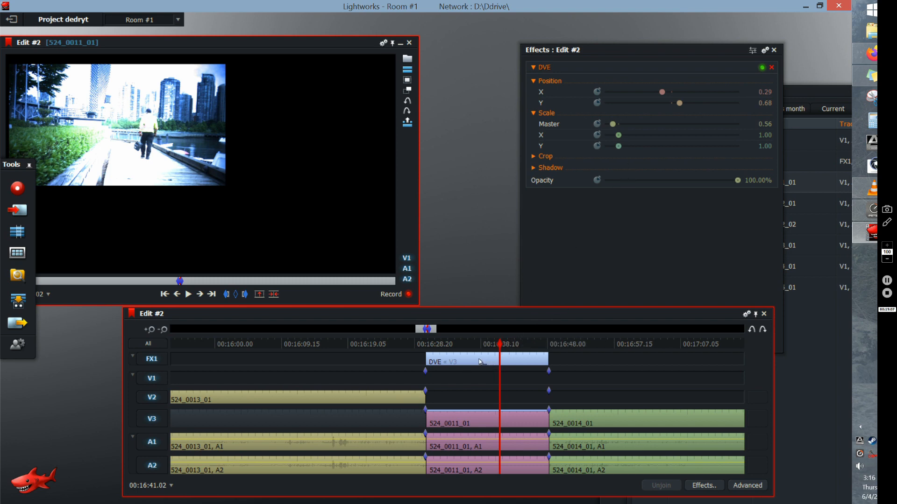
right_click(481, 418)
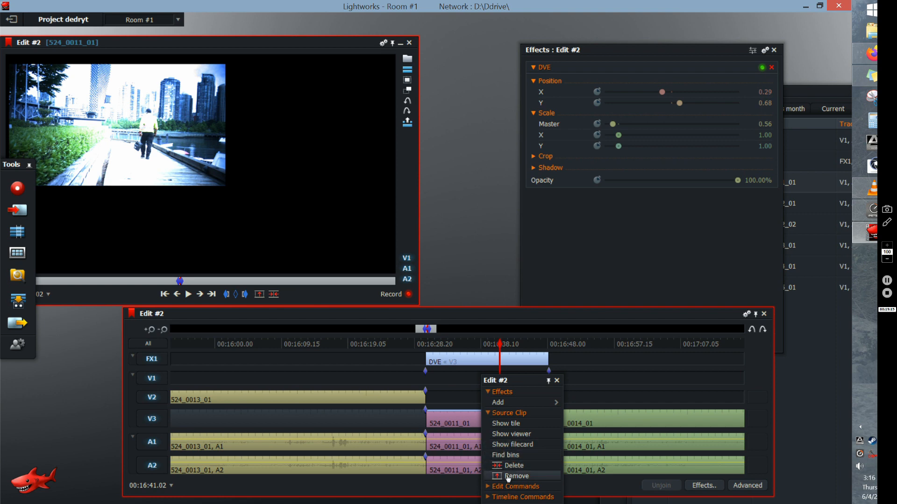
right_click(476, 362)
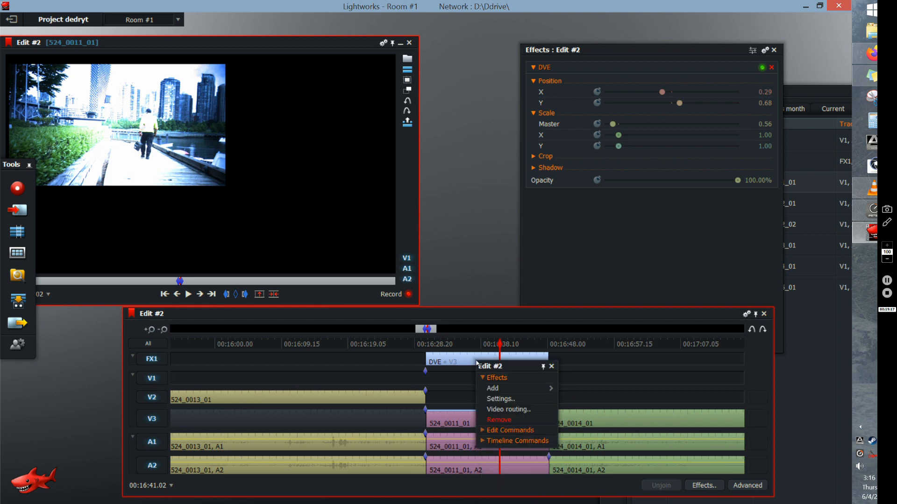
click(500, 424)
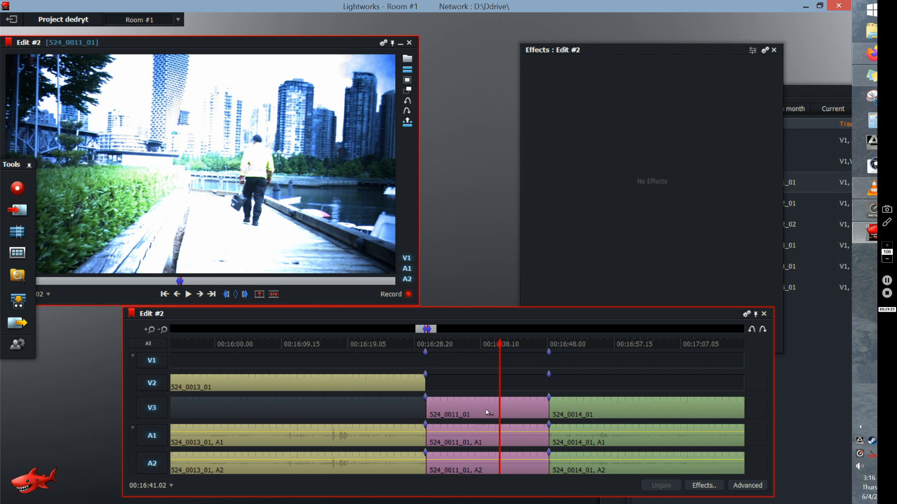
- Add the Colour Correction effect to clip 524_0011_01 on V3
right_click(487, 413)
mouse_move(516, 403)
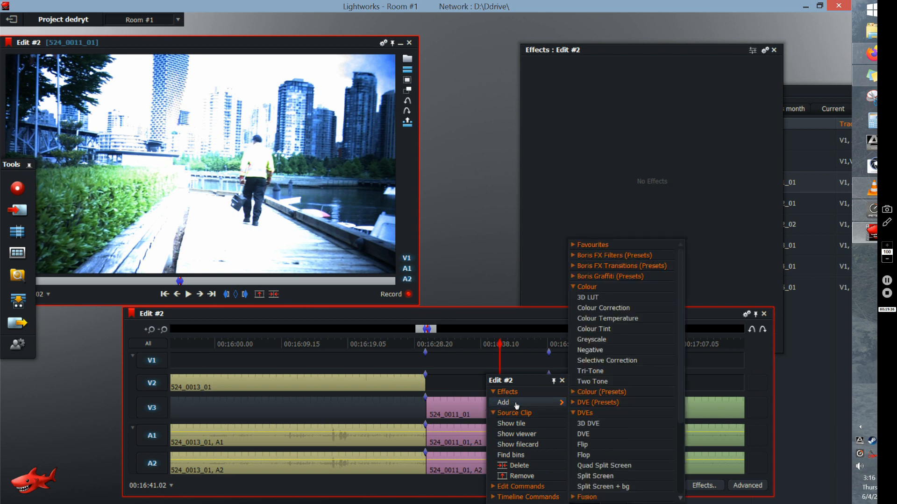
click(612, 310)
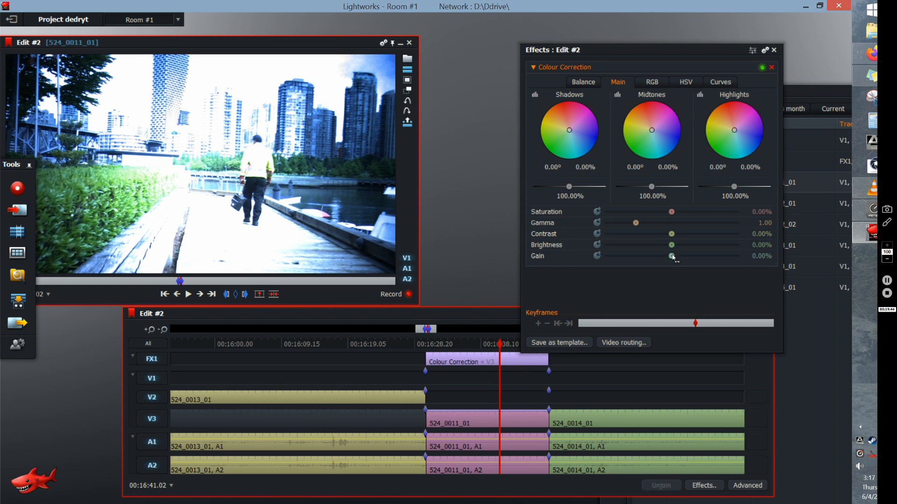
- Set the colour correction's gain to -16.67% and gamma to 0.36, trying saturation at -100% before setting it to 91.27%
drag(673, 257, 662, 263)
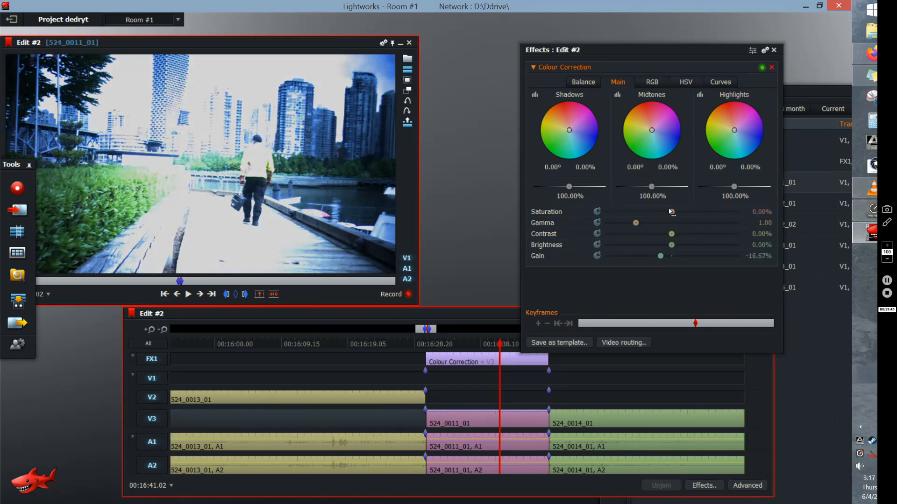
drag(670, 212, 605, 211)
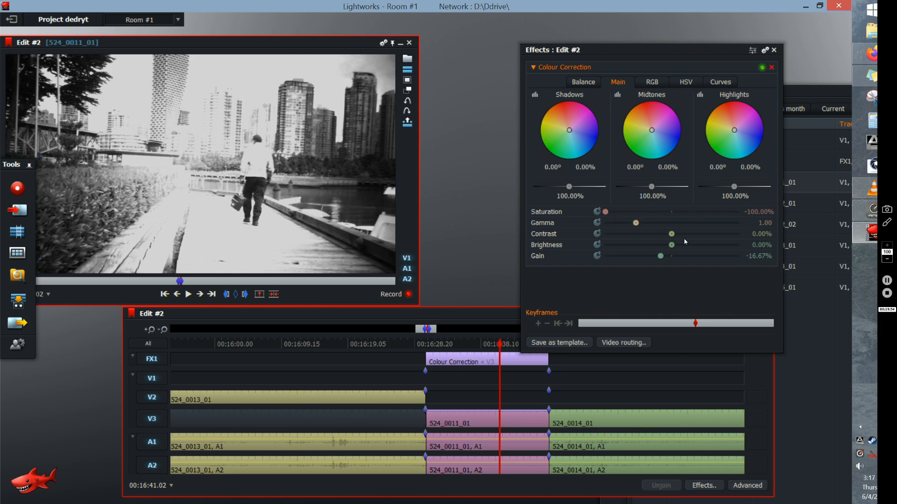
drag(636, 223, 732, 211)
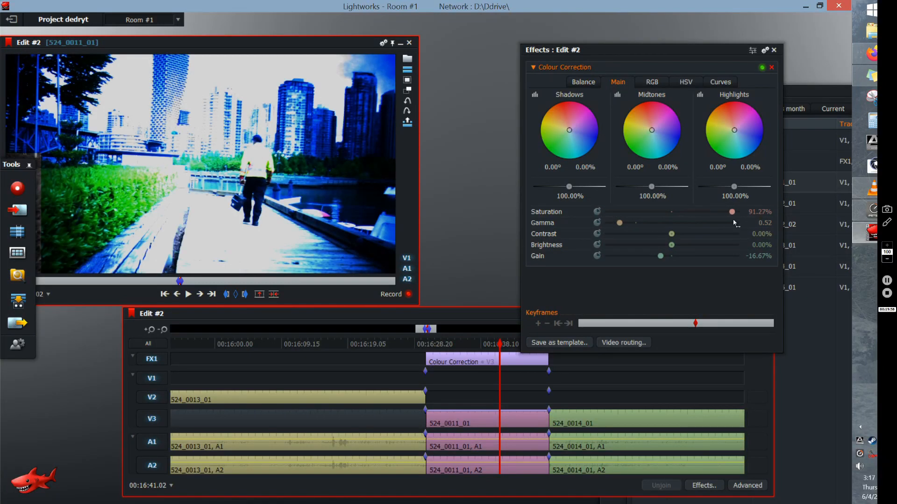
mouse_move(620, 223)
mouse_down()
mouse_move(632, 221)
mouse_move(614, 222)
mouse_up()
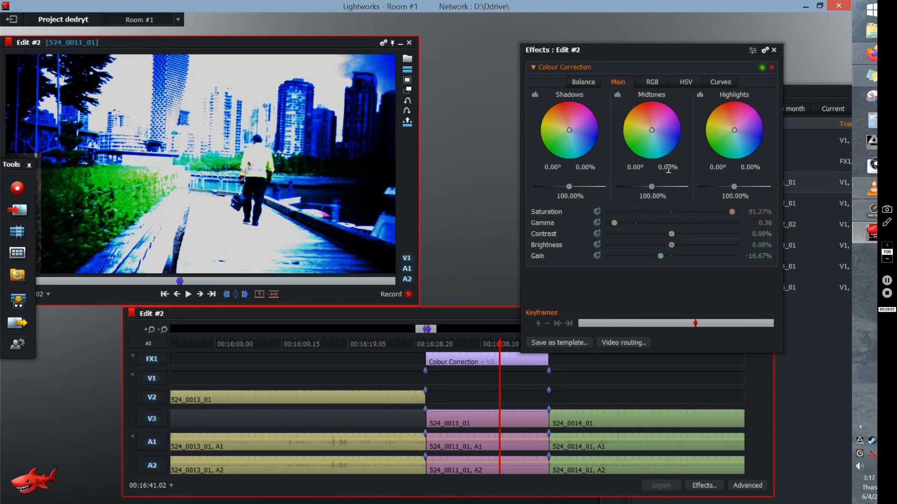
- Set the HSV bias to hue -48.41% and saturation 19.84%, and return to the main colour correction settings
click(687, 84)
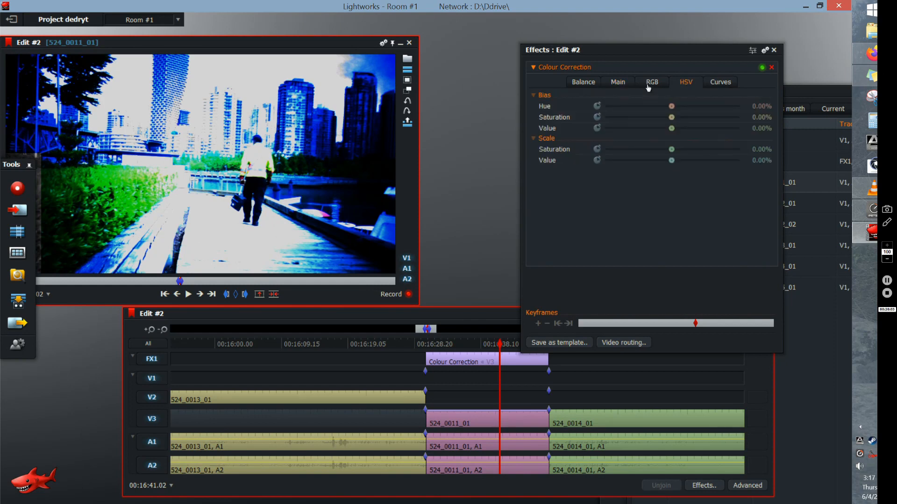
drag(671, 106, 639, 118)
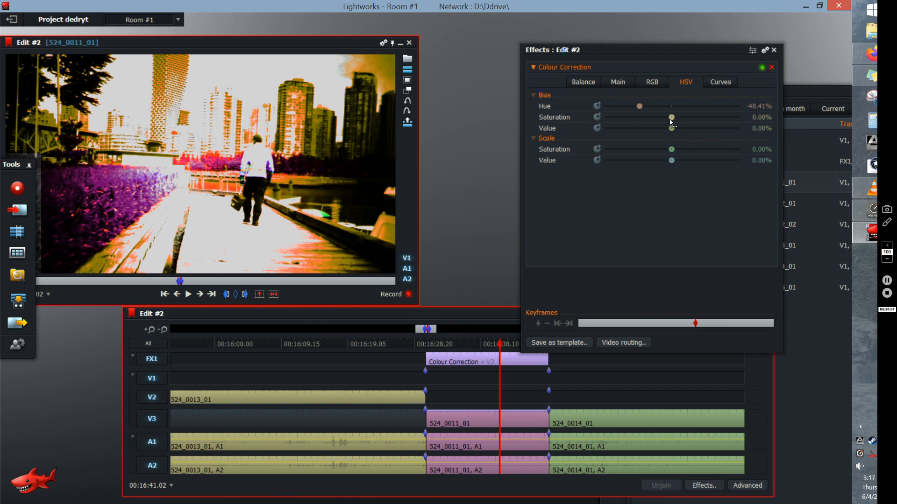
drag(671, 117, 701, 133)
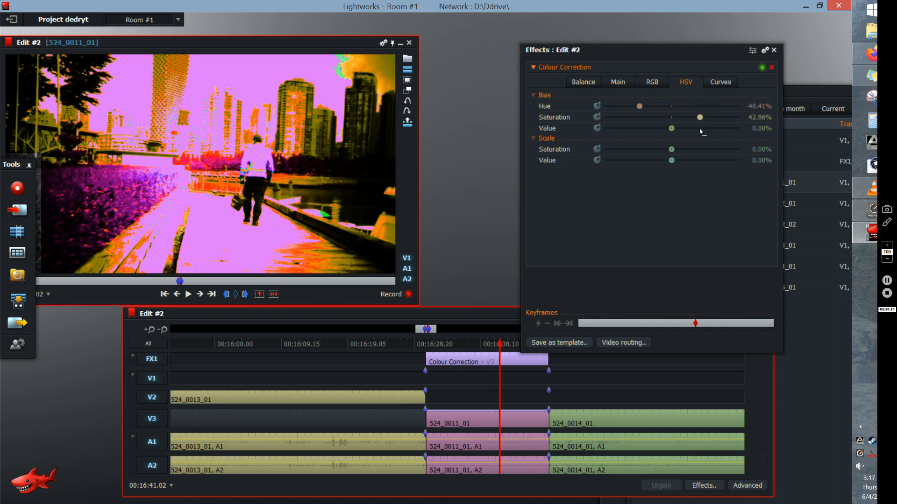
mouse_move(701, 132)
mouse_down()
mouse_move(682, 130)
mouse_move(685, 137)
mouse_up()
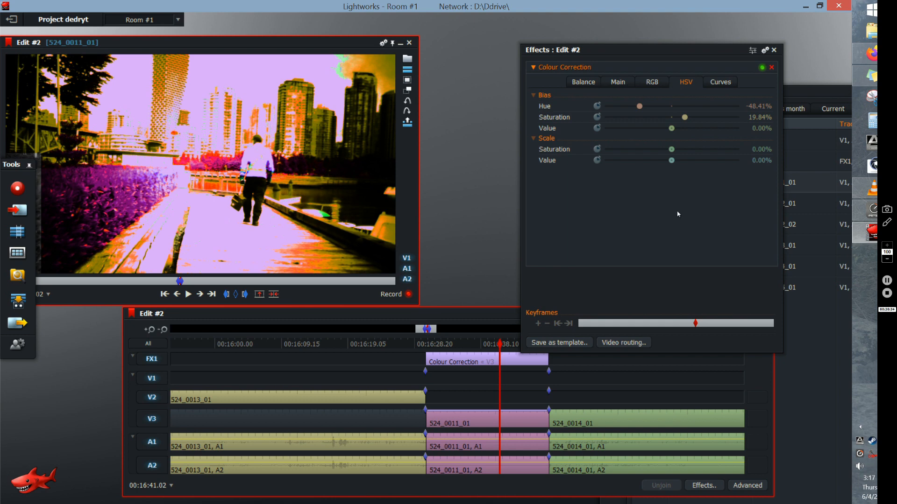
click(589, 87)
click(617, 89)
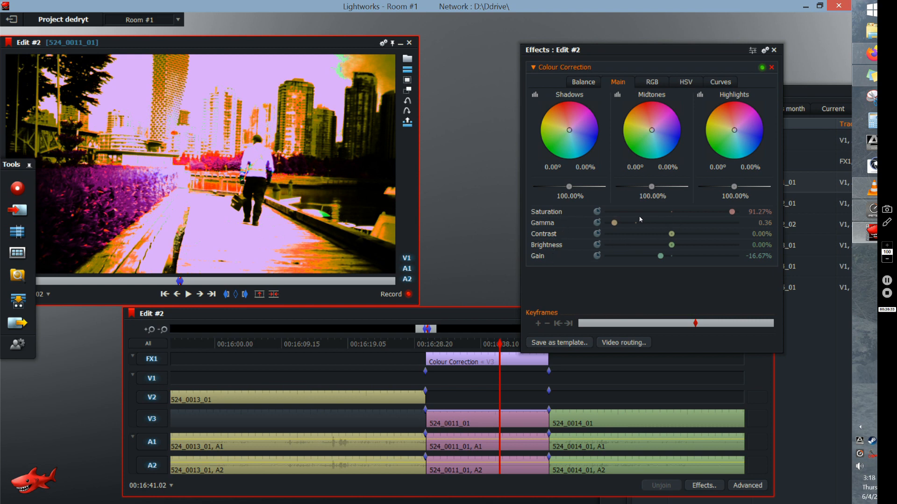
- Close the colour correction settings, move the timeline panel aside and return the playhead to the start of the edit
click(773, 50)
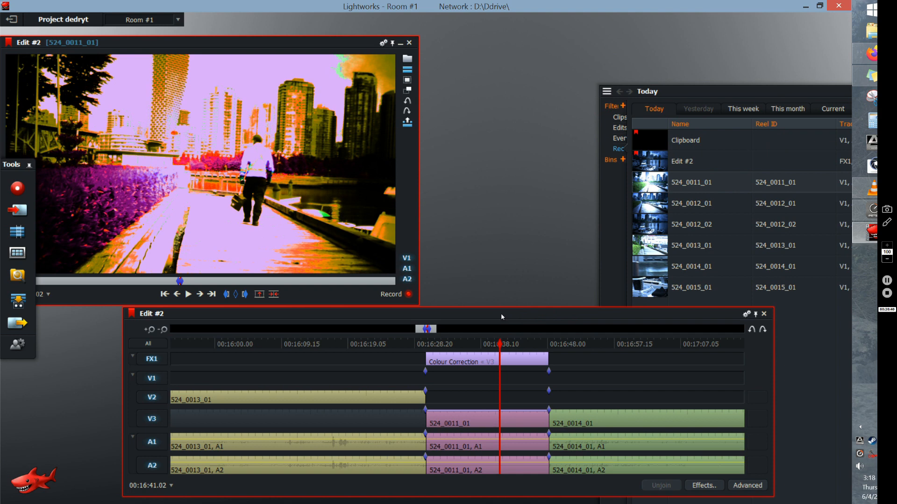
drag(500, 314, 545, 314)
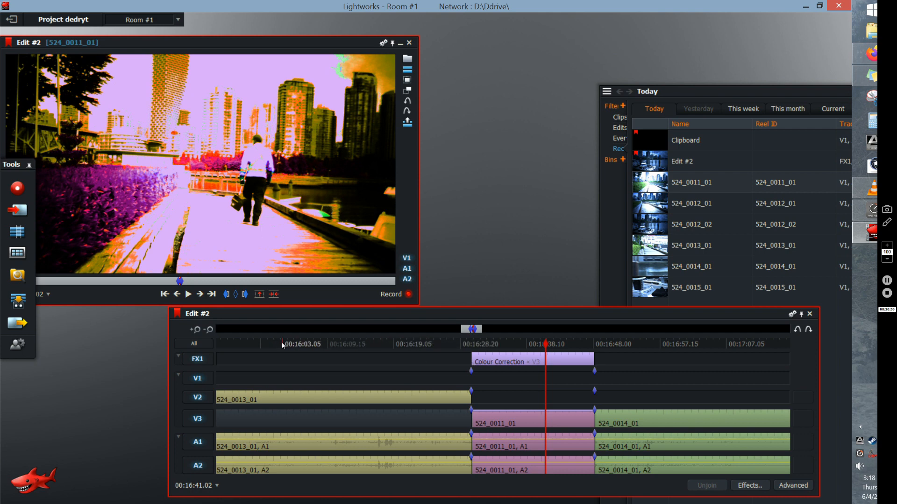
click(165, 295)
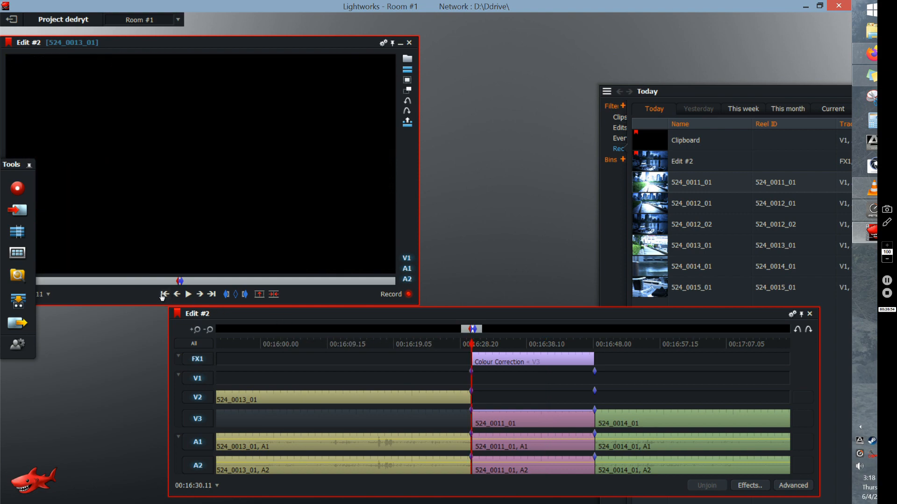
click(165, 295)
click(164, 295)
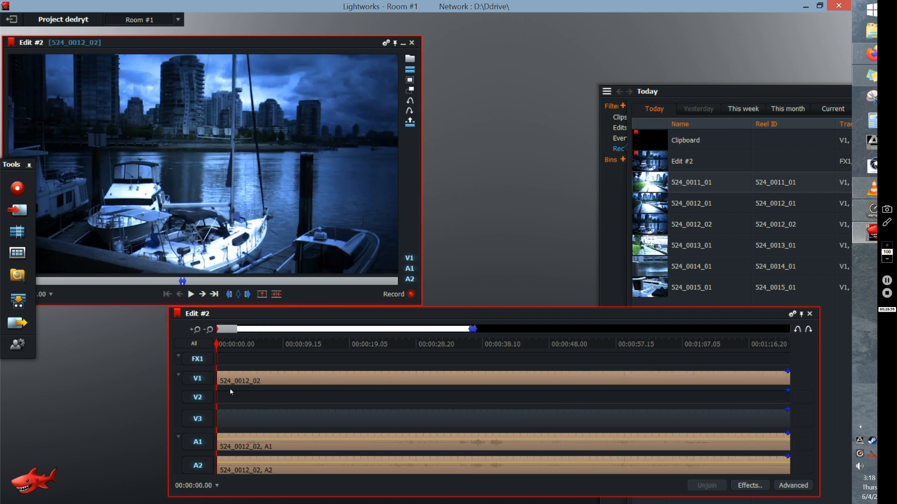
- Add two audio tracks to the edit
right_click(204, 448)
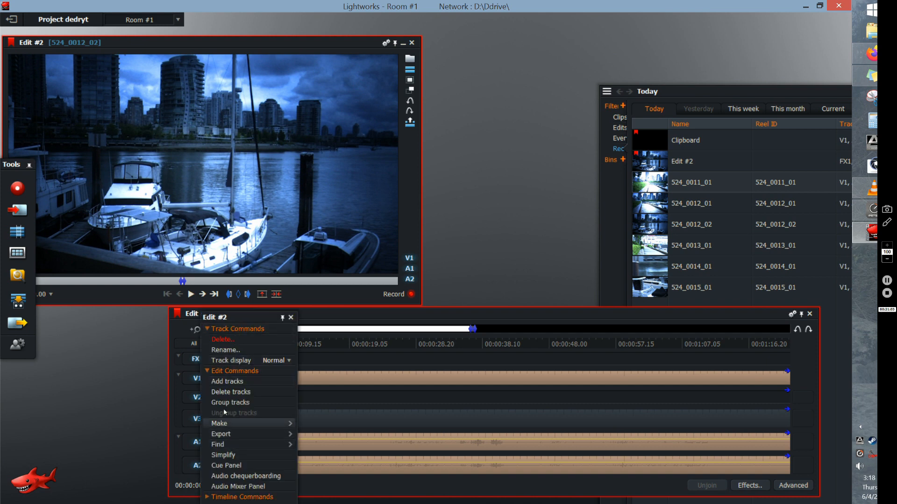
click(231, 382)
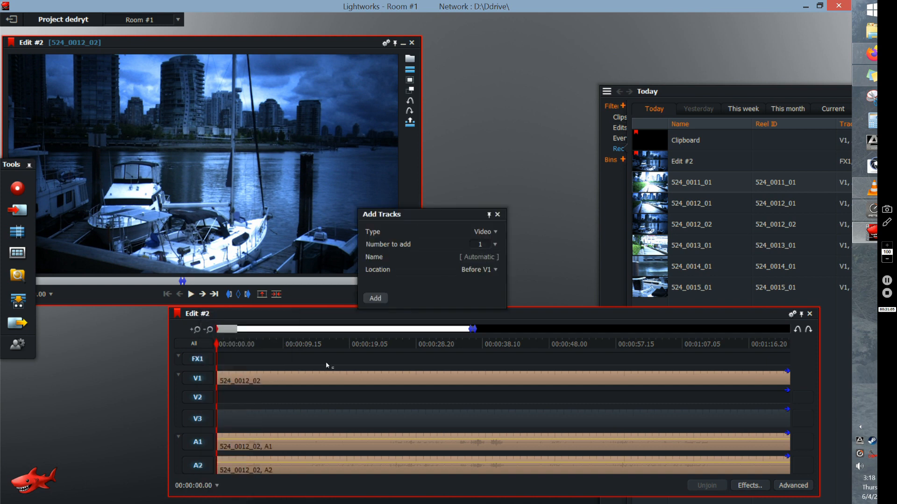
click(496, 248)
click(485, 256)
click(495, 232)
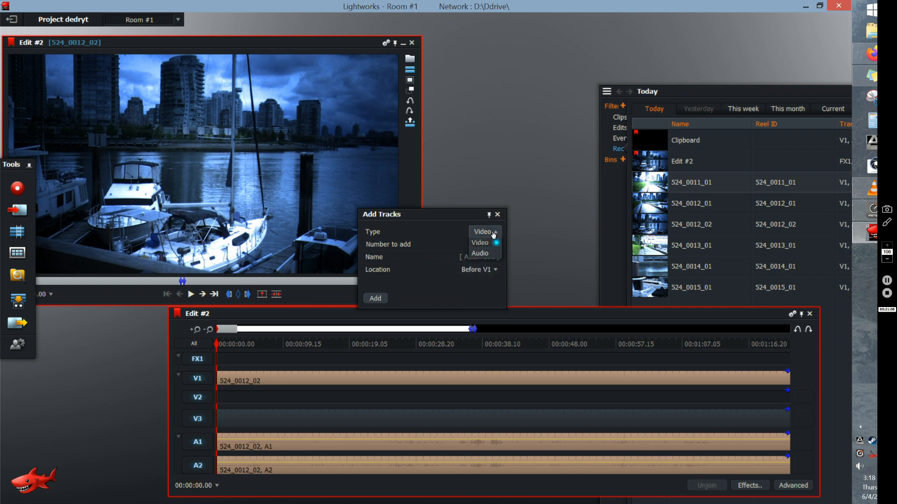
click(486, 242)
click(376, 299)
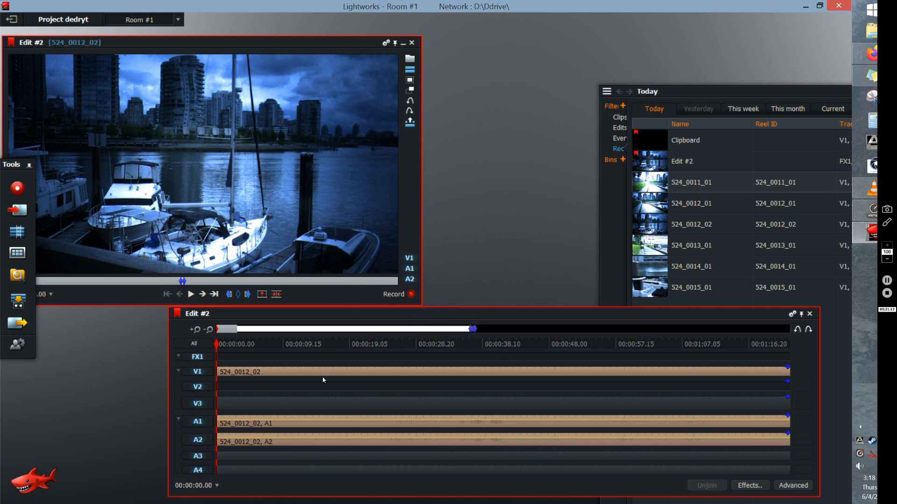
- Try to place clip 524_0013_01 from the bin at the start of the new audio tracks
click(651, 247)
drag(651, 247, 217, 450)
drag(216, 453, 346, 360)
mouse_move(655, 273)
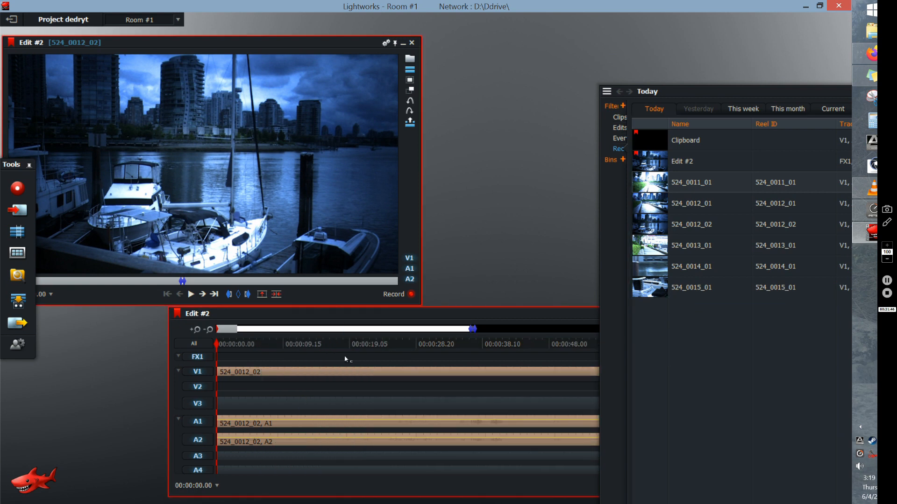
- Add one video track before V1 and place clip 524_0014_01 at the timeline start on V1, A3 and A4
right_click(205, 382)
right_click(198, 372)
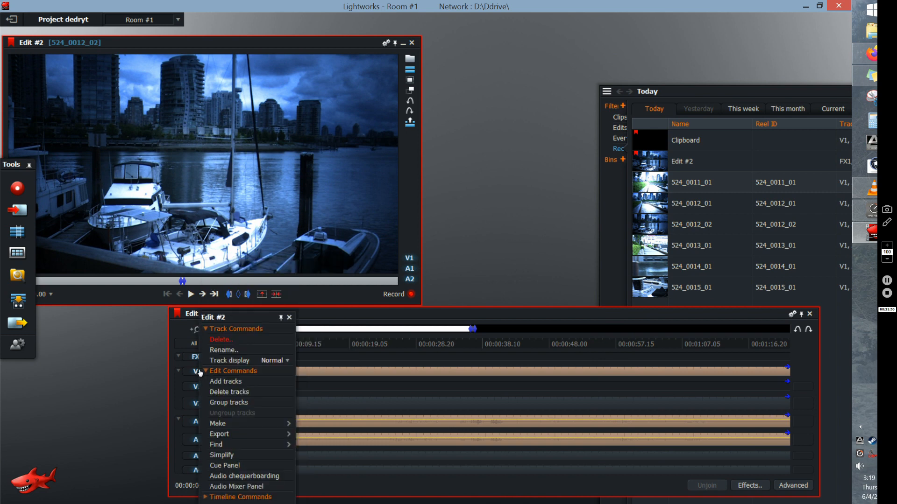
click(238, 383)
click(375, 298)
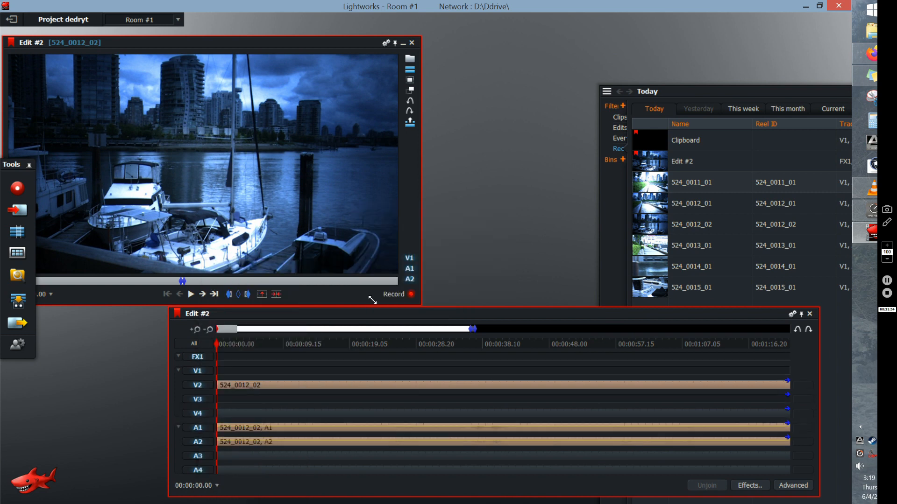
drag(650, 273, 223, 461)
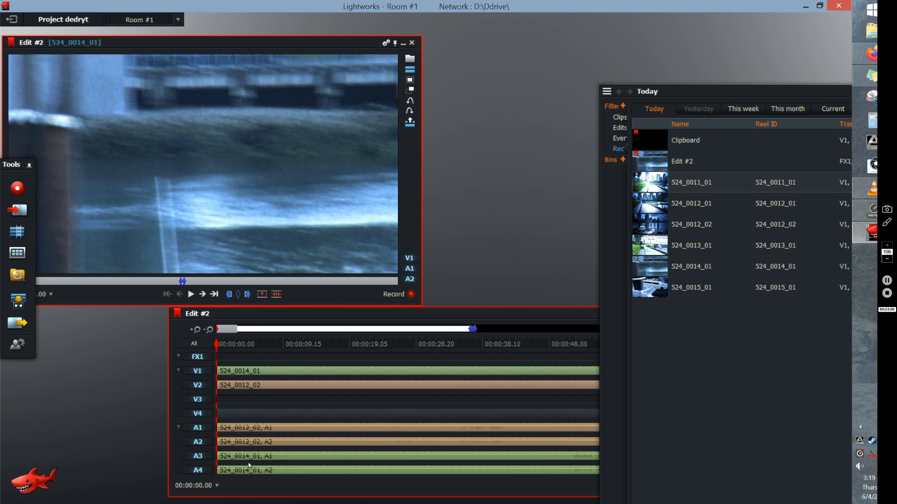
- Delete video track V1 holding clip 524_0014_01
right_click(197, 373)
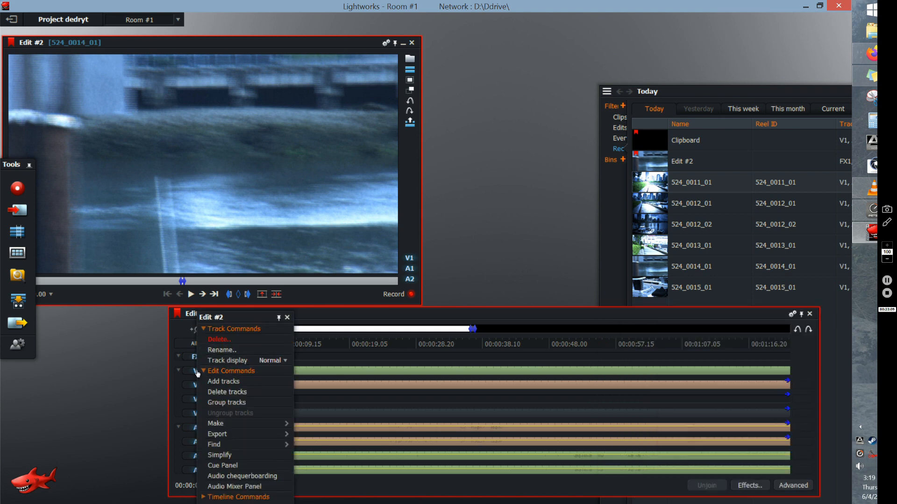
click(229, 342)
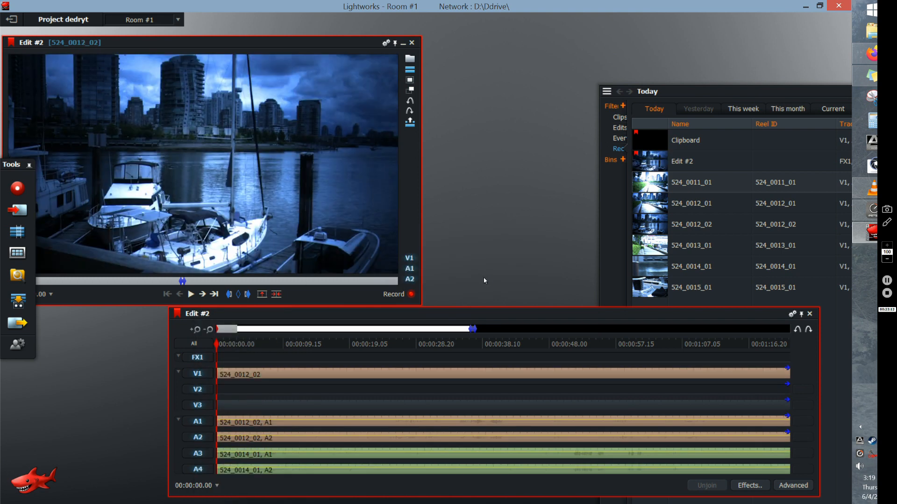
click(483, 279)
- Lower the A1 and A2 levels in the audio mixer, try panning A3 before recentring it, and close the mixer
right_click(199, 456)
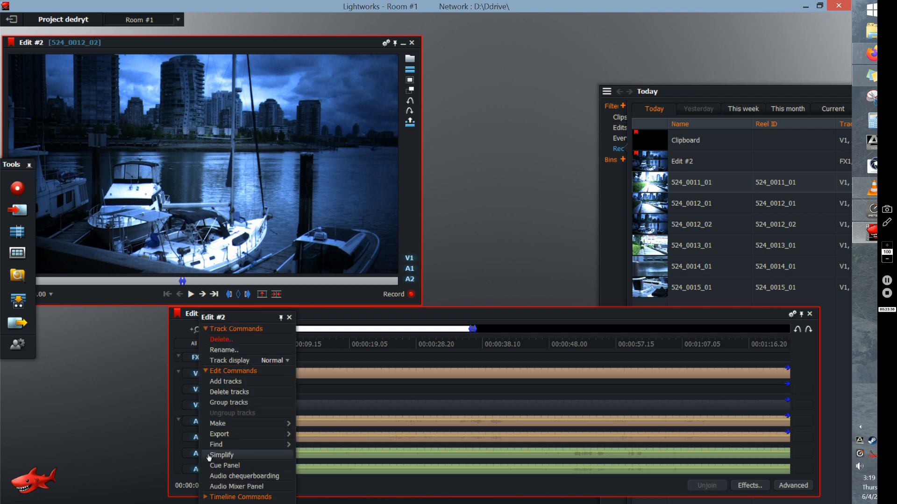
click(226, 488)
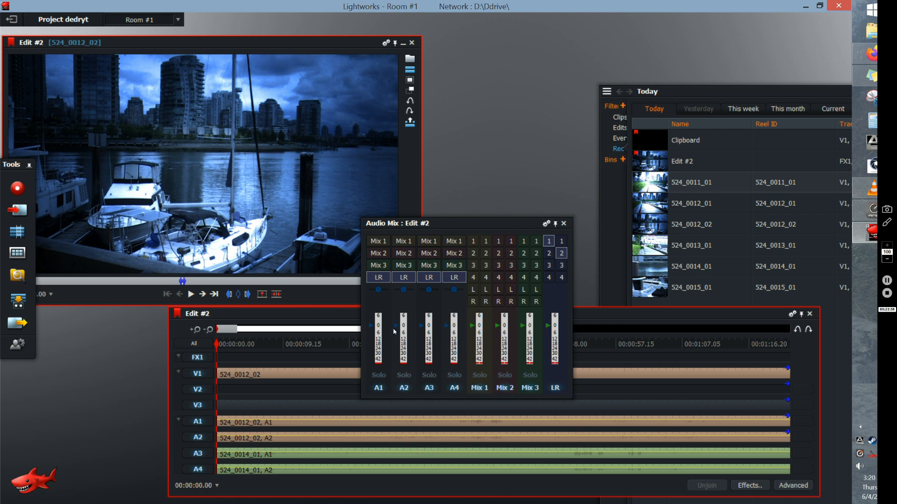
drag(395, 326, 372, 344)
drag(429, 292, 466, 293)
click(454, 291)
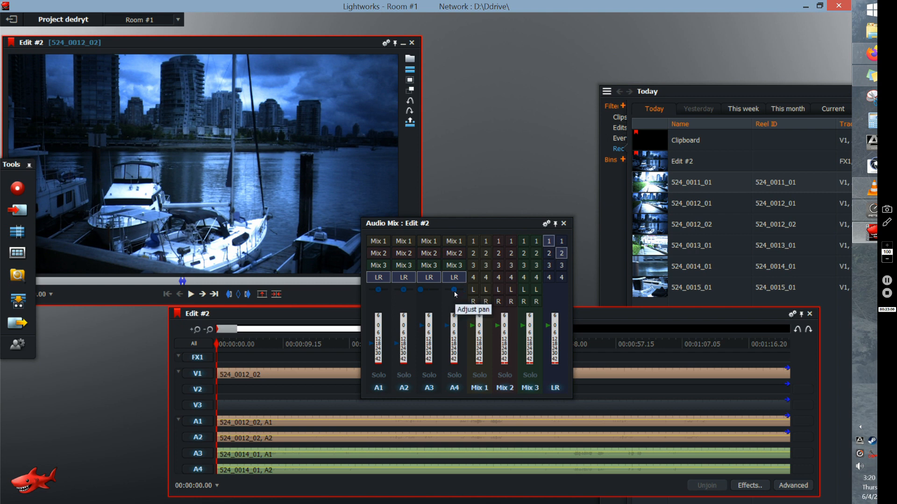
click(432, 291)
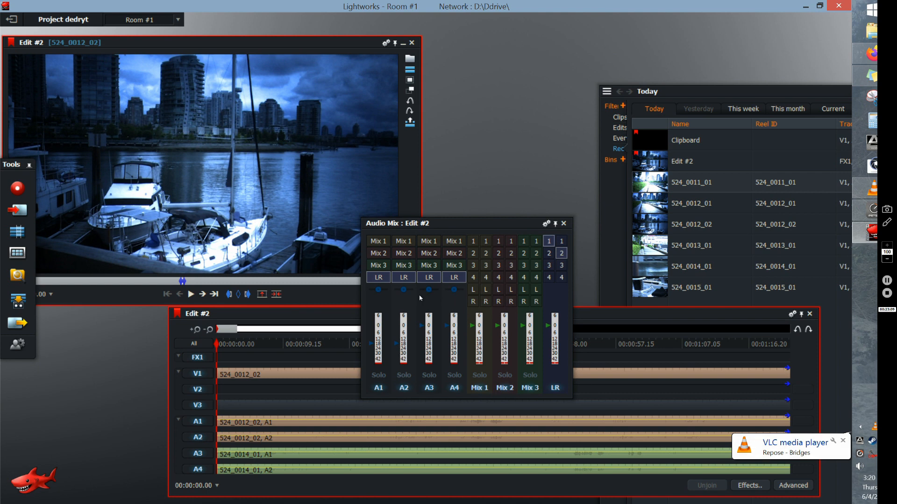
click(564, 224)
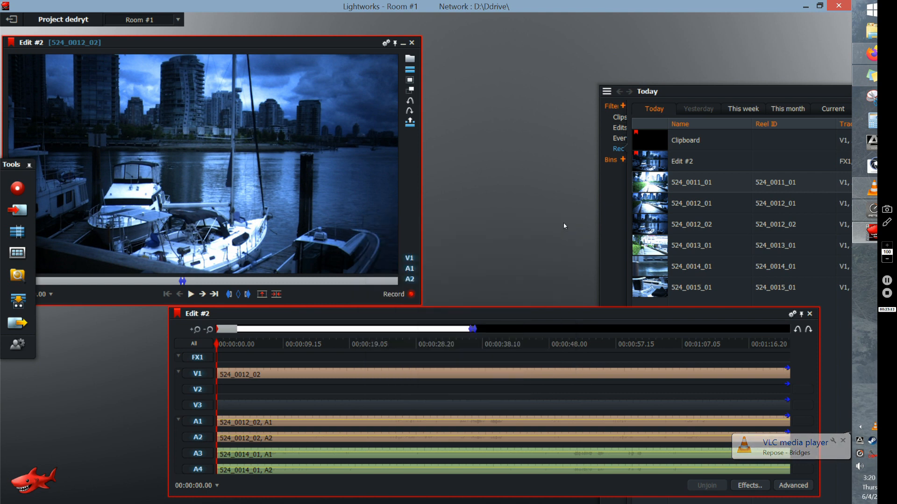
- Delete the two audio tracks A3 and A4 that hold the sound of clip 524_0014_01
right_click(201, 456)
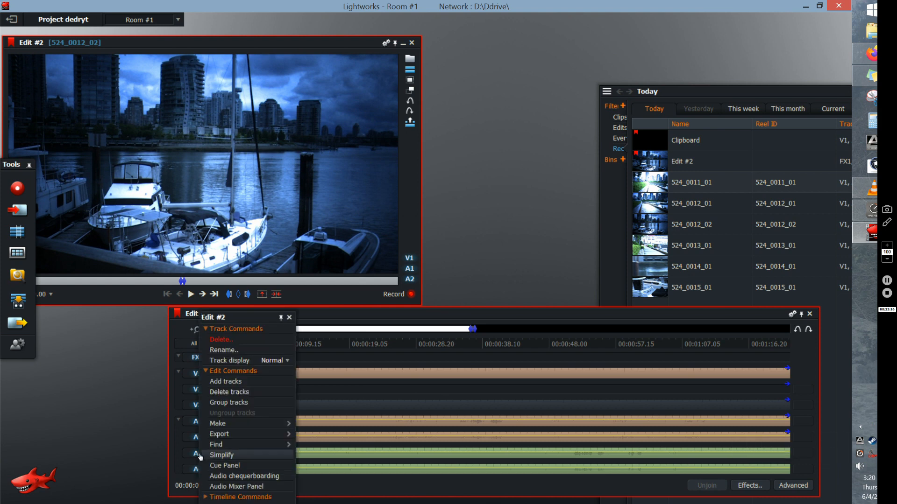
drag(405, 312, 431, 189)
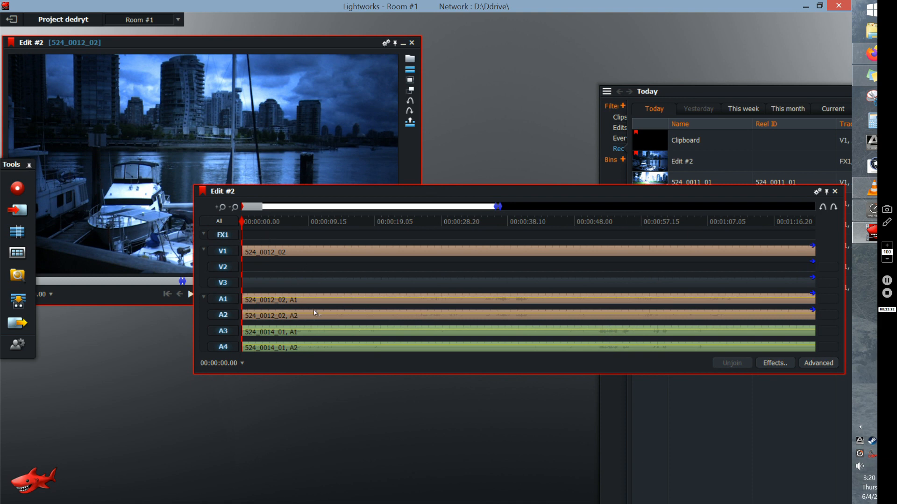
right_click(226, 335)
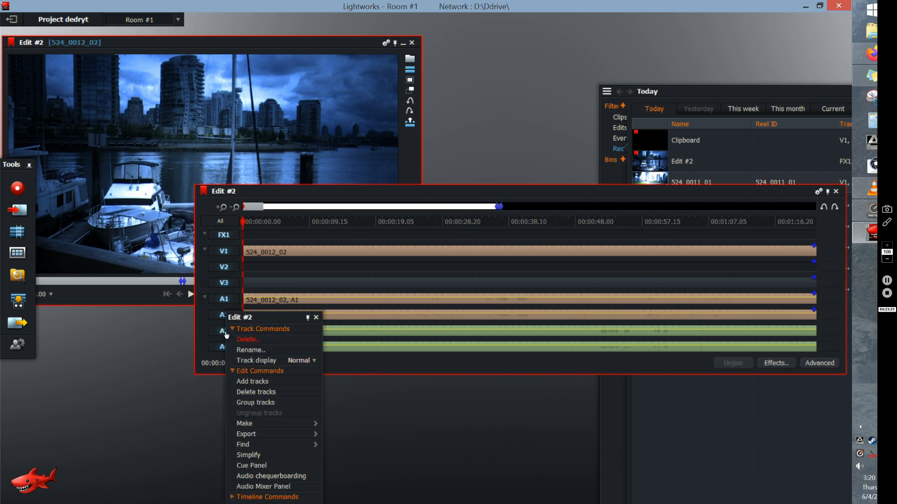
click(251, 340)
click(467, 279)
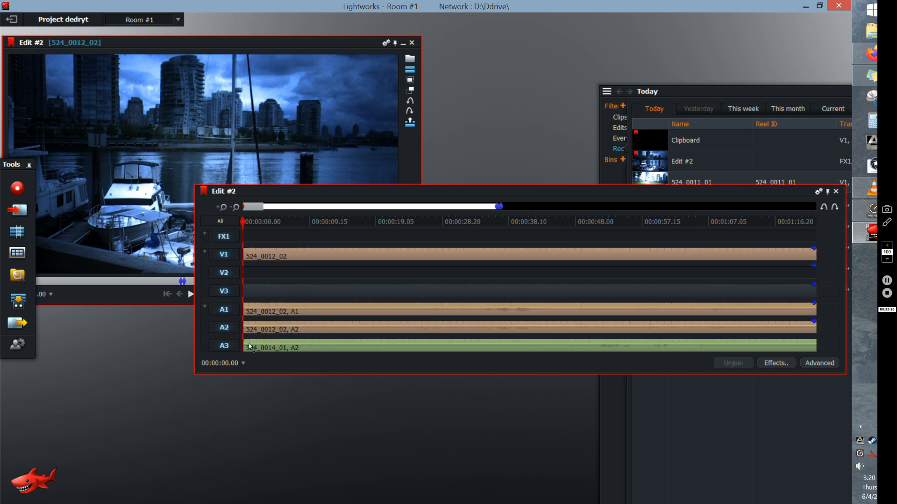
right_click(228, 349)
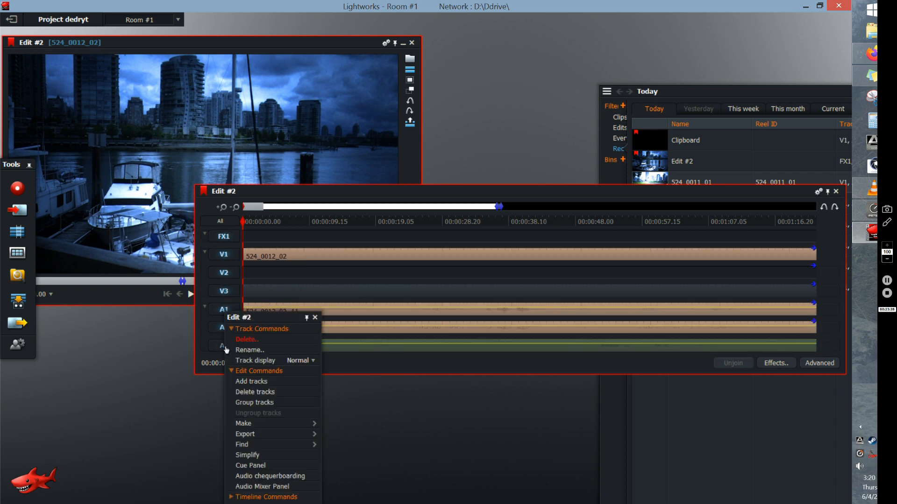
click(249, 345)
click(473, 278)
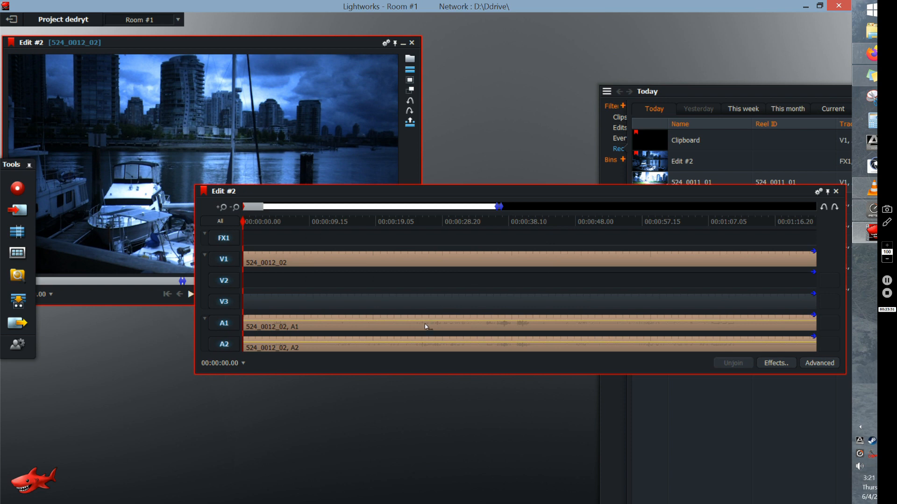
- Add level points to the A1 and A2 audio of clip 524_0012_02 and pull the middle ones down into volume dips
click(387, 320)
click(400, 320)
drag(400, 323, 400, 335)
click(389, 342)
click(412, 342)
drag(400, 343, 401, 367)
drag(390, 345, 397, 344)
- Add a level point to the A2 audio just after 00:00:04.20
click(222, 207)
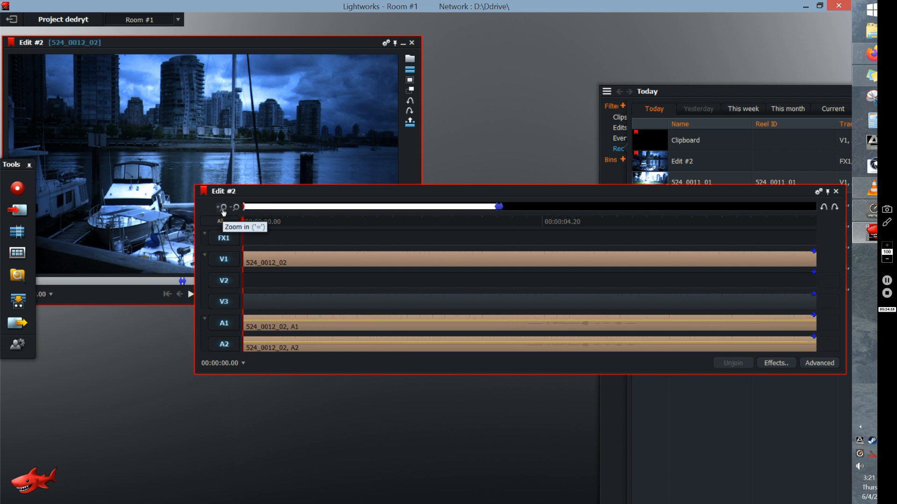
right_click(567, 344)
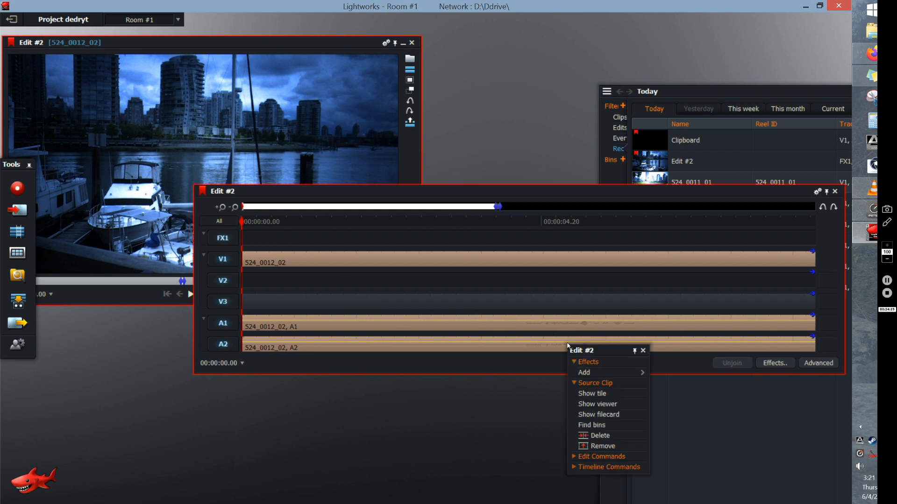
click(566, 343)
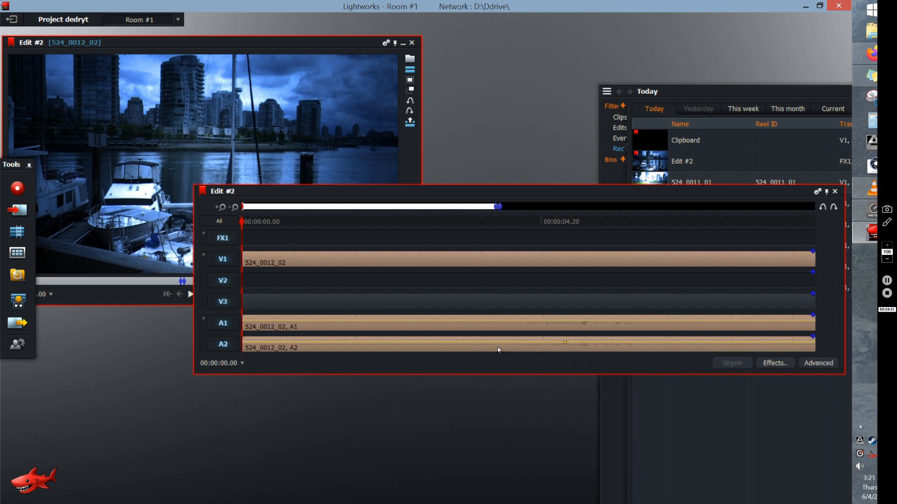
- Narrow the A1 and A2 volume dips near 00:00:23.05 by moving their outer points inward, and add another level point further along A1
click(234, 207)
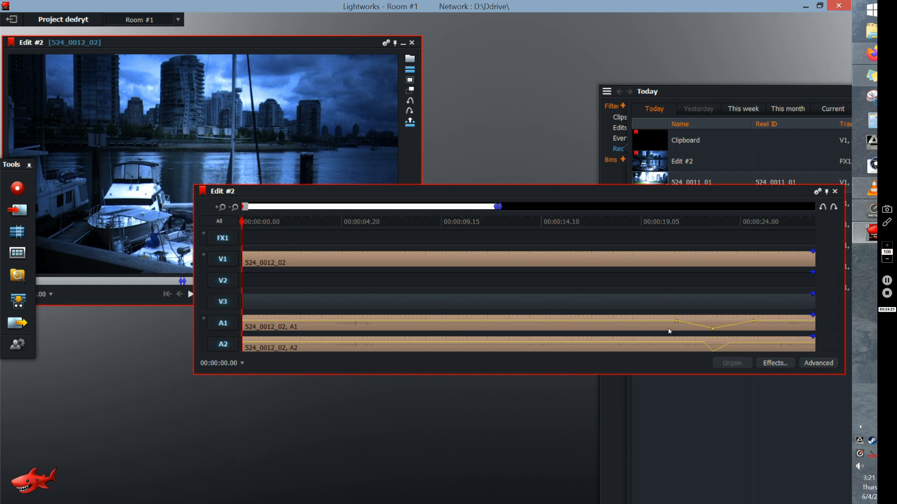
click(724, 221)
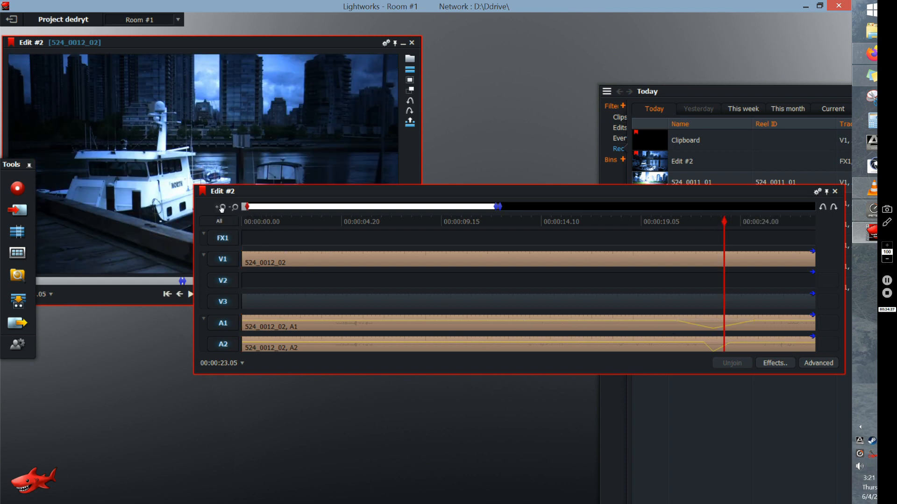
click(222, 207)
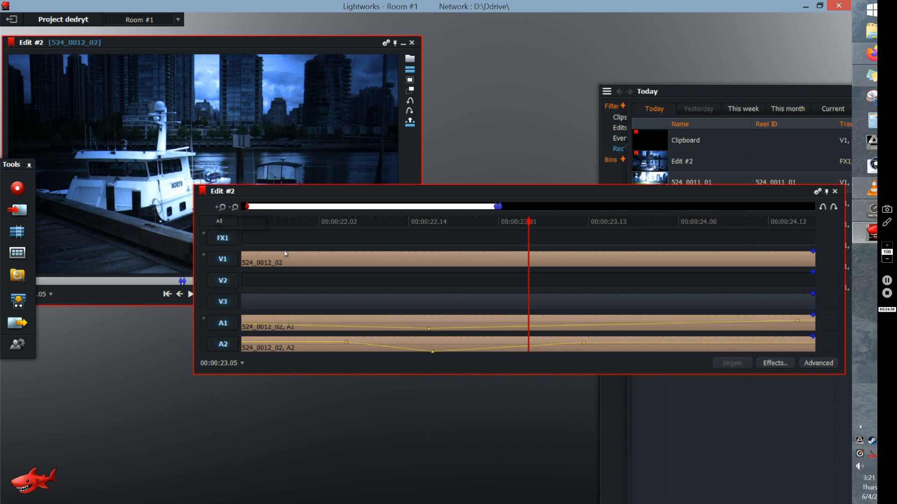
click(234, 207)
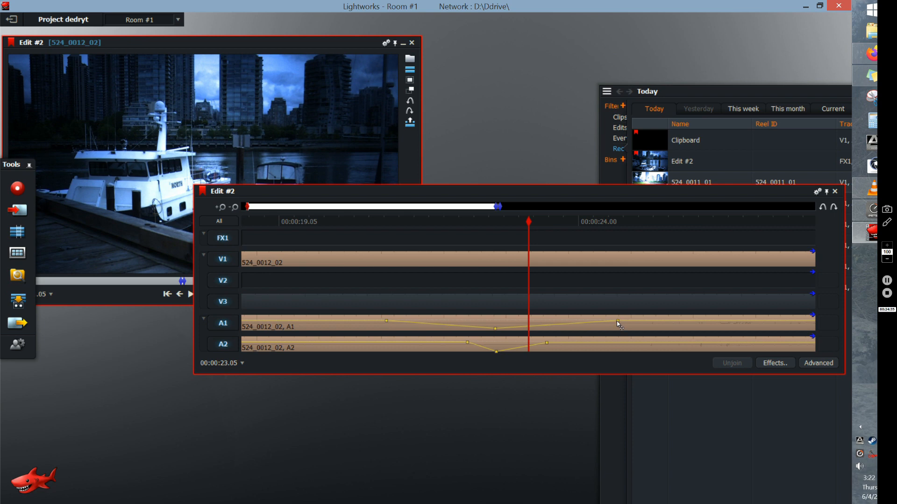
drag(617, 321, 465, 320)
drag(387, 321, 534, 318)
drag(467, 342, 519, 342)
drag(542, 348, 504, 346)
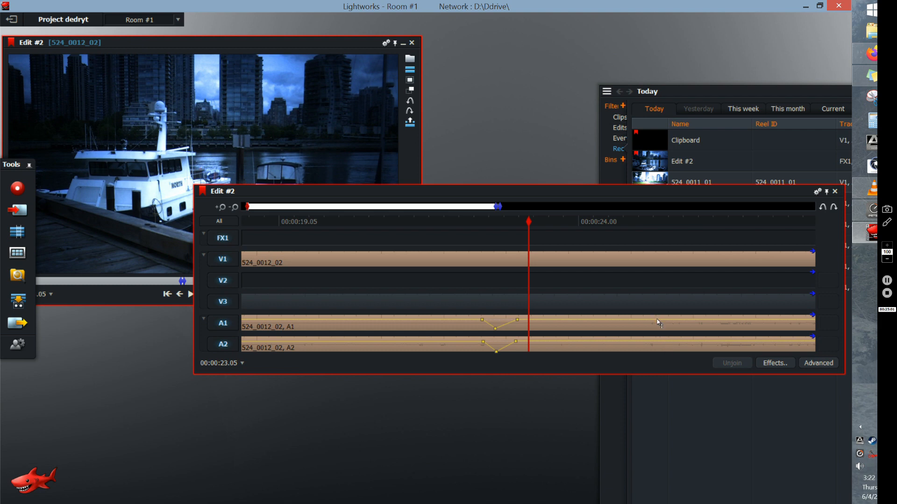
click(671, 320)
mouse_move(517, 320)
mouse_down()
mouse_move(522, 338)
mouse_move(524, 318)
mouse_up()
- Open the audio mixer panel for Edit #2 to view its track and mix level controls, and return to the timeline
right_click(223, 346)
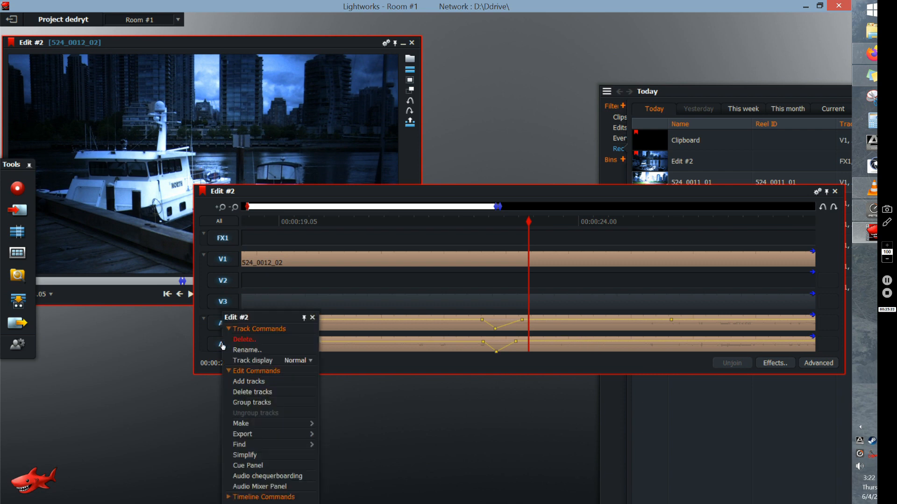
click(274, 488)
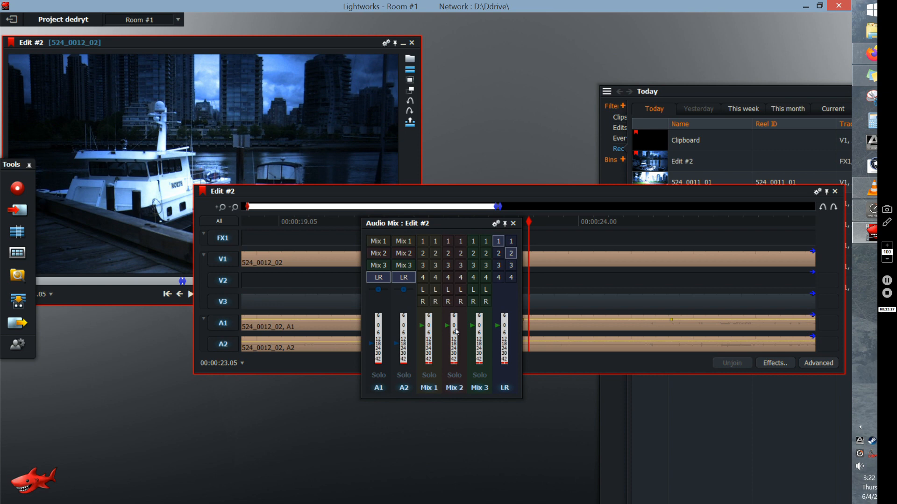
click(553, 198)
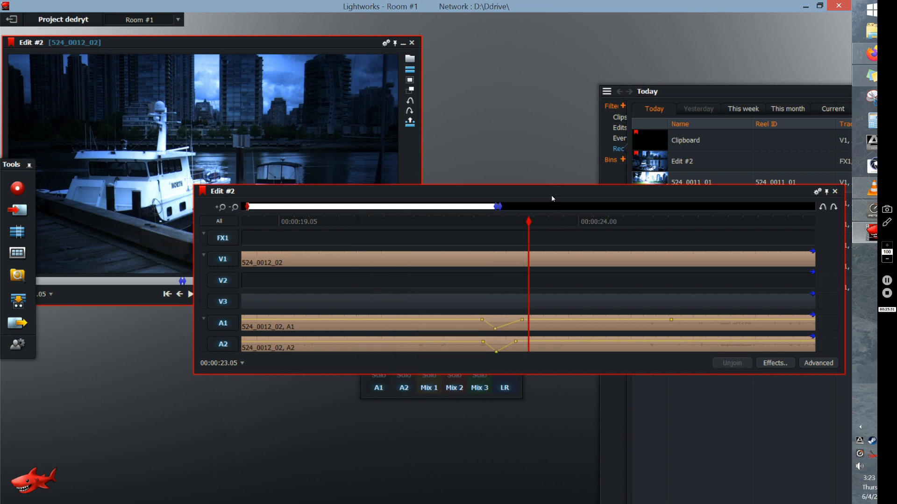
- Move the Edit #2 timeline window down clear of the viewer and zoom it out to show clips 524_0012_02 and 524_0013_01
drag(551, 195, 518, 283)
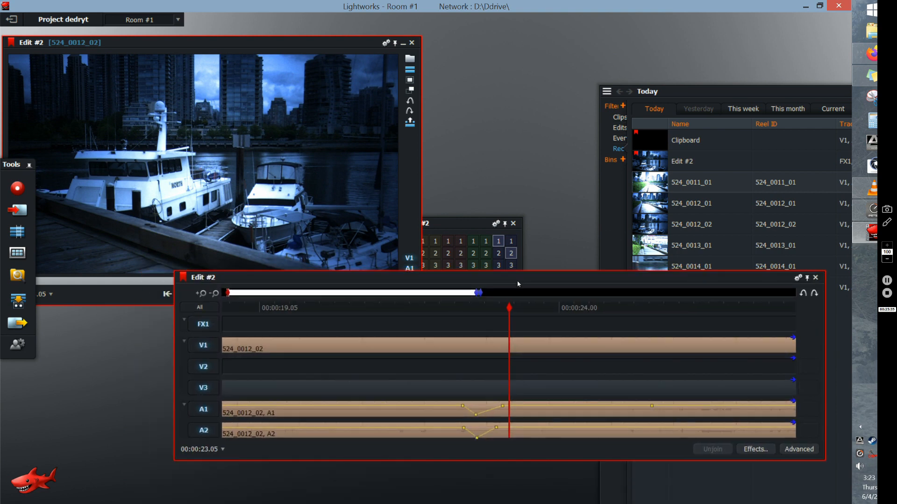
click(215, 294)
click(214, 295)
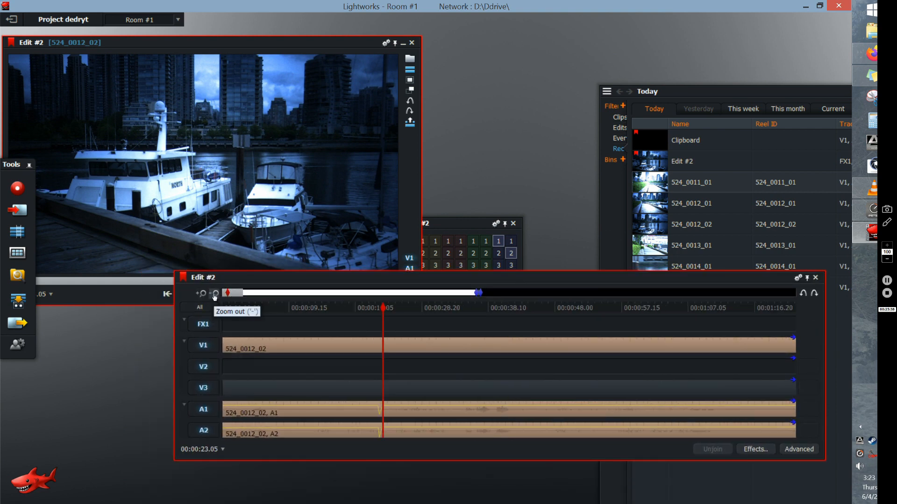
click(215, 295)
click(215, 295)
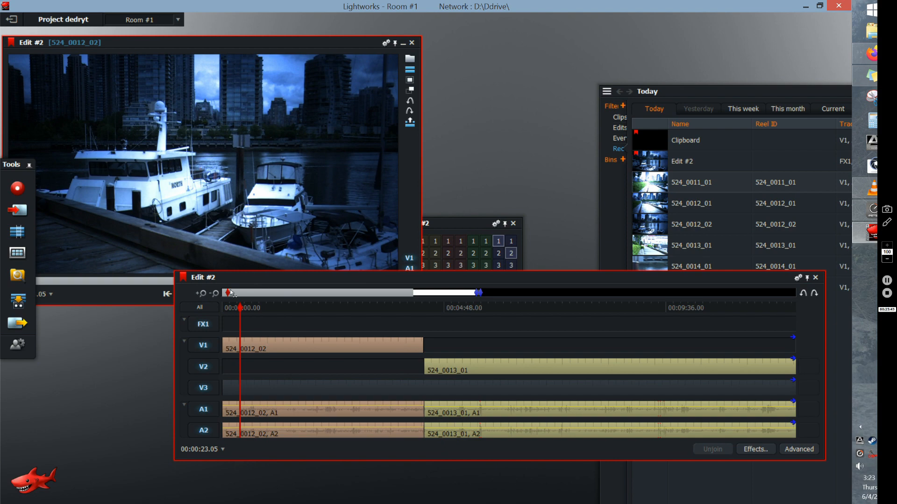
drag(275, 286, 259, 345)
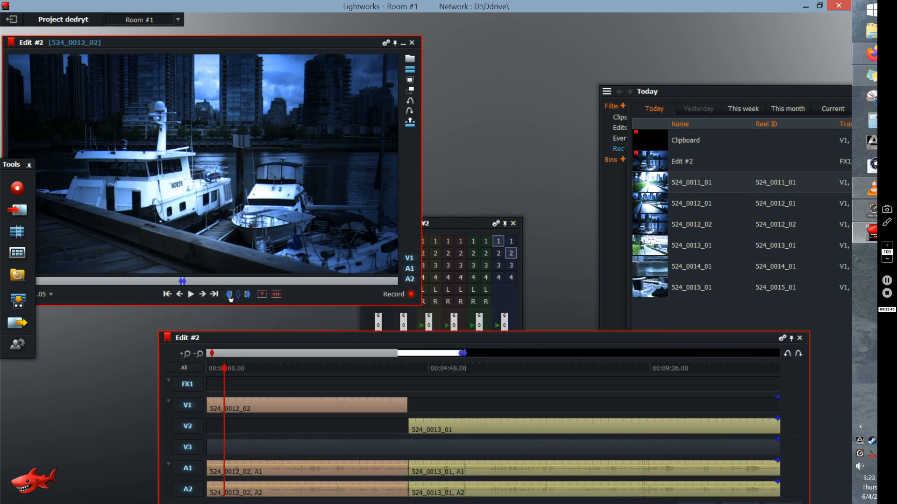
- Mark the opening section of Edit #2 with an in mark at the start and an out mark at about 00:00:36.22
click(168, 294)
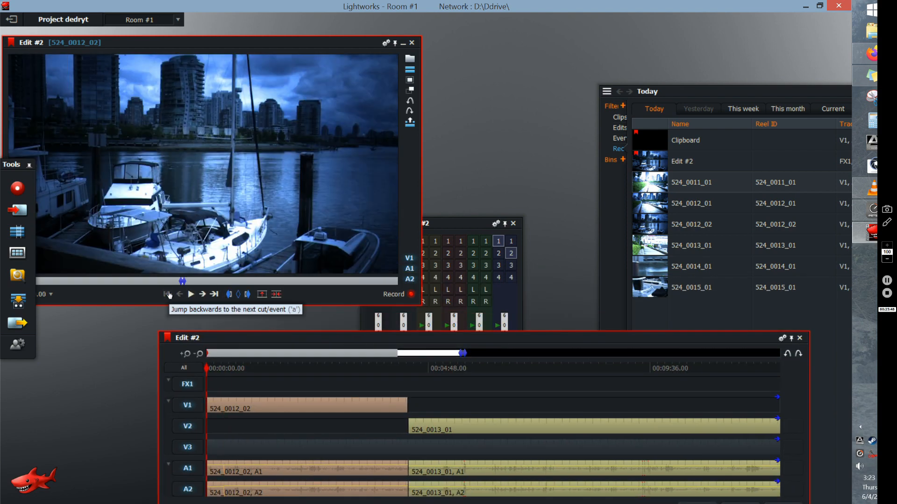
click(229, 294)
click(231, 369)
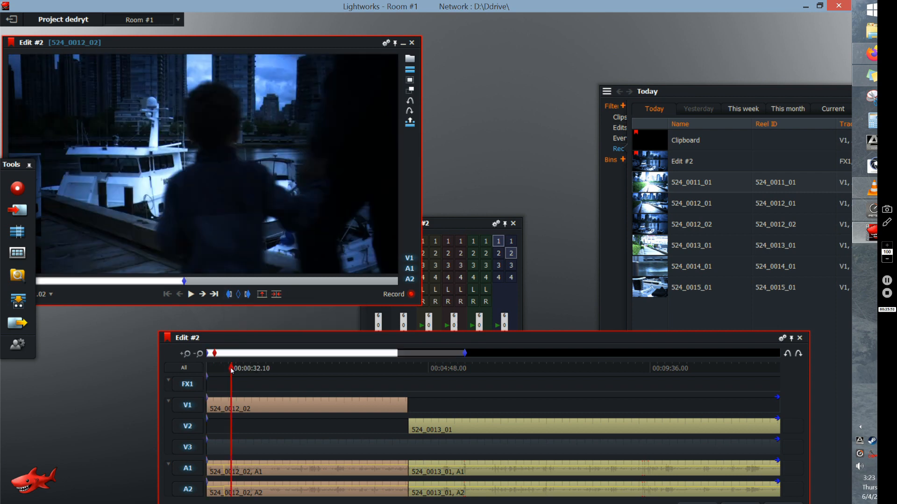
drag(232, 371, 235, 371)
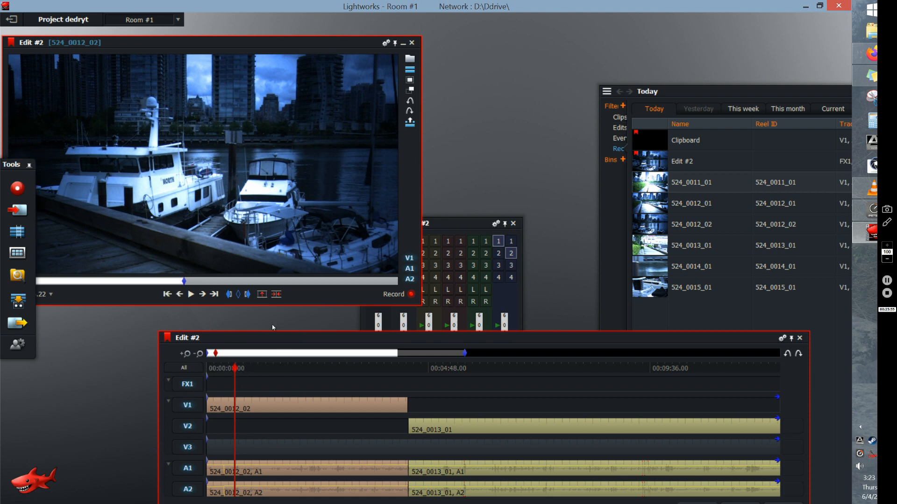
click(248, 295)
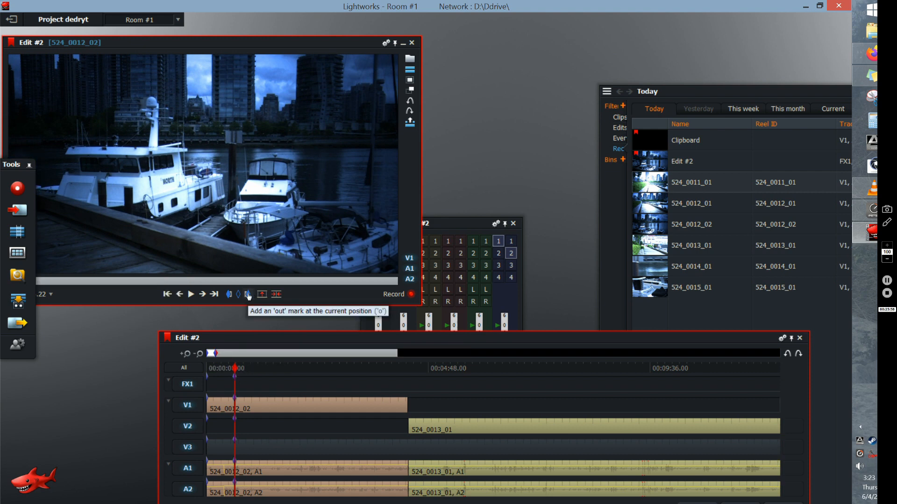
- Add the Boris Graffiti preset 3D Text Glass to clip 524_0012_02 on V1 over the marked section
right_click(222, 404)
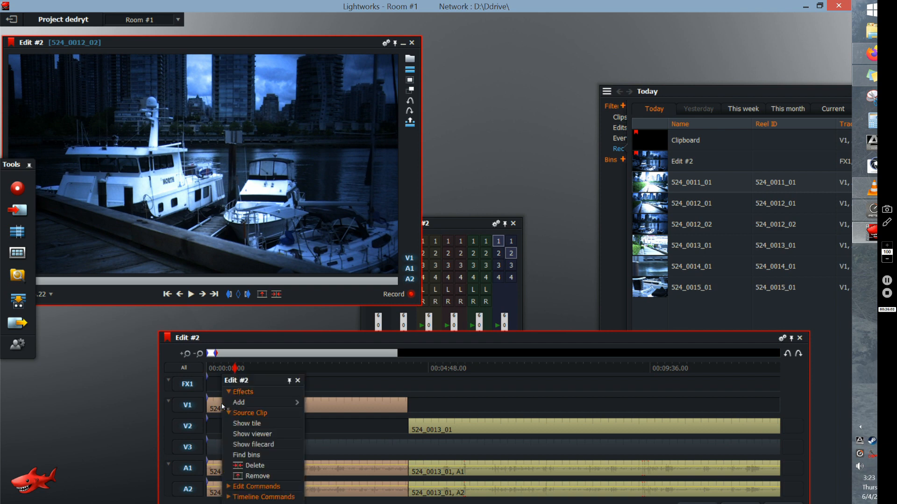
mouse_move(237, 403)
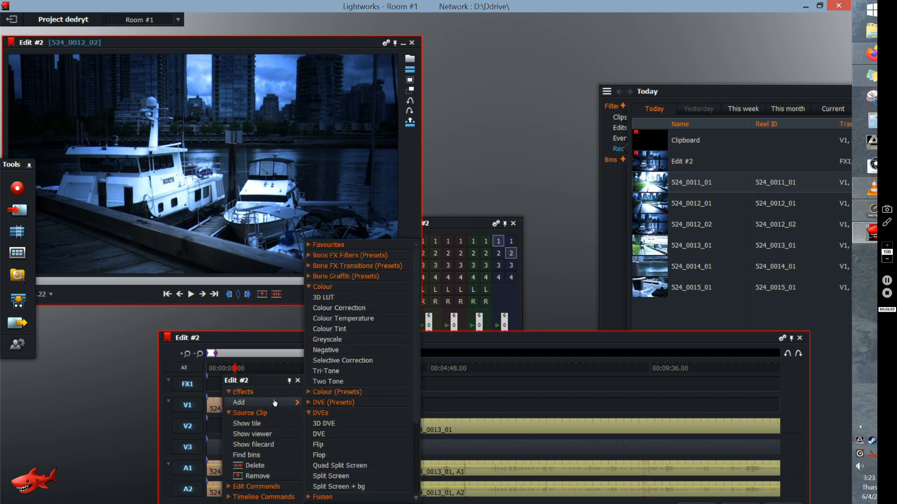
click(309, 276)
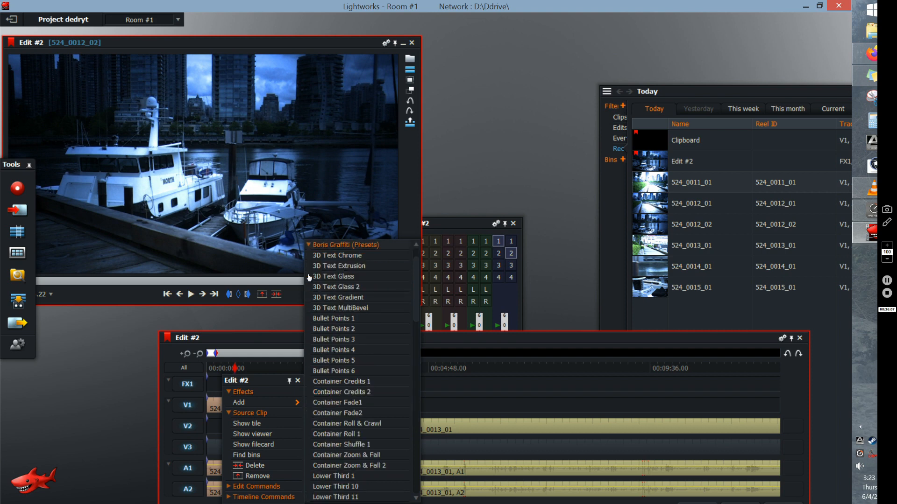
click(346, 286)
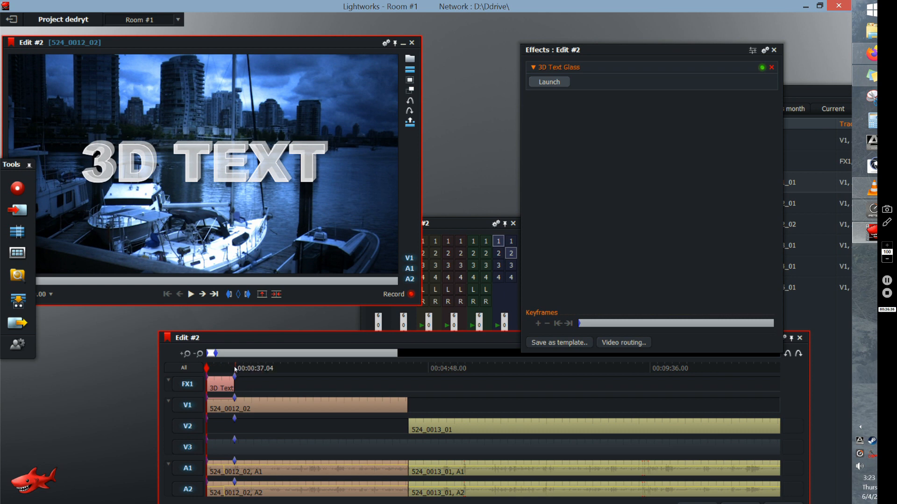
- Launch the title editor Boris Graffiti and replace the sample text with "demovid" and "2020" on a second line
click(558, 83)
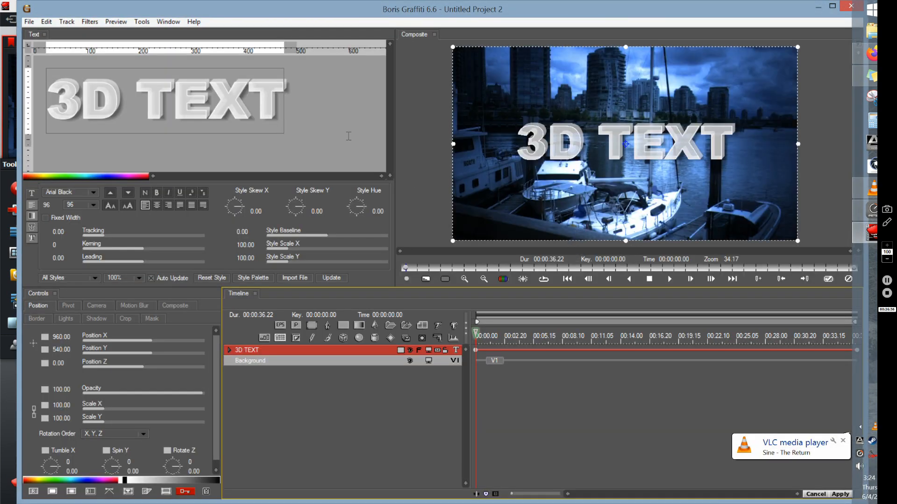
drag(283, 98, 79, 127)
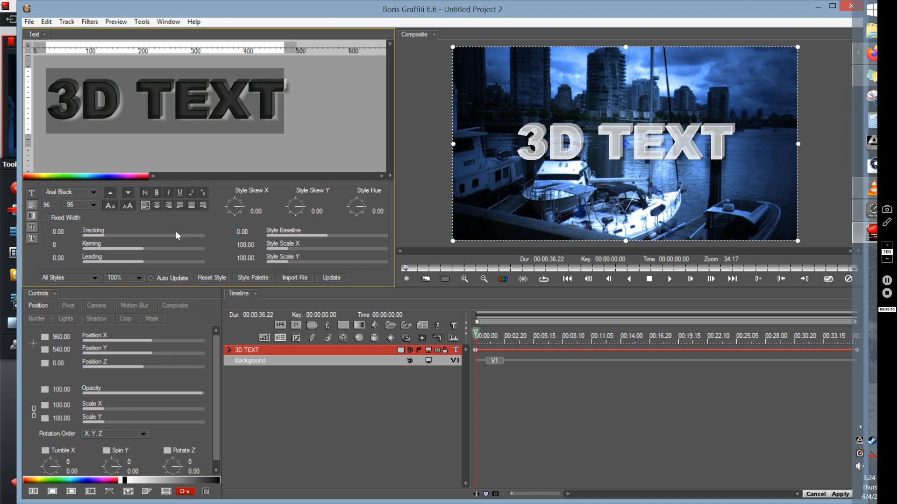
text(demo)
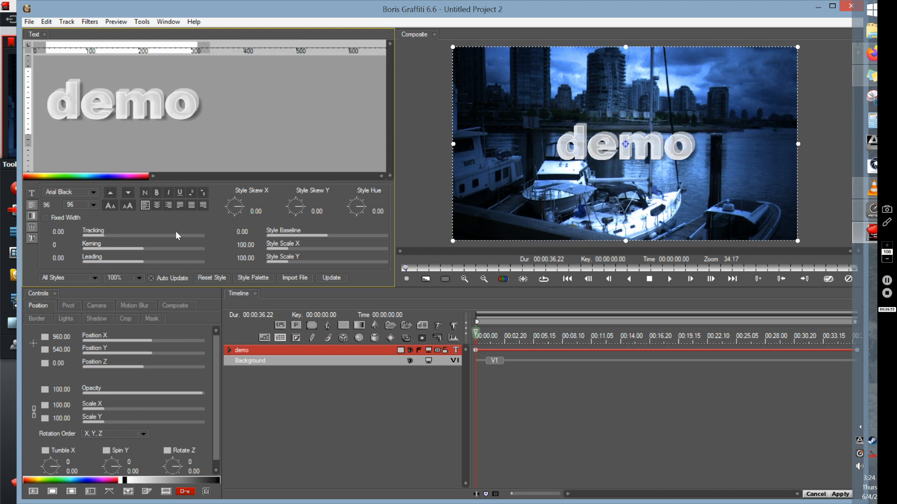
text(vid)
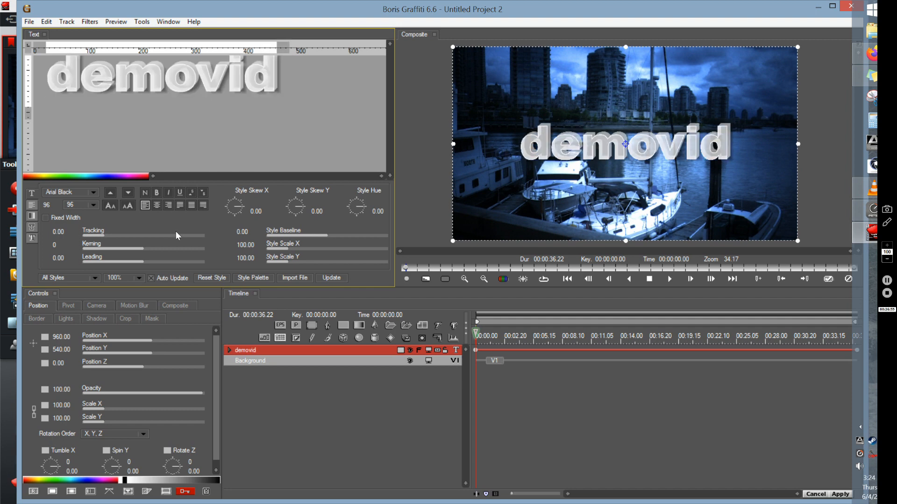
key(Return)
text(2020)
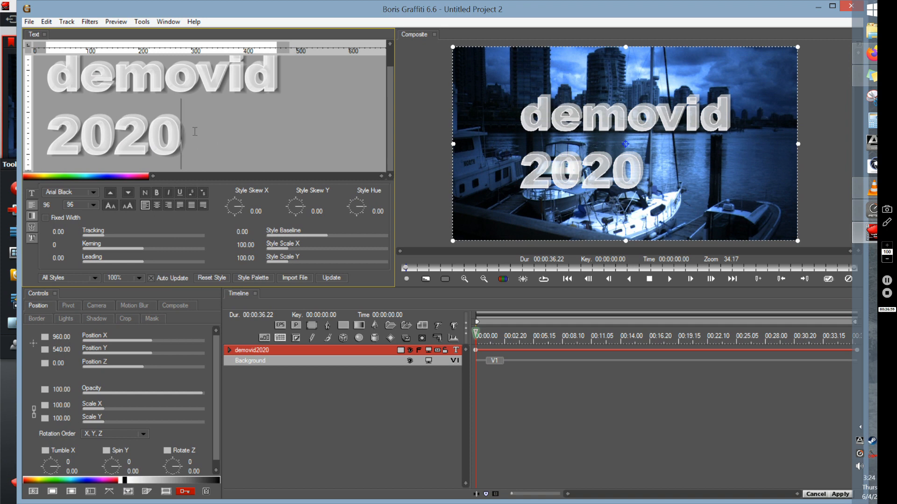
- Set the font of "2020" to Cambria and the font of "demovid" to Microsoft Sans Serif
drag(195, 130, 49, 123)
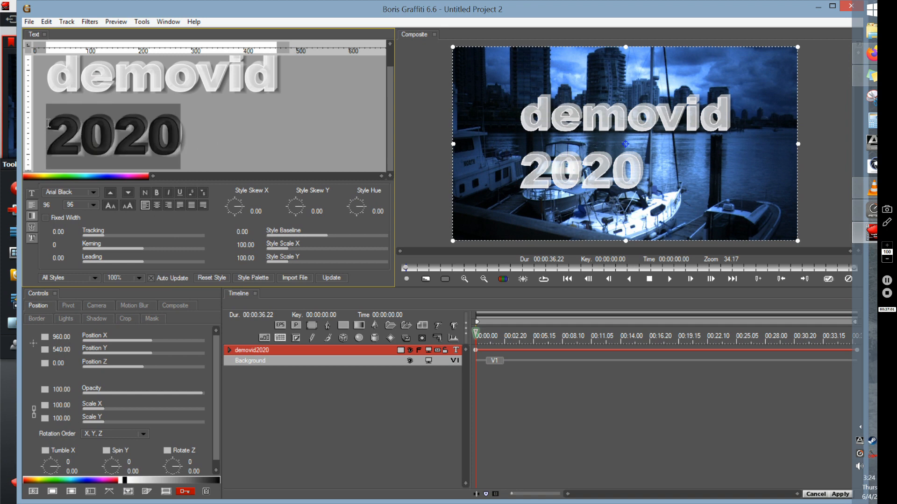
click(93, 190)
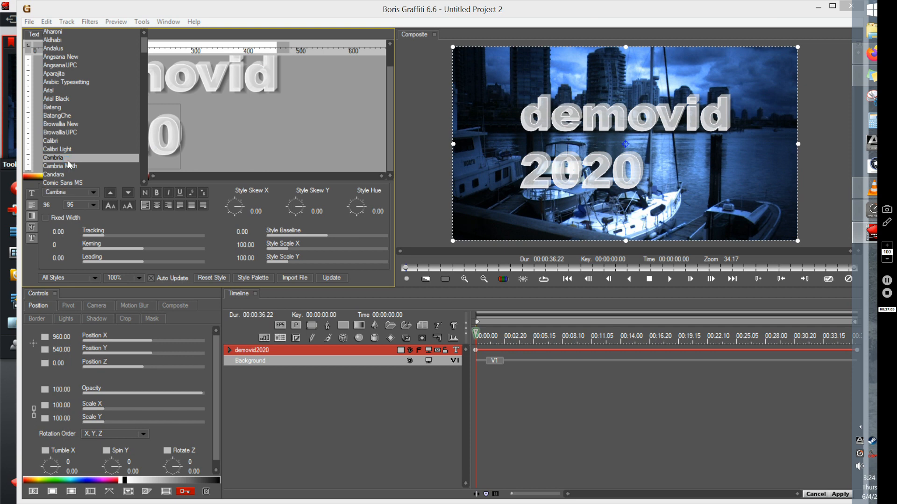
click(284, 81)
drag(286, 81, 37, 78)
click(77, 191)
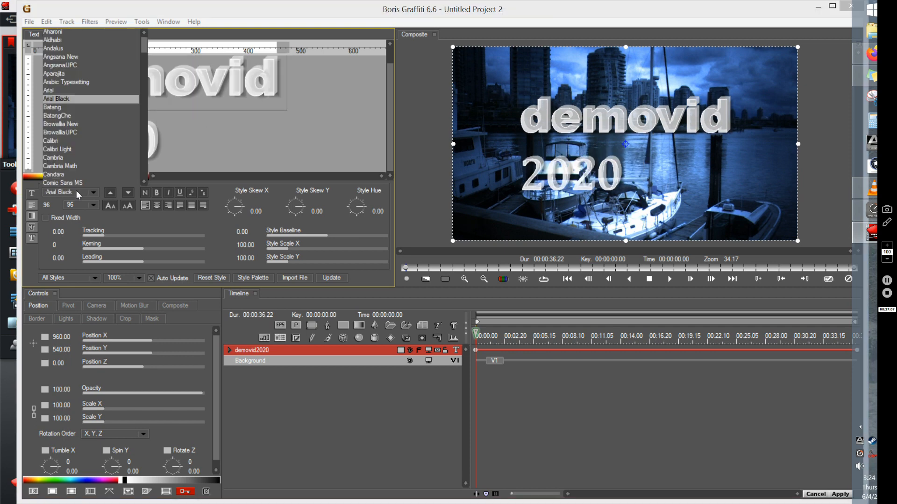
scroll(142, 47, down, 15)
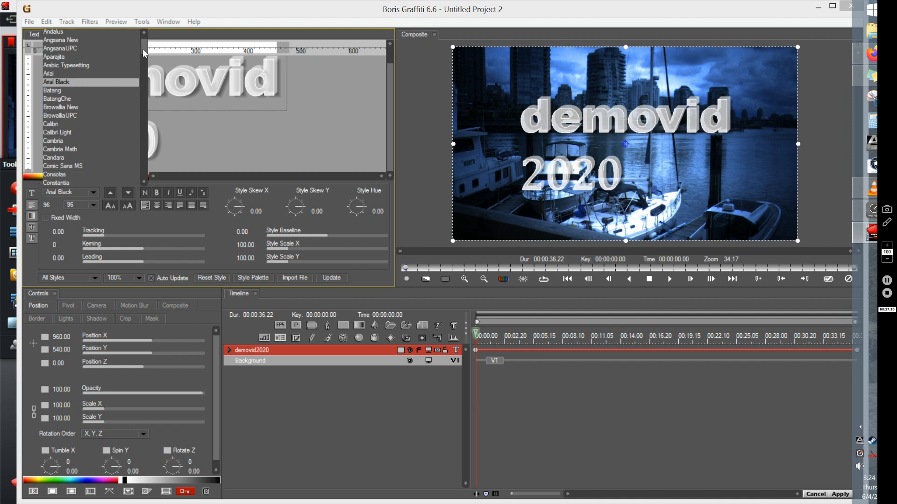
click(104, 149)
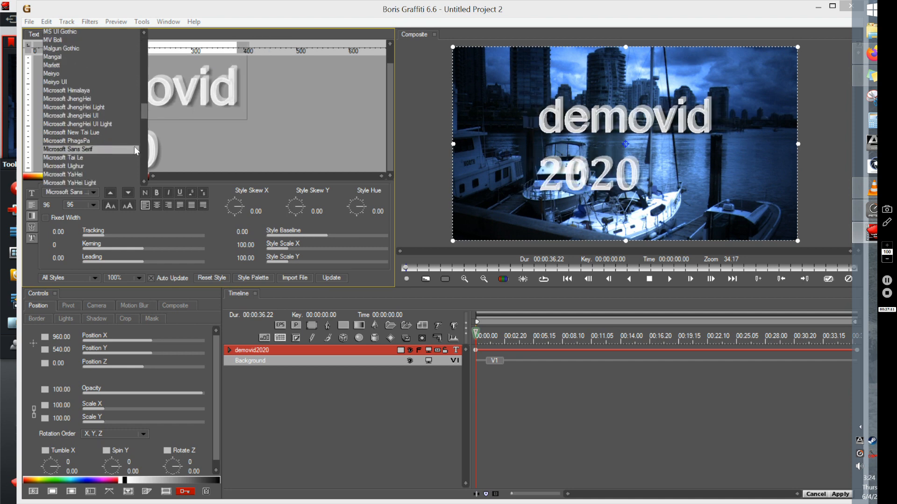
- Set the font size of the "2020" line to 48
click(248, 147)
drag(165, 145, 49, 148)
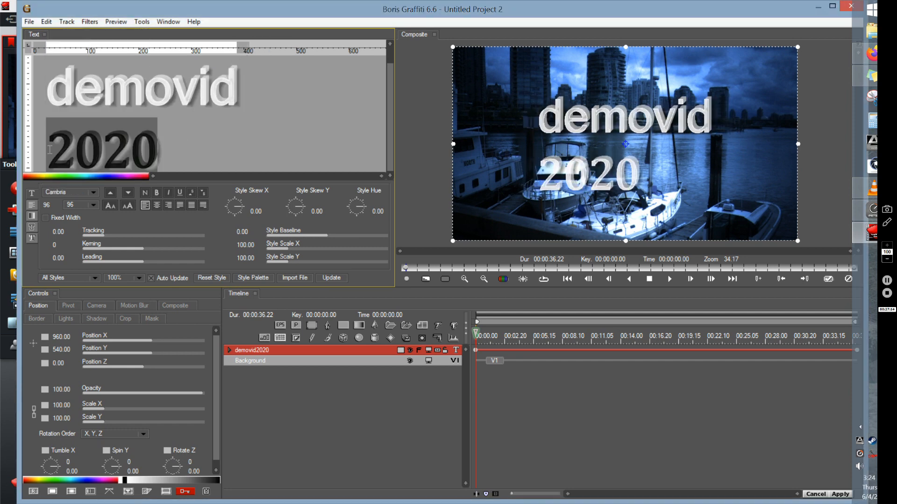
click(94, 206)
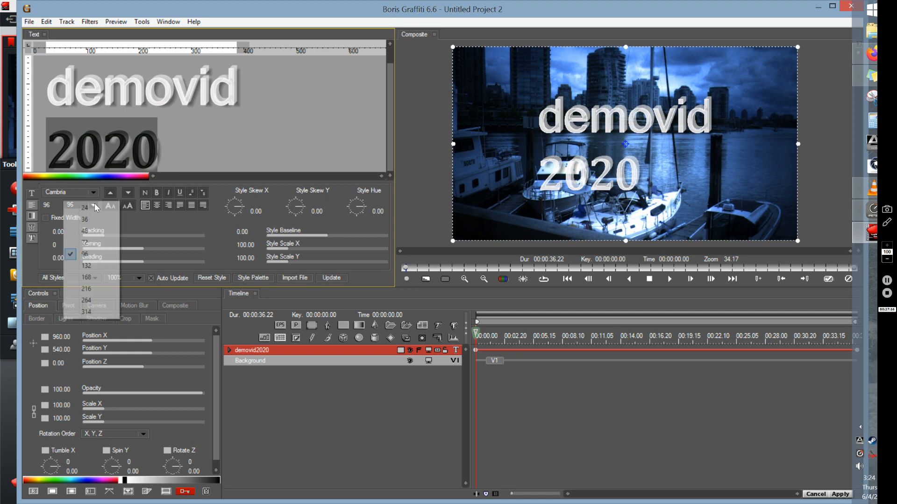
click(94, 234)
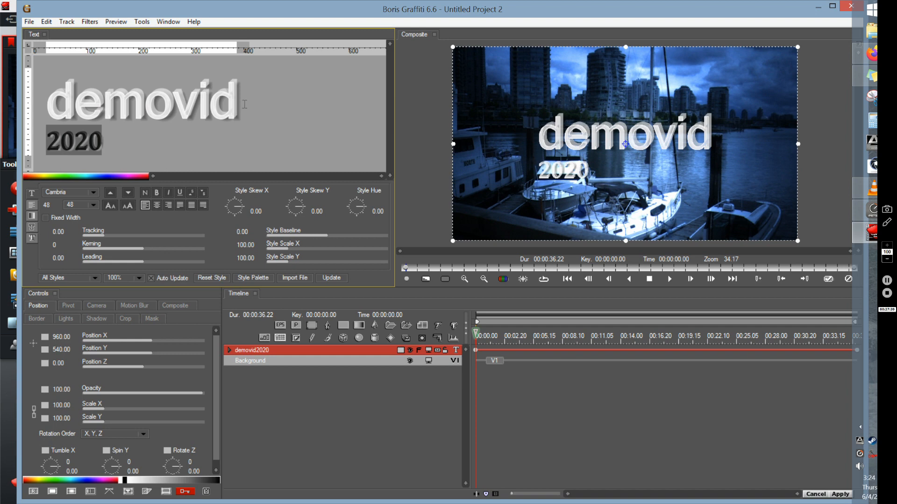
- Right-align the "2020" line beneath "demovid" and make it italic
drag(249, 112, 41, 118)
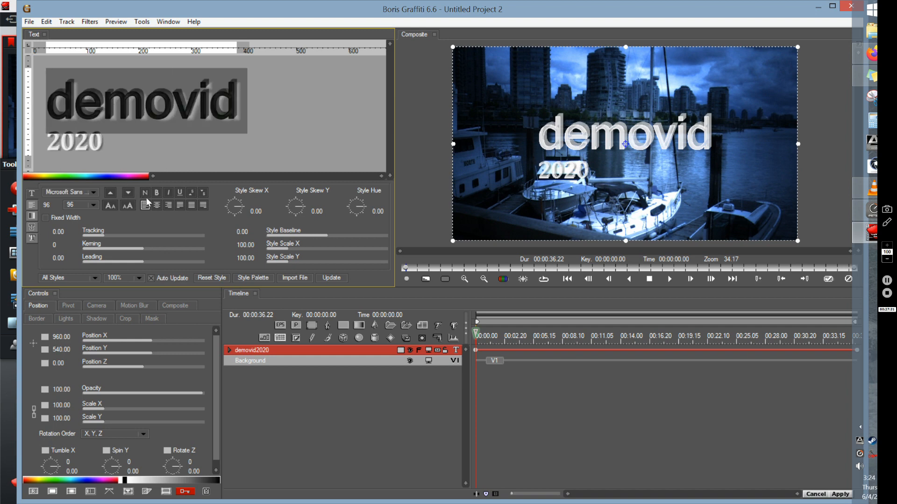
drag(110, 146, 43, 141)
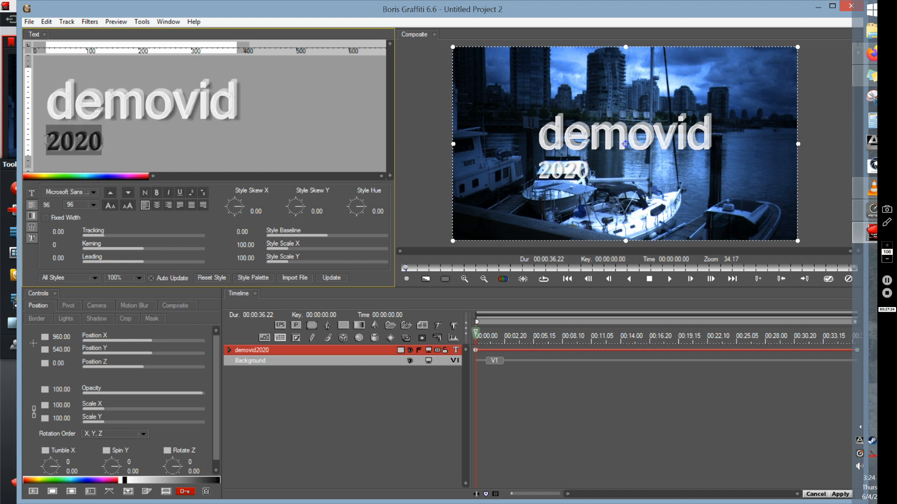
click(168, 205)
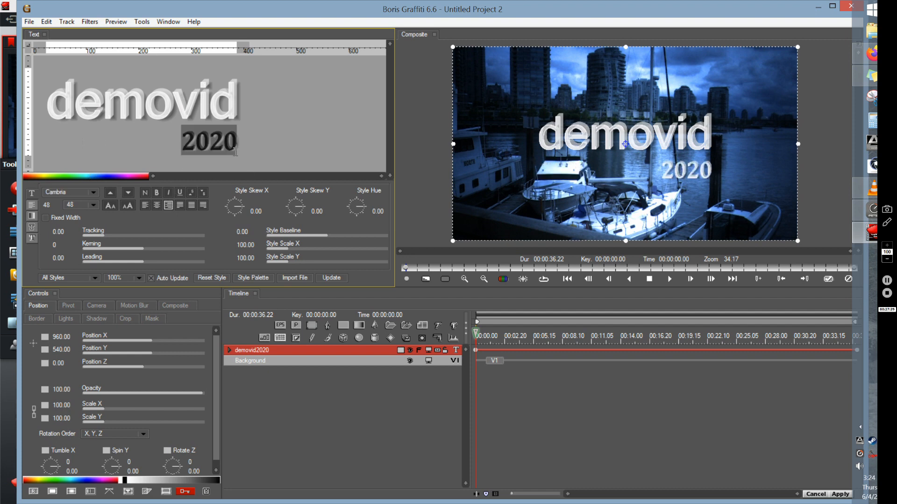
click(169, 192)
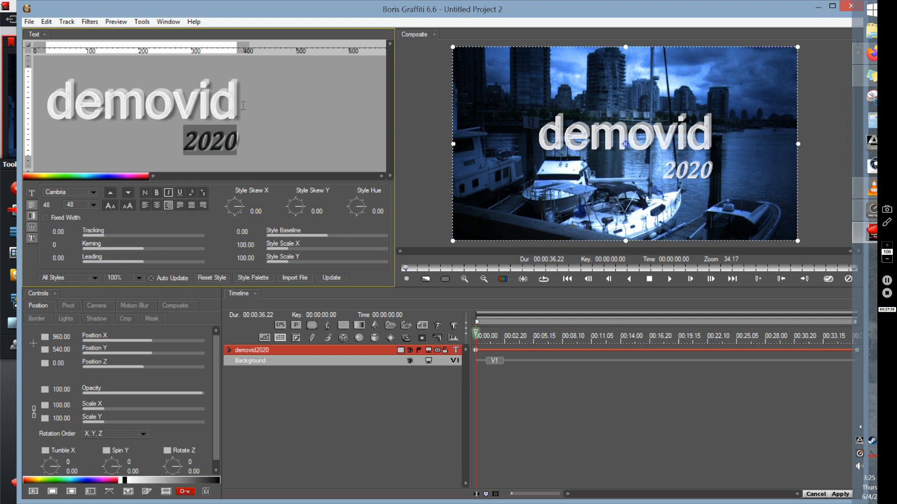
- Set the fill colour of the "demovid" text to green (43, 179, 60)
drag(242, 106, 46, 105)
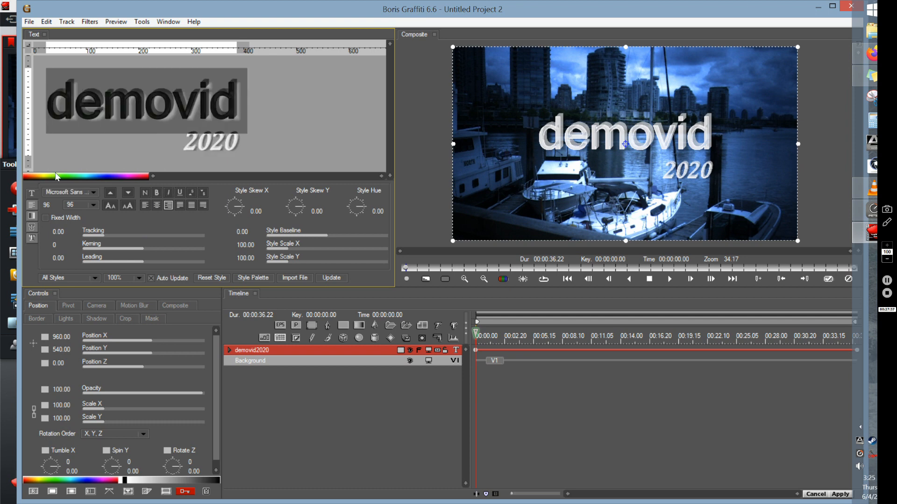
click(32, 216)
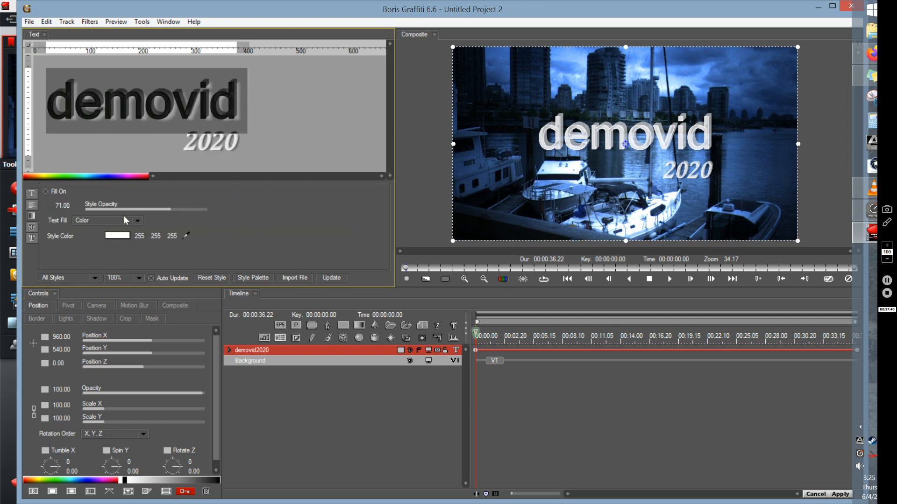
click(121, 235)
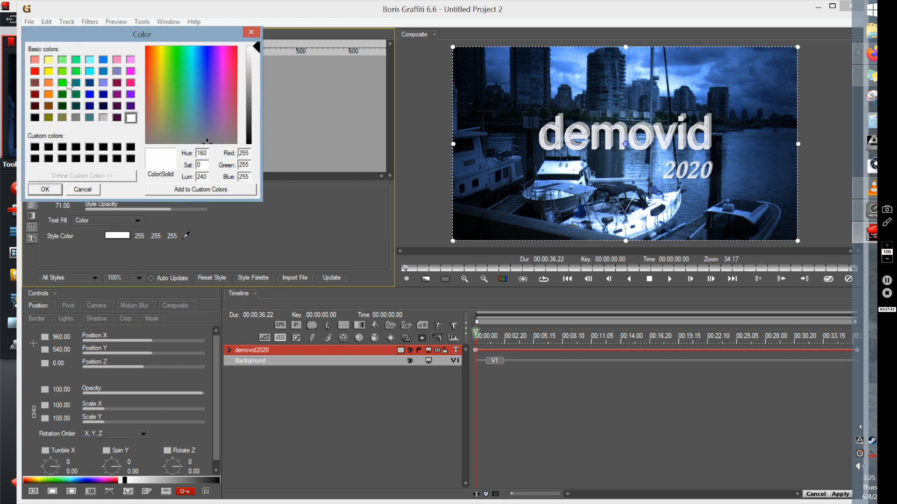
drag(206, 119, 178, 84)
click(252, 102)
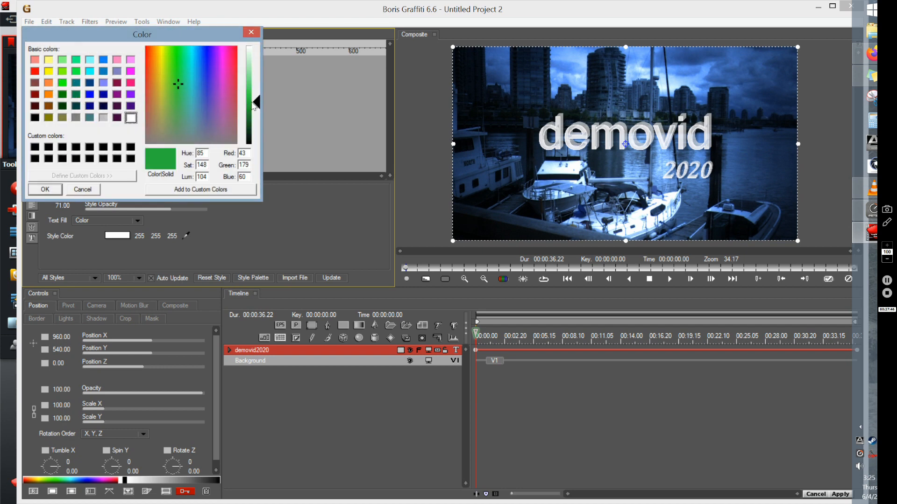
click(46, 190)
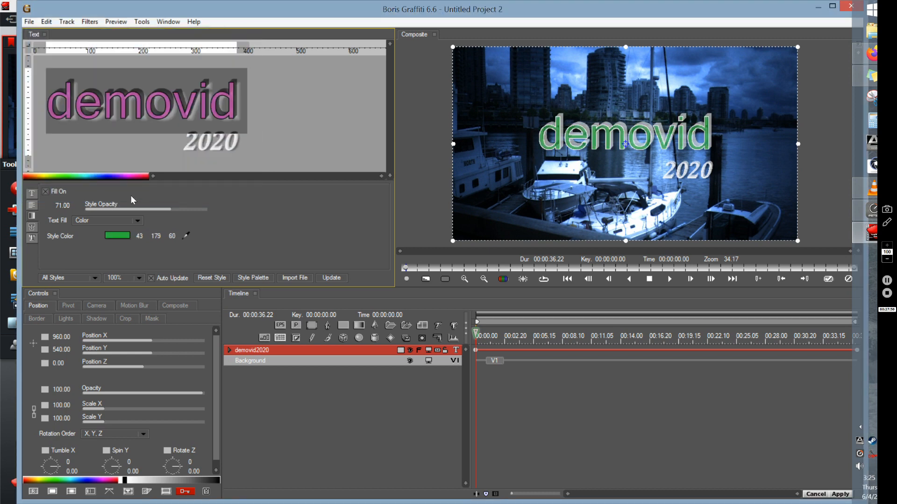
- Set the plain edge colour of the "demovid" text to light blue (128, 128, 227)
click(32, 228)
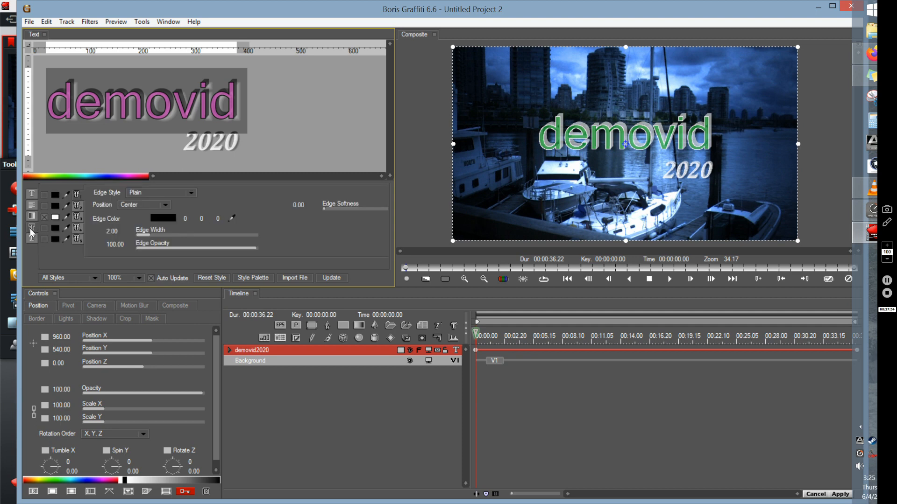
click(167, 216)
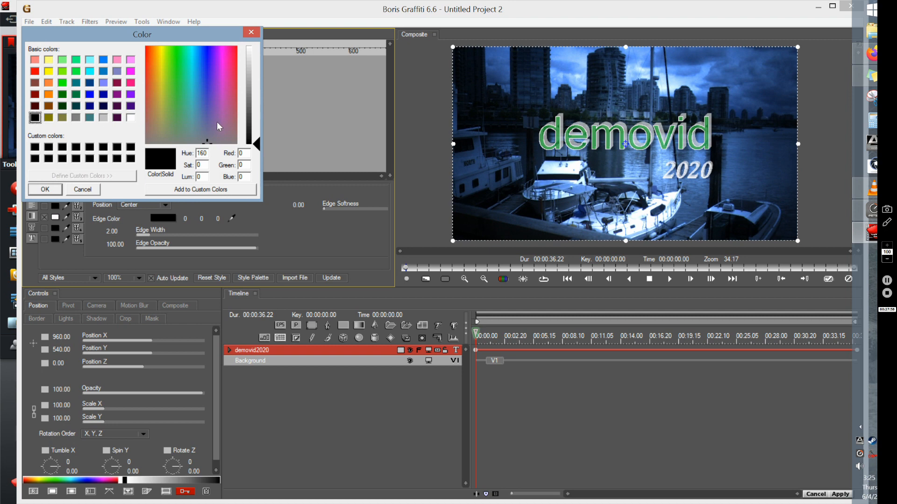
drag(206, 87, 207, 82)
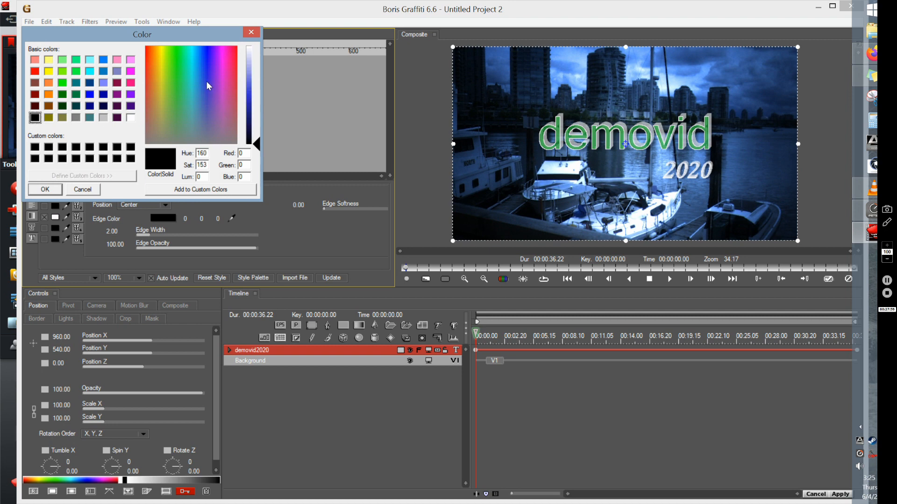
click(257, 76)
click(54, 192)
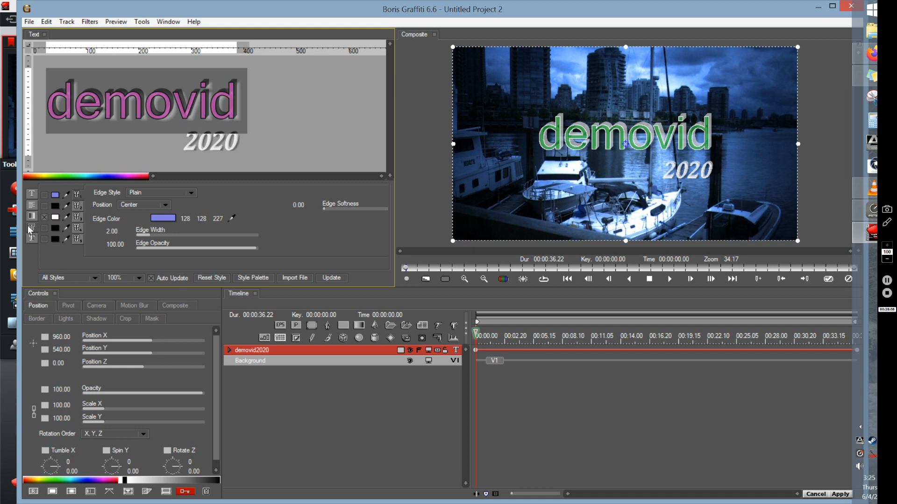
- Set the shadow's shade colour of "demovid" to bright green and its highlight colour to light blue (128, 128, 255)
click(31, 238)
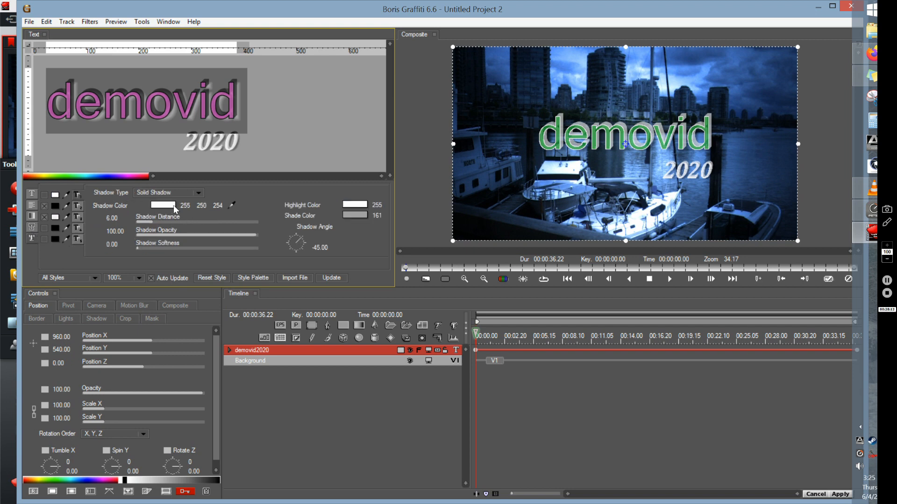
click(356, 214)
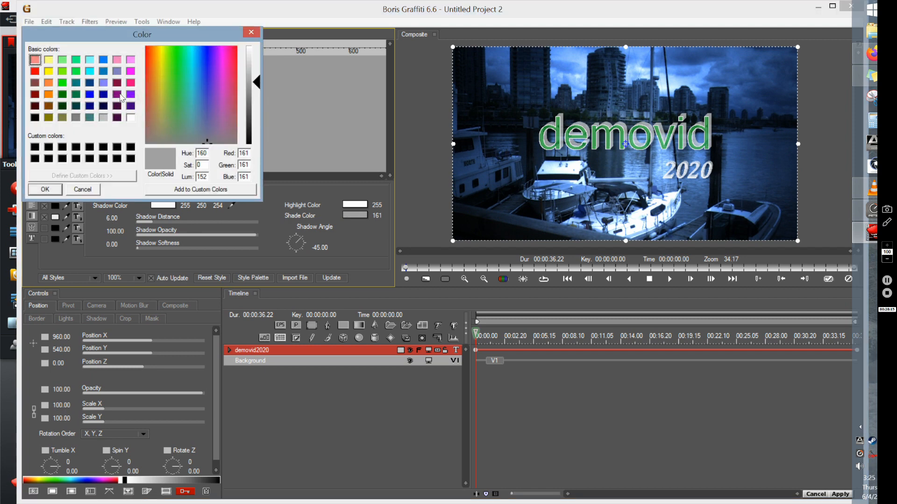
click(62, 71)
click(43, 193)
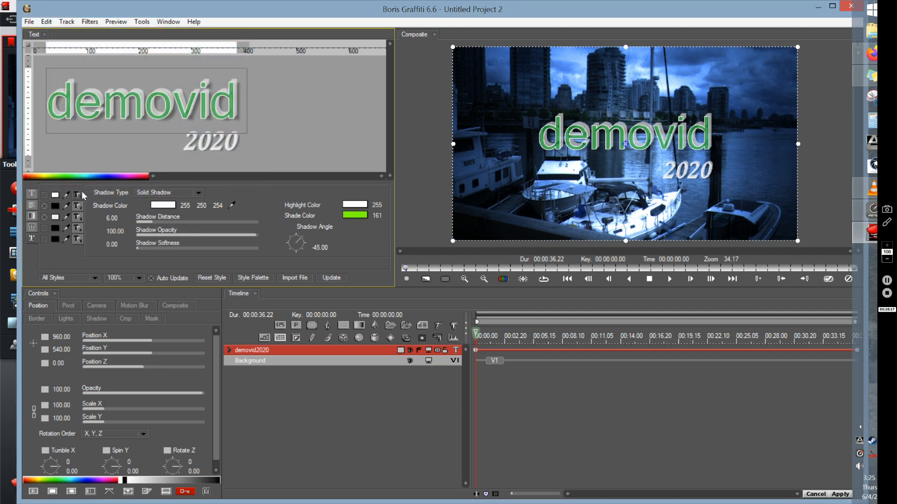
click(346, 206)
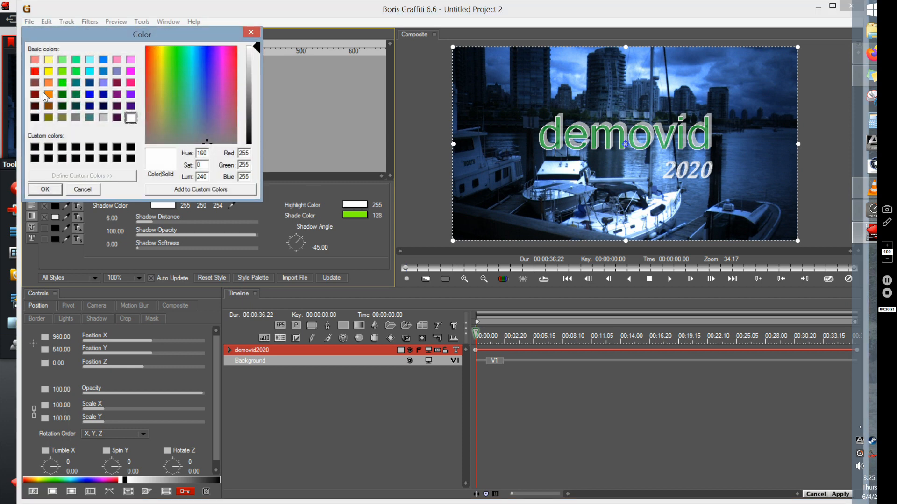
click(103, 83)
click(51, 191)
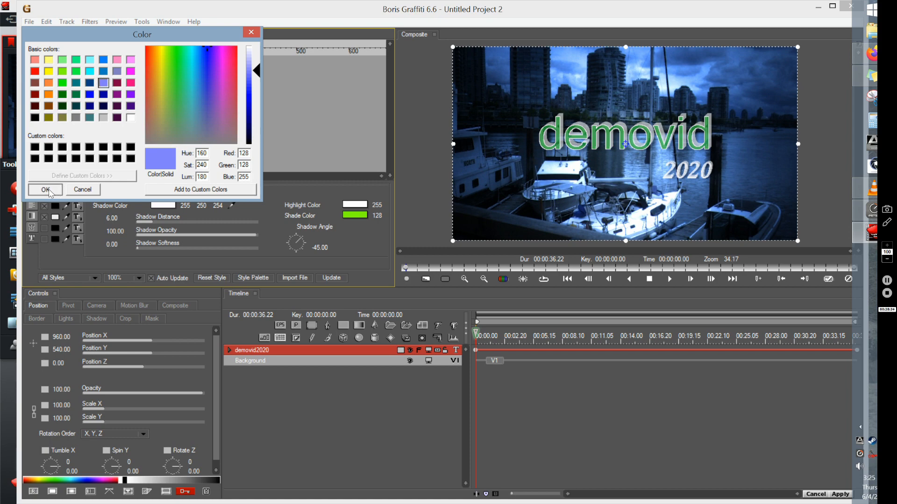
- Set the "demovid" shadow colour to magenta (255, 0, 255) and apply the finished title to the Lightworks edit
click(162, 208)
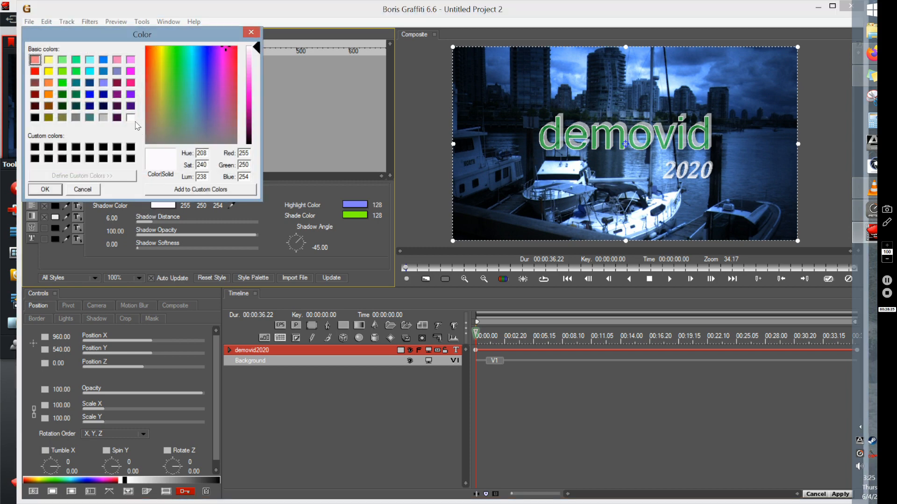
click(131, 71)
click(52, 192)
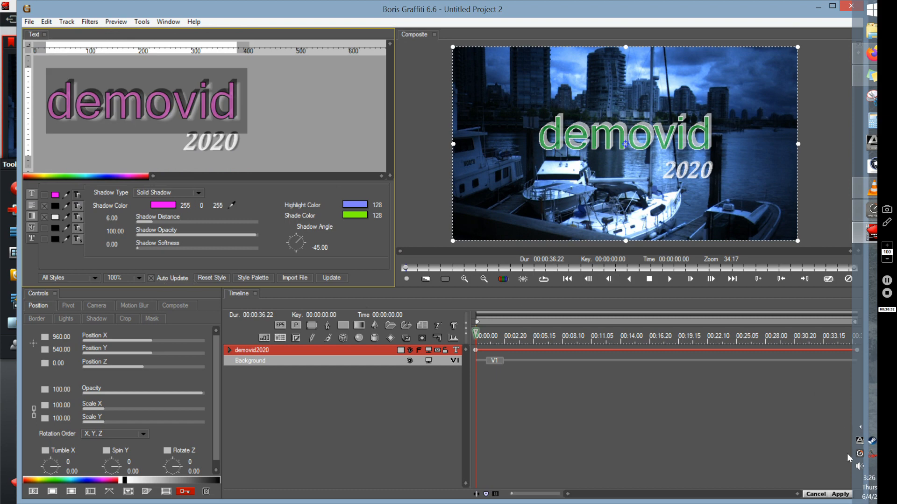
click(841, 494)
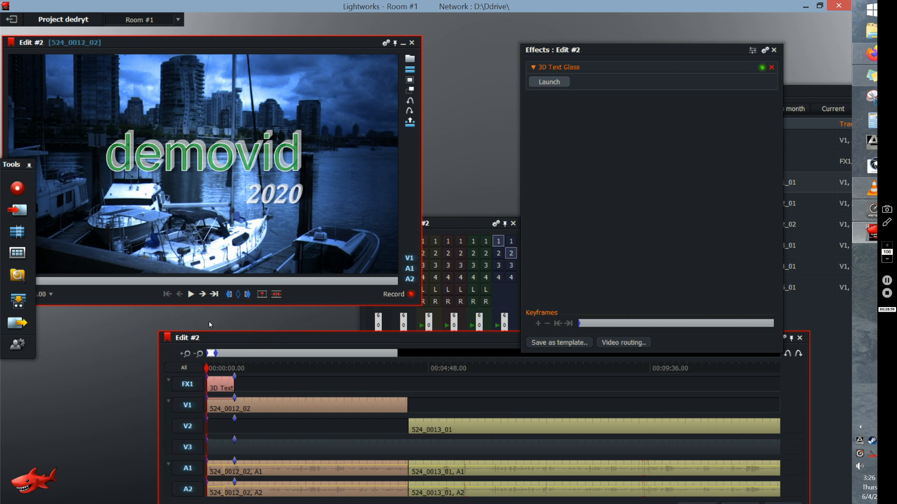
- Mark the out point at 00:23:43.17, just before the end of clip 524_0014_01 on track V3
drag(236, 338, 193, 276)
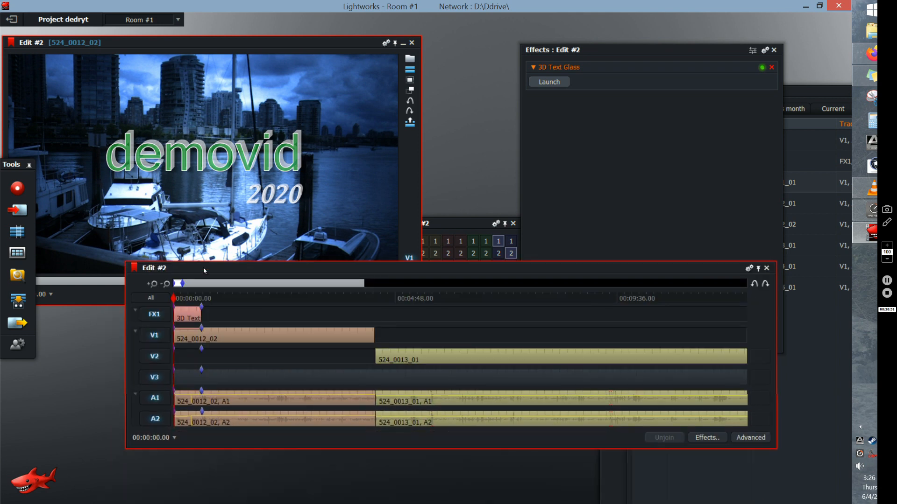
click(167, 284)
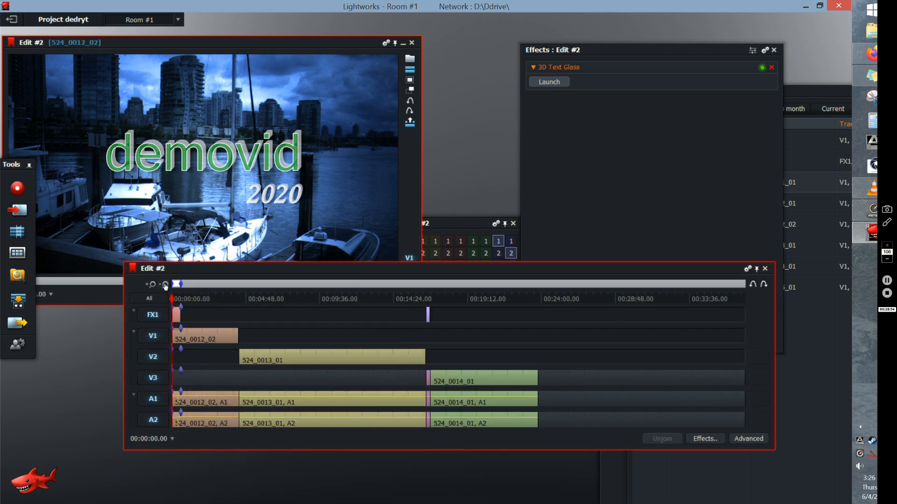
click(535, 298)
drag(324, 278, 313, 337)
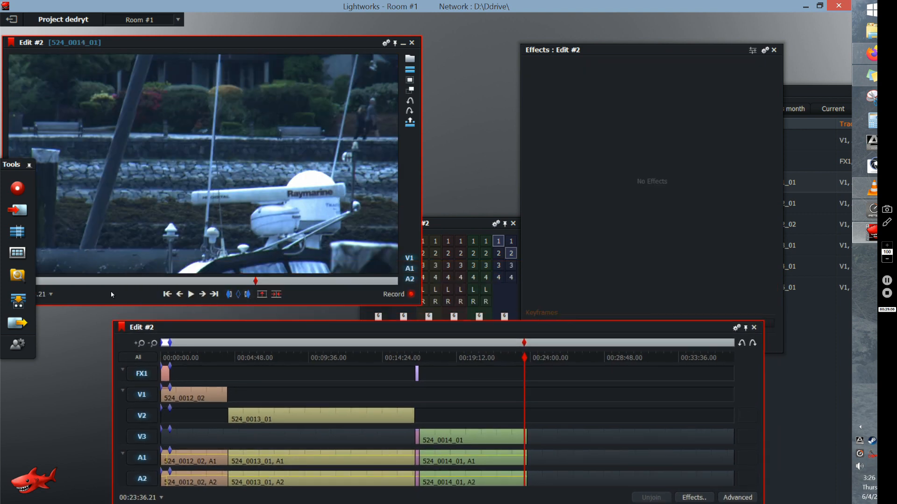
click(143, 345)
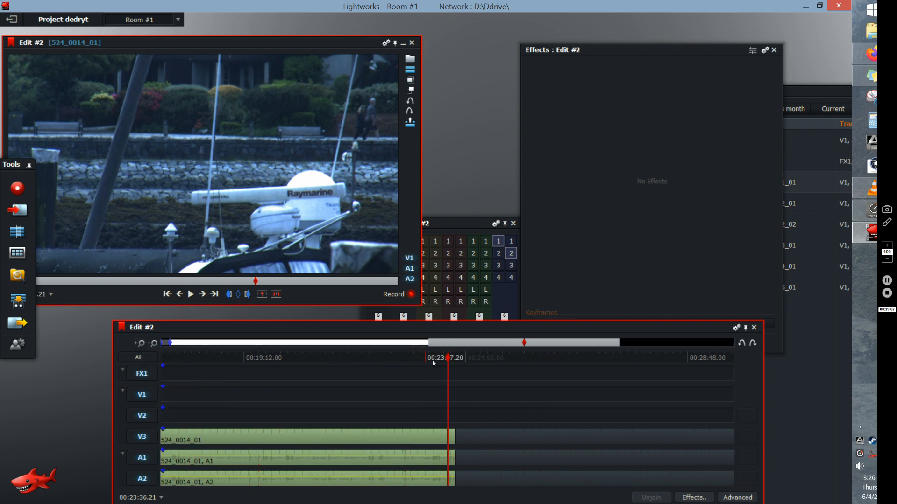
click(455, 358)
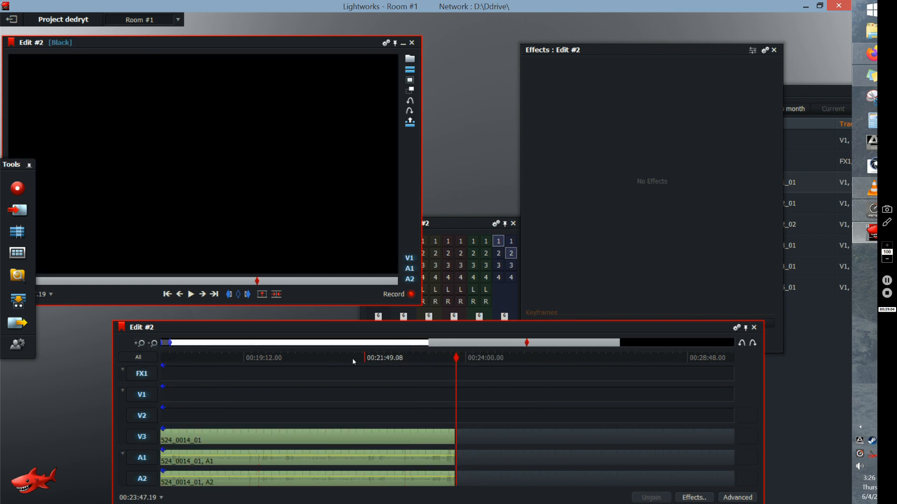
click(453, 358)
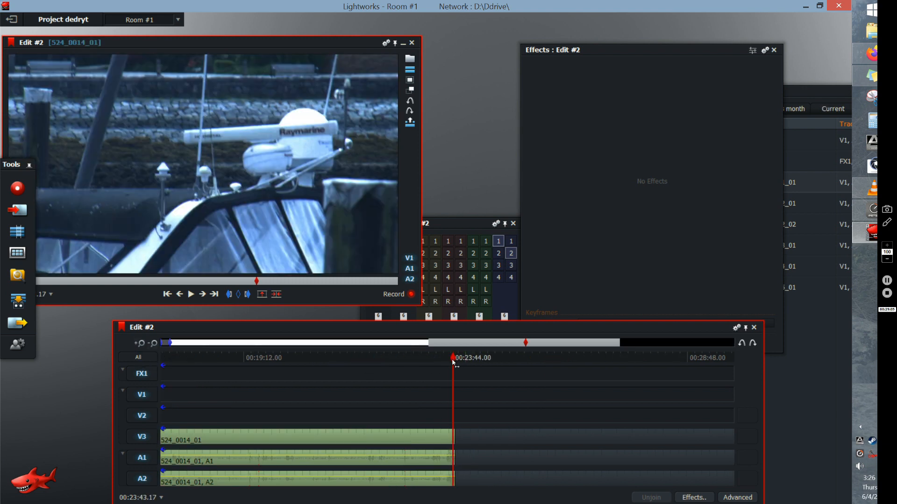
click(247, 295)
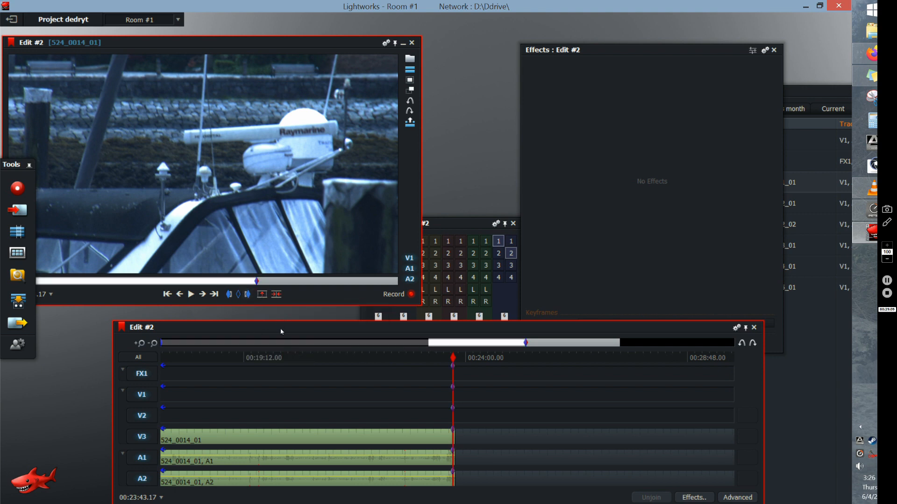
- Mark the out point of Edit #2 at 00:22:48.11, within clip 524_0014_01
drag(280, 329, 294, 255)
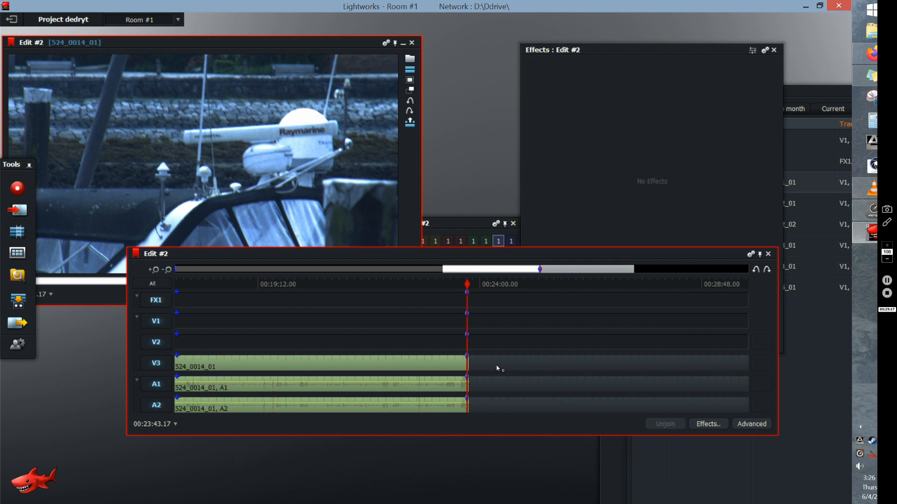
click(443, 285)
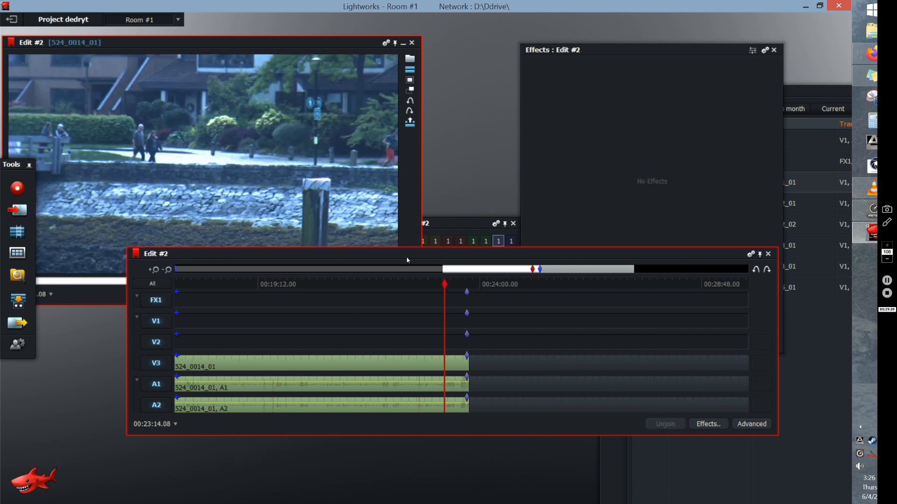
drag(407, 260, 417, 324)
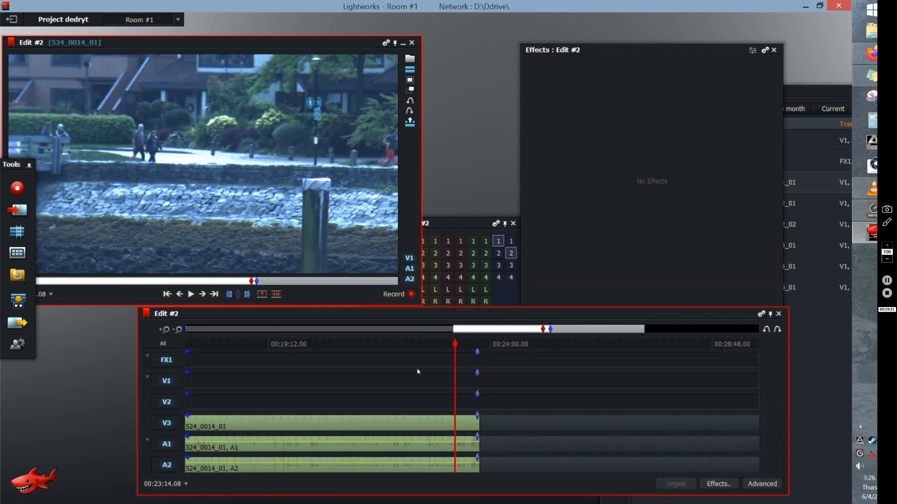
click(434, 344)
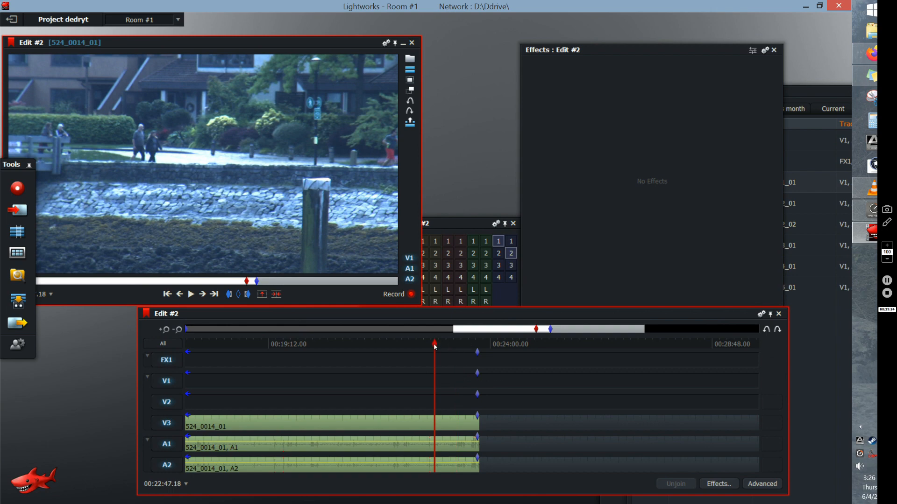
click(191, 294)
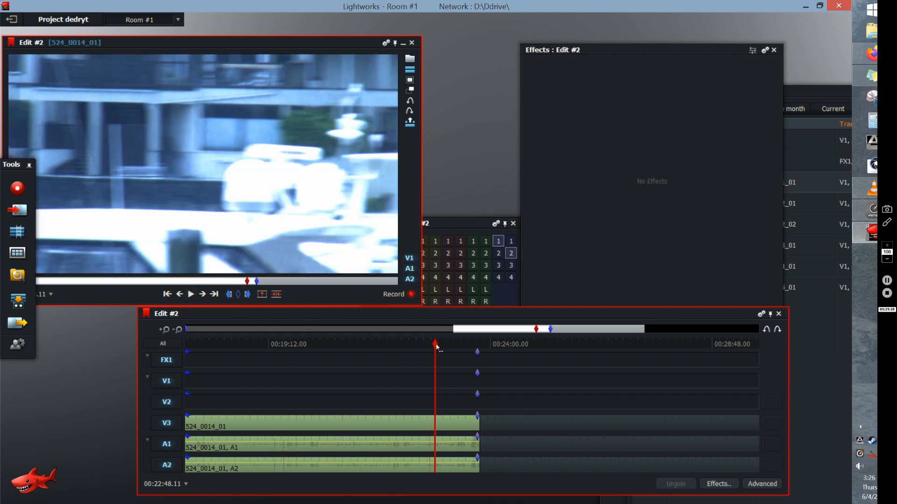
click(249, 298)
- Export the marked section of Edit #2 to D:\ as an H.264/MP4 file named "dfrhg"
drag(316, 316, 358, 306)
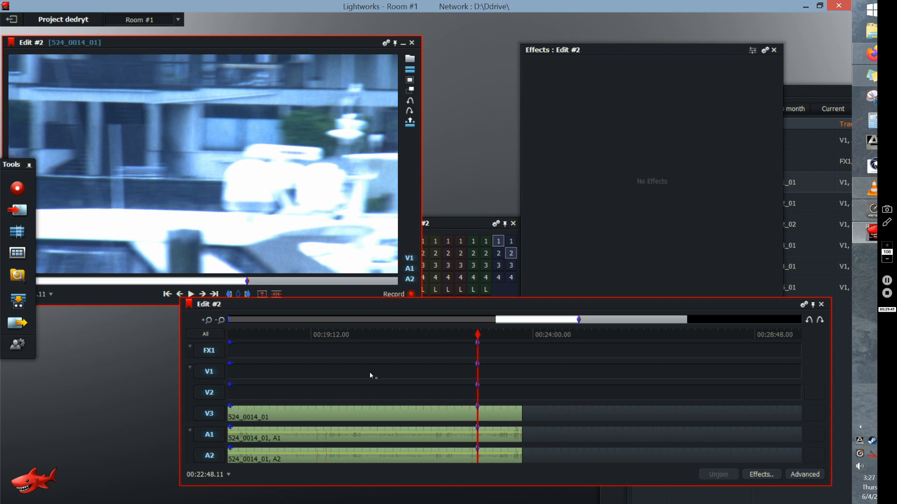
drag(408, 307, 359, 330)
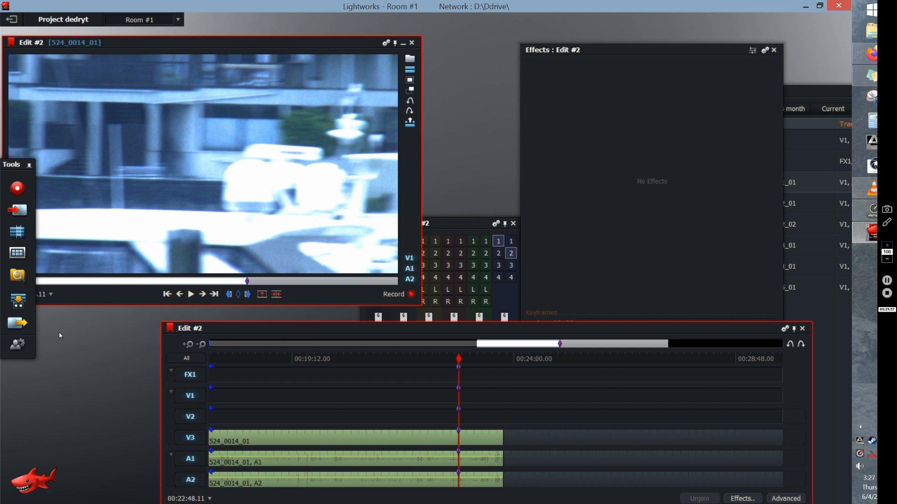
click(16, 323)
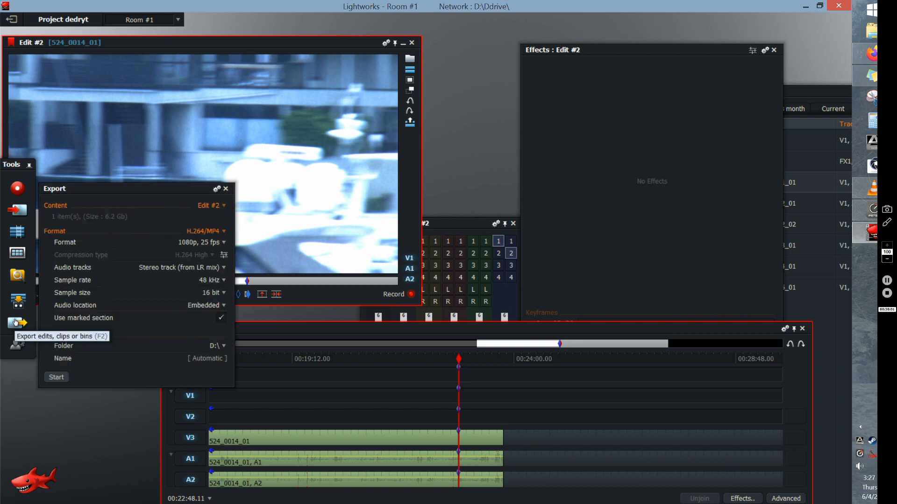
click(212, 232)
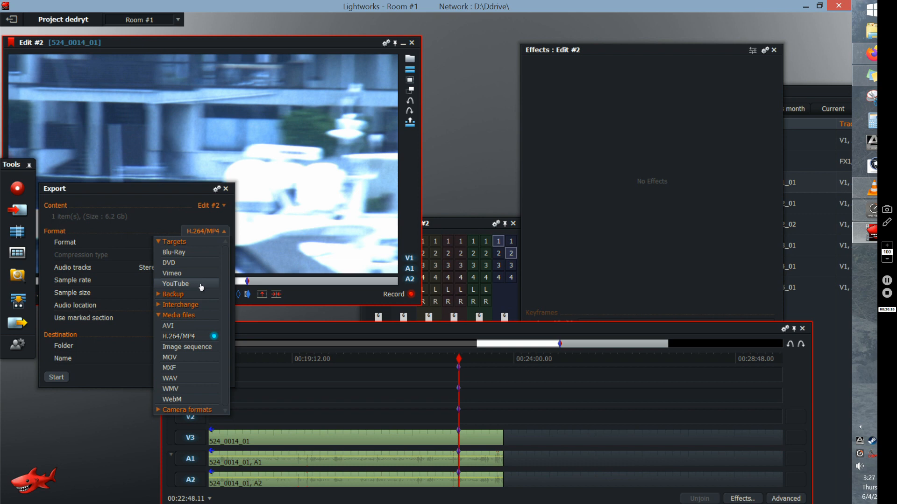
click(186, 189)
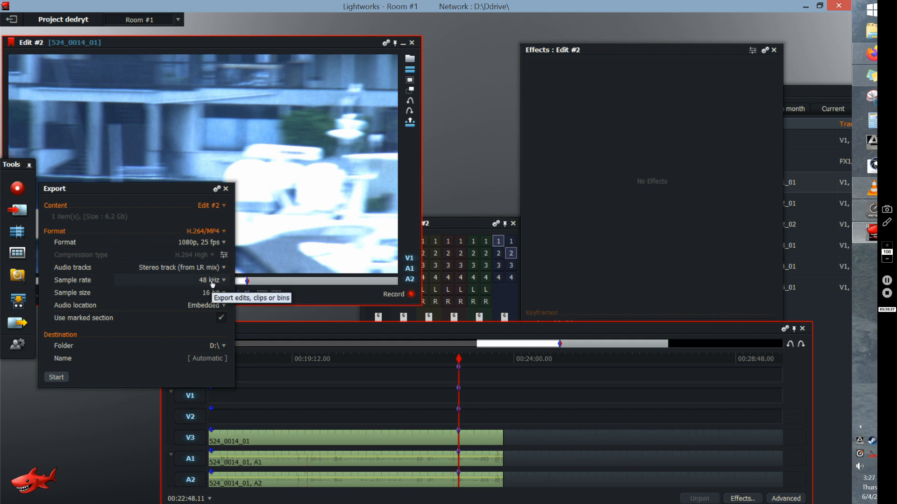
click(212, 360)
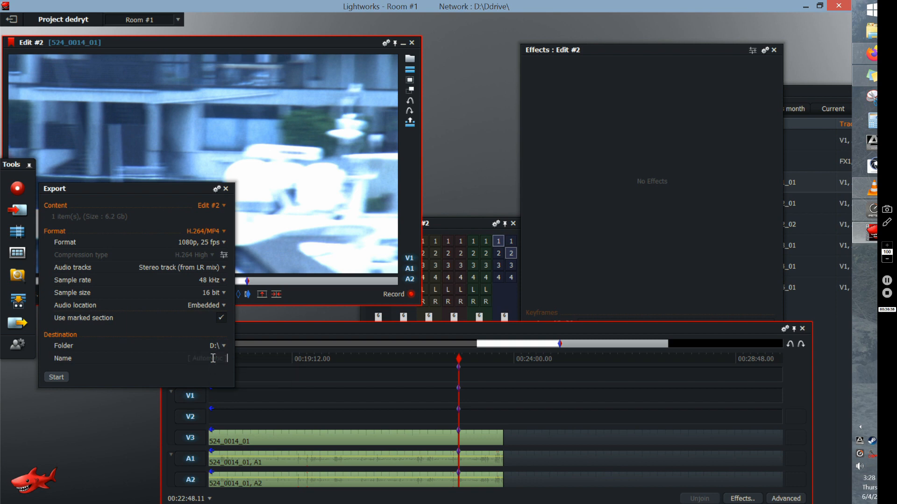
text(dfrhg)
click(62, 377)
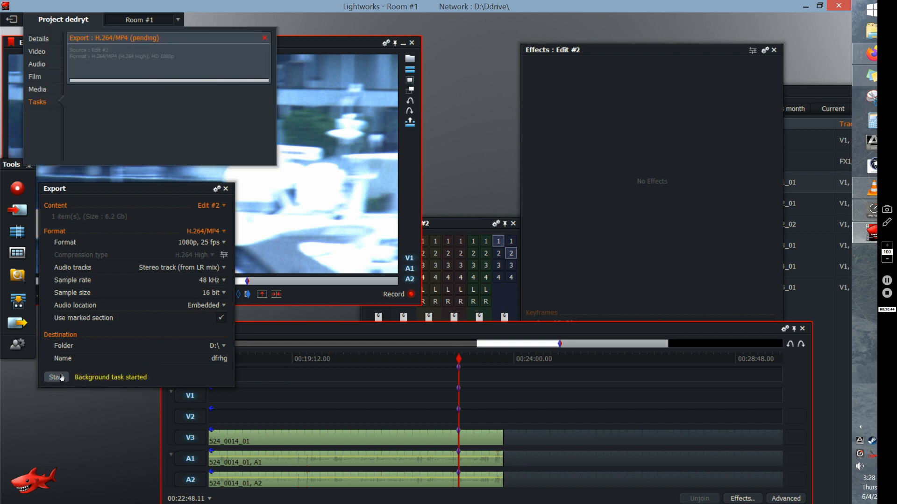